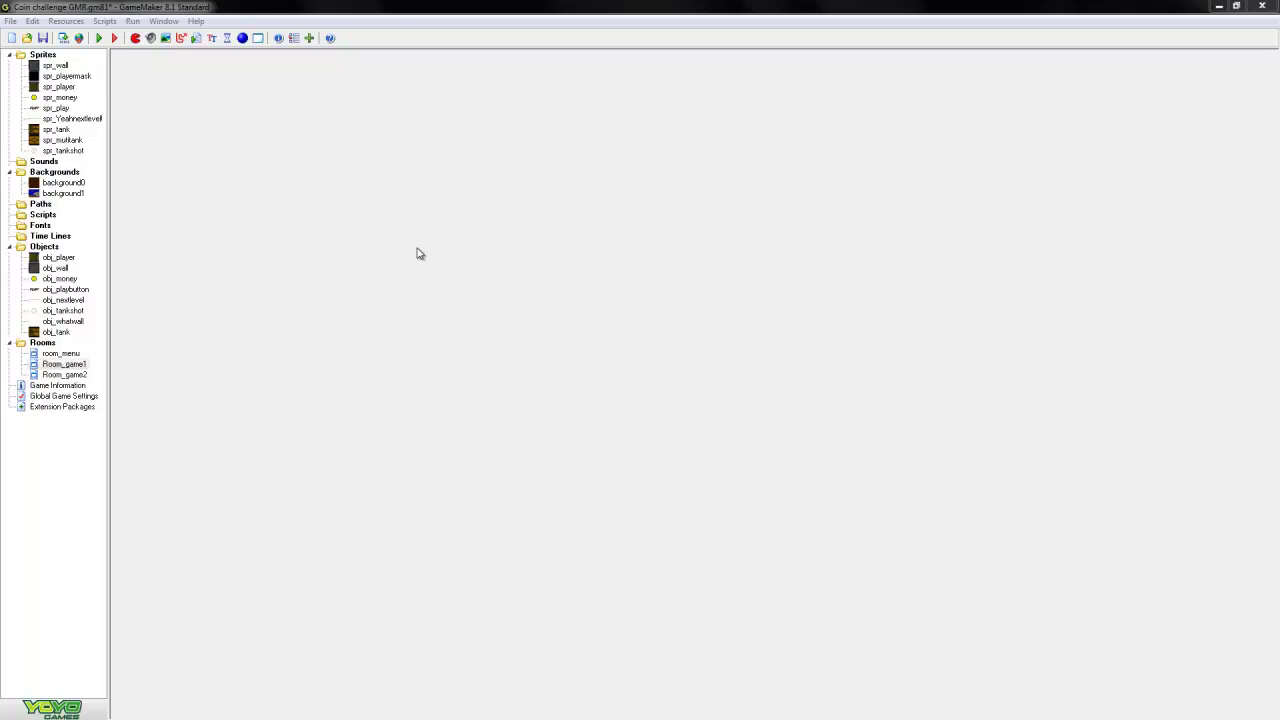
Start Coin Challenge and steer the player down and right along the bottom
left_click(99, 38)
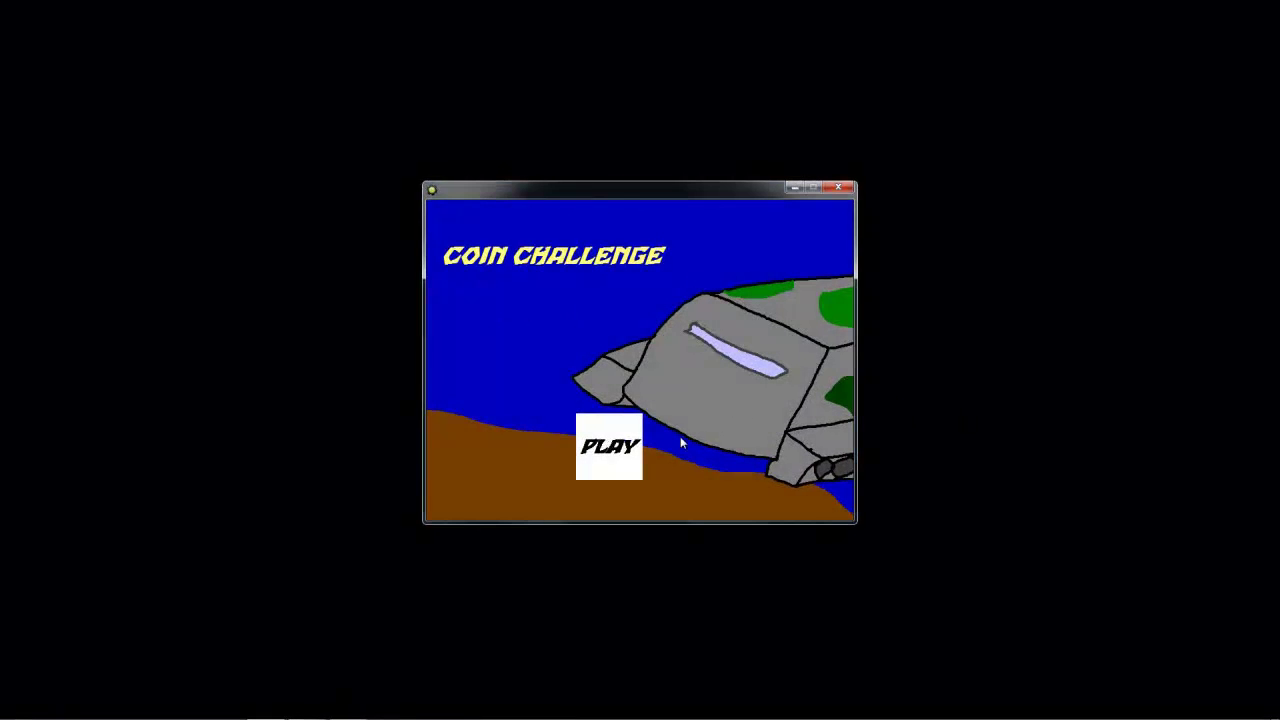
left_click(608, 447)
key("Down")
key("Down")
key("Right")
key("Up")
key("Right")
key("Right")
key("Down")
key("Right")
Collect the right-side and top coins to finish the first level
key("Right")
key("Up")
key("Right")
key("Right")
key("Up")
key("Up")
key("Right")
key("Up")
key("Left")
key("Down")
key("Left")
key("Up")
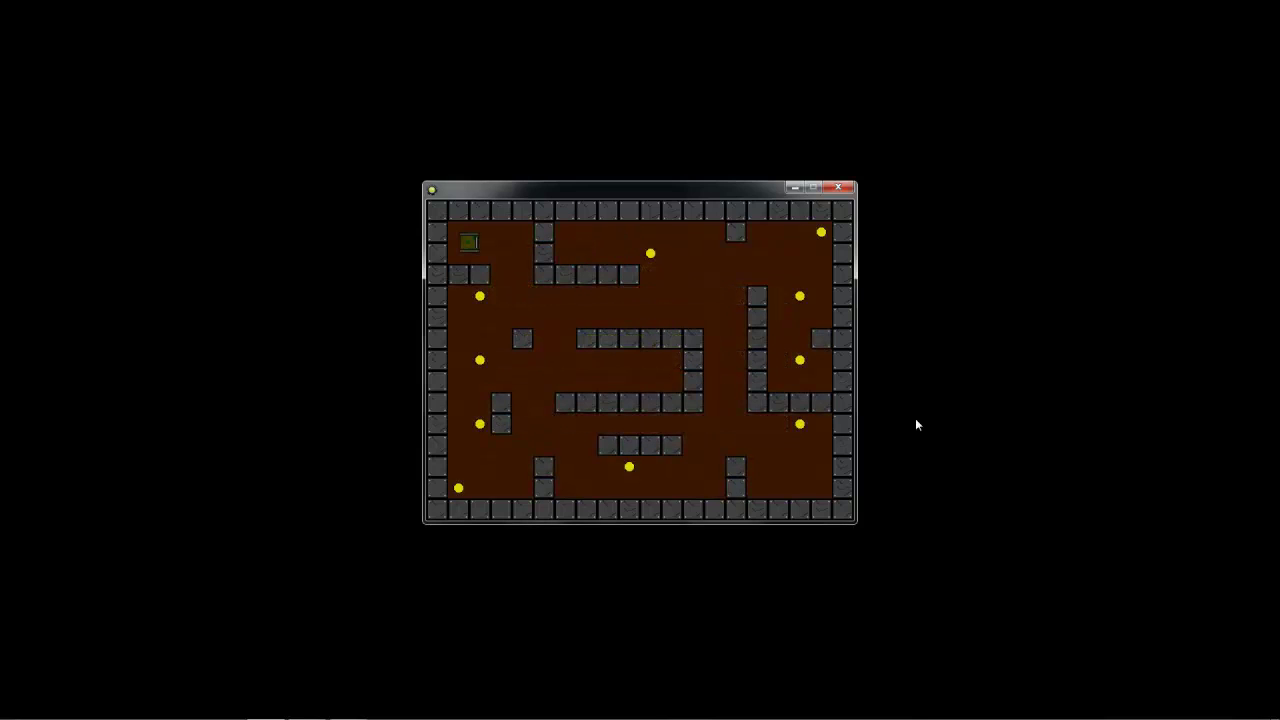
On the new level, collect the left-side and bottom coins
key("Right")
key("Down")
key("Left")
key("Down")
key("Down")
key("Right")
key("Right")
key("Up")
key("Right")
key("Right")
key("Down")
key("Right")
Collect the right-side and top-right coins to trigger the next-level message
key("Right")
key("Up")
key("Right")
key("Up")
key("Left")
key("Up")
key("Up")
key("Right")
key("Right")
key("Down")
key("Up")
key("Up")
key("Left")
key("Left")
key("Right")
key("Right")
key("Down")
key("Down")
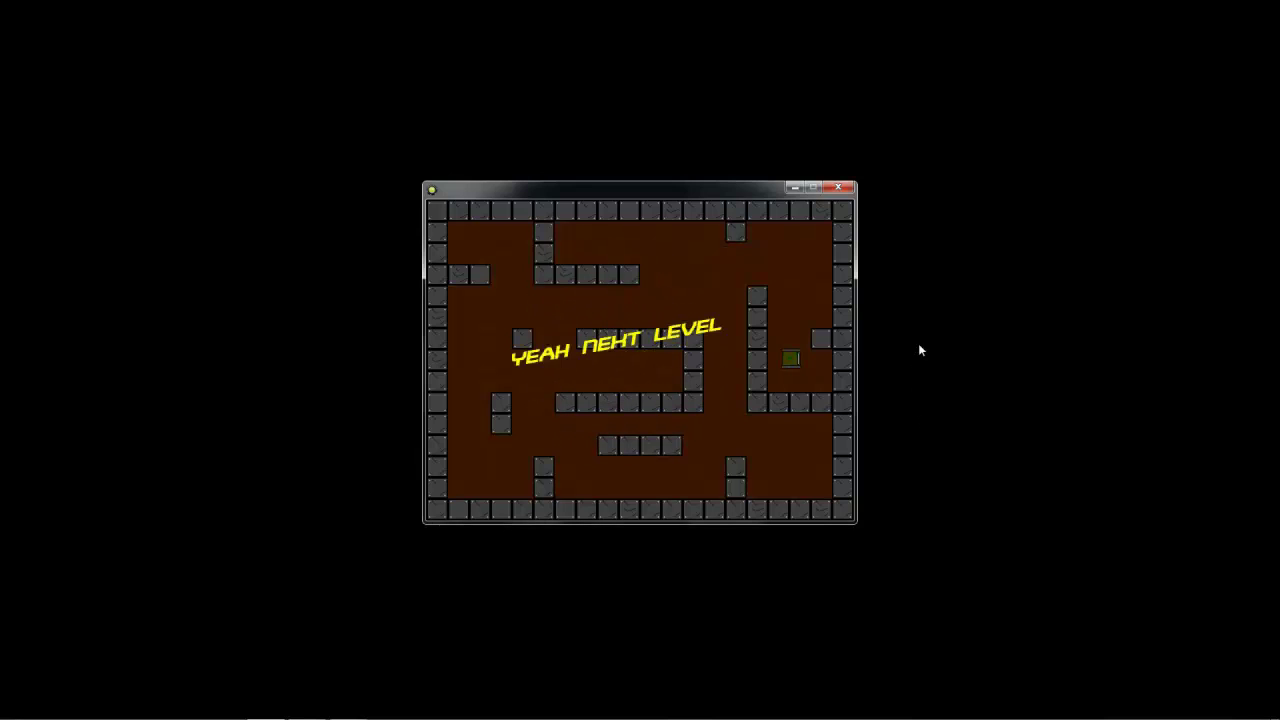
Close the game and inspect spr_multitank, spr_tank, spr_tankshot, obj_tank and obj_tankshot
left_click(845, 191)
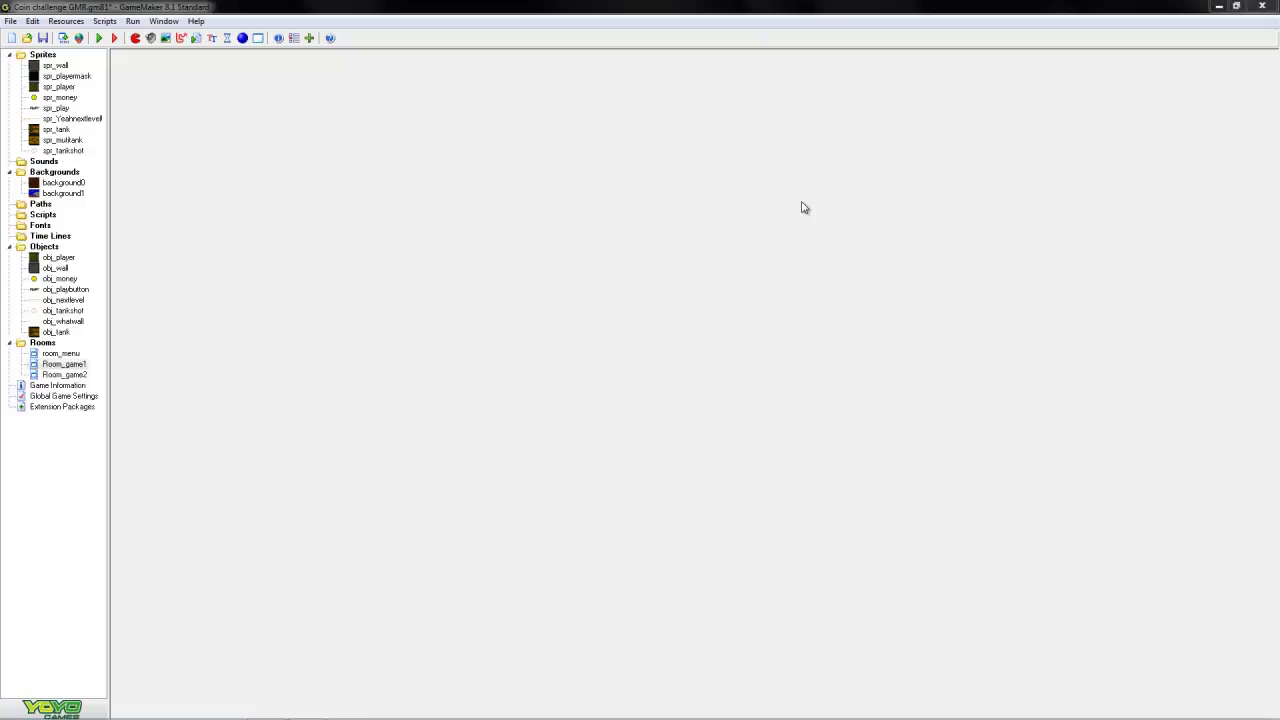
double_click(62, 140)
left_click(252, 358)
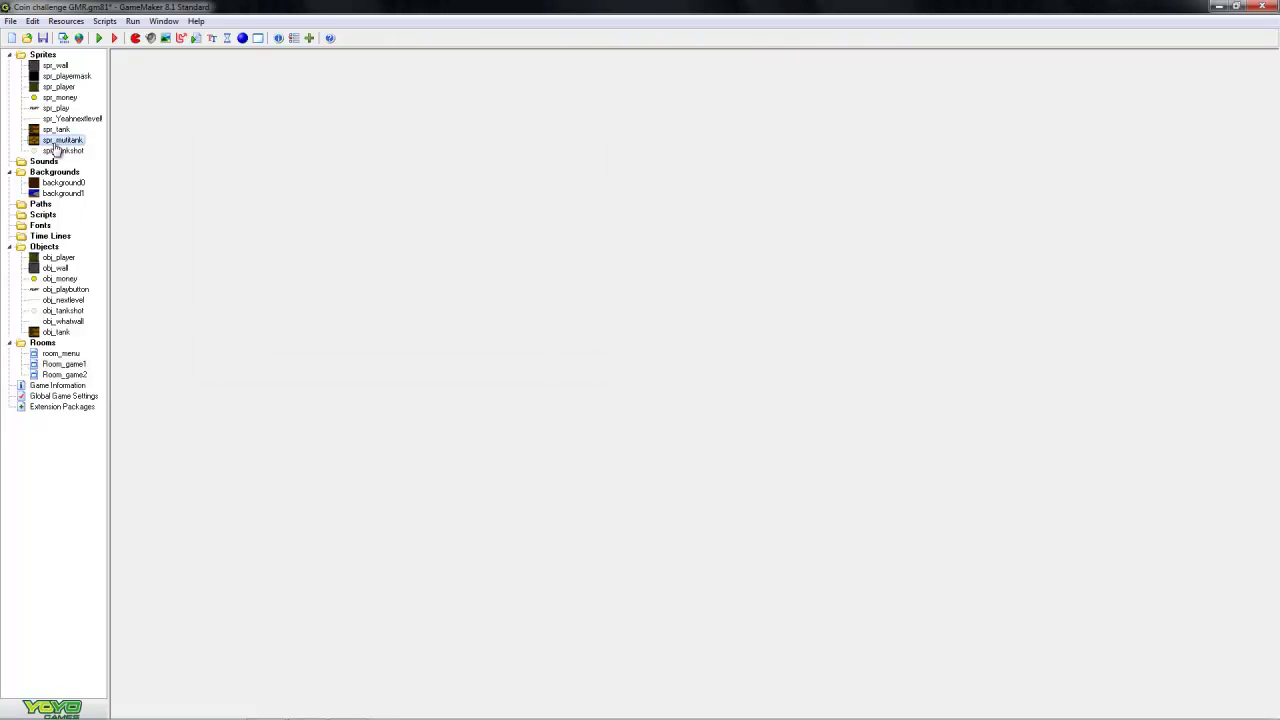
double_click(57, 129)
left_click(270, 374)
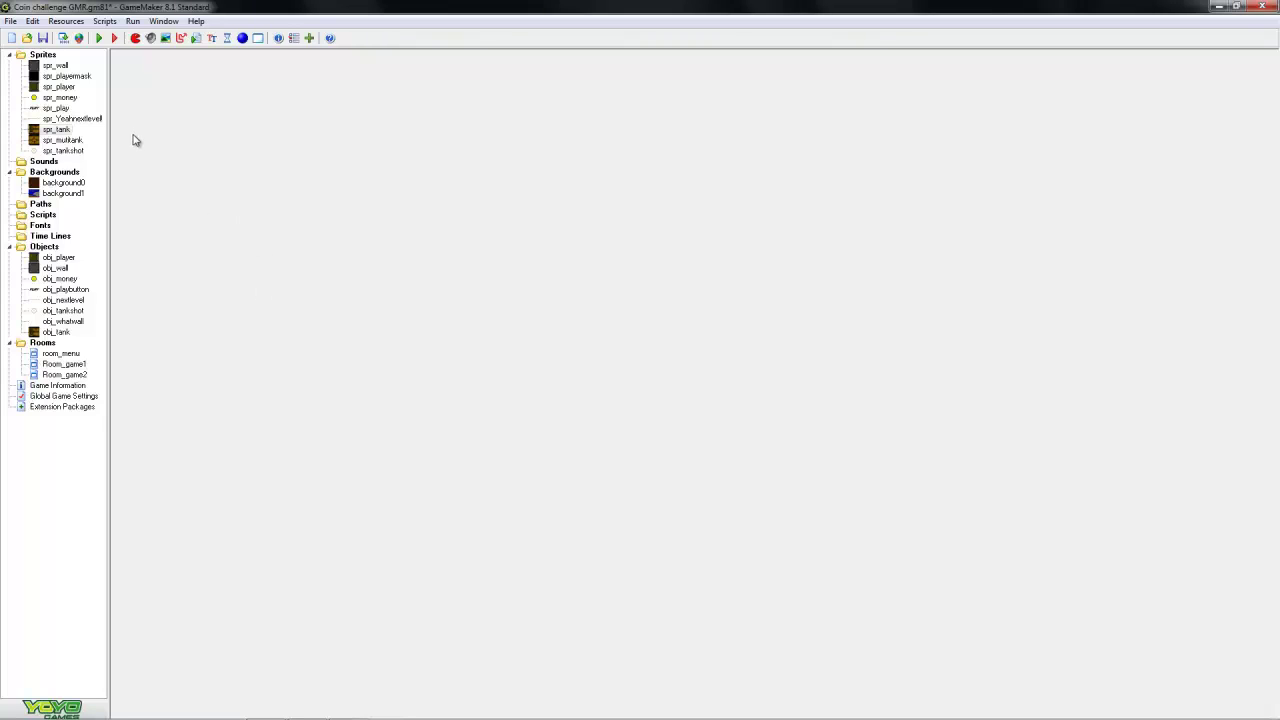
double_click(62, 150)
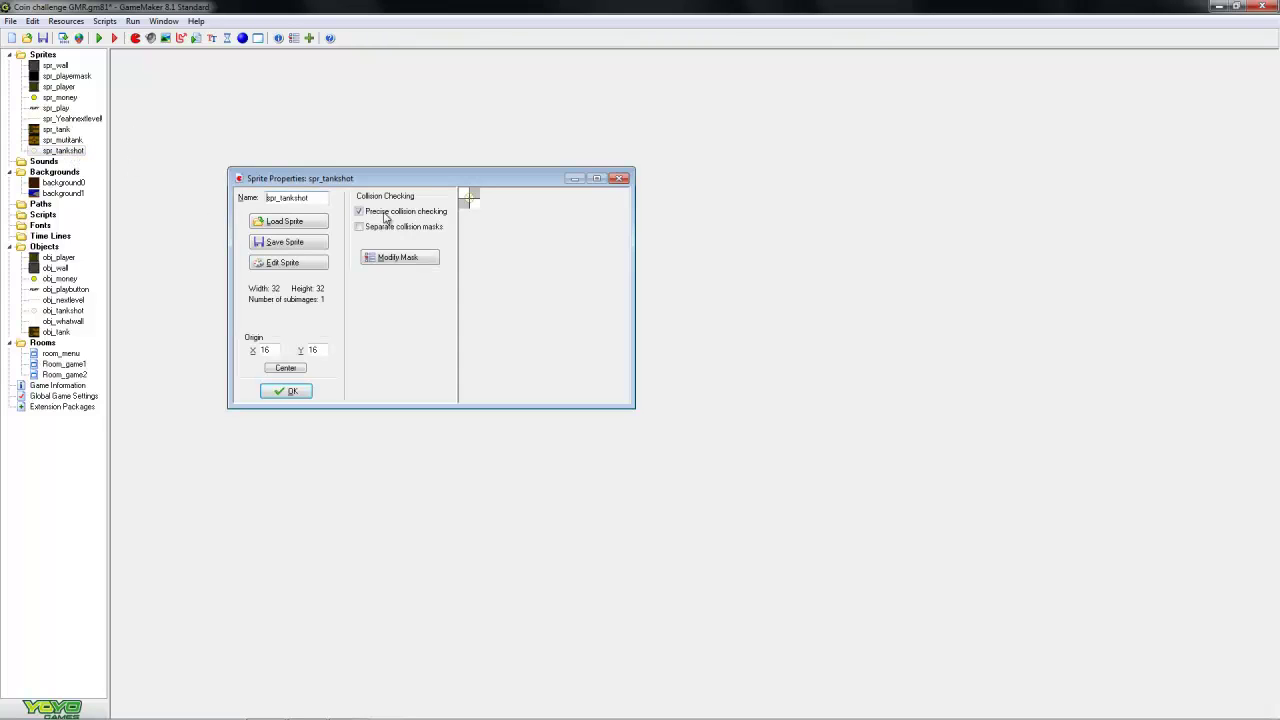
left_click(292, 391)
double_click(56, 331)
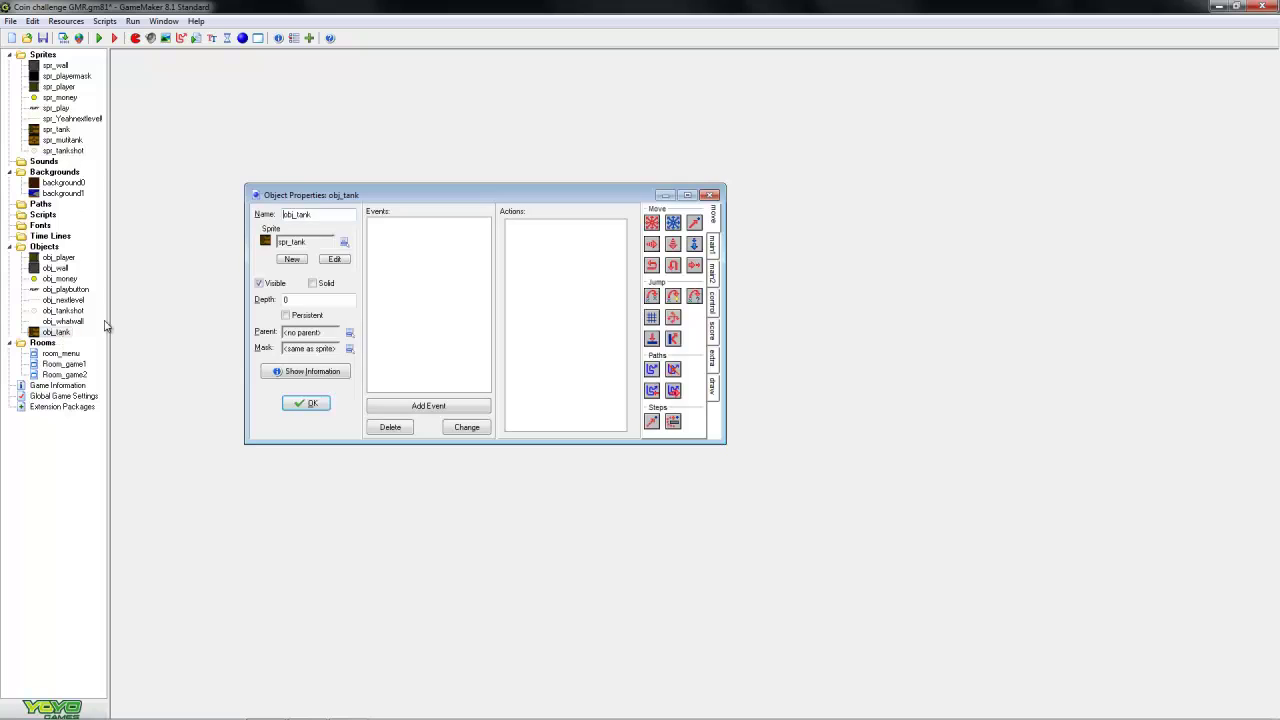
left_click(300, 402)
double_click(62, 310)
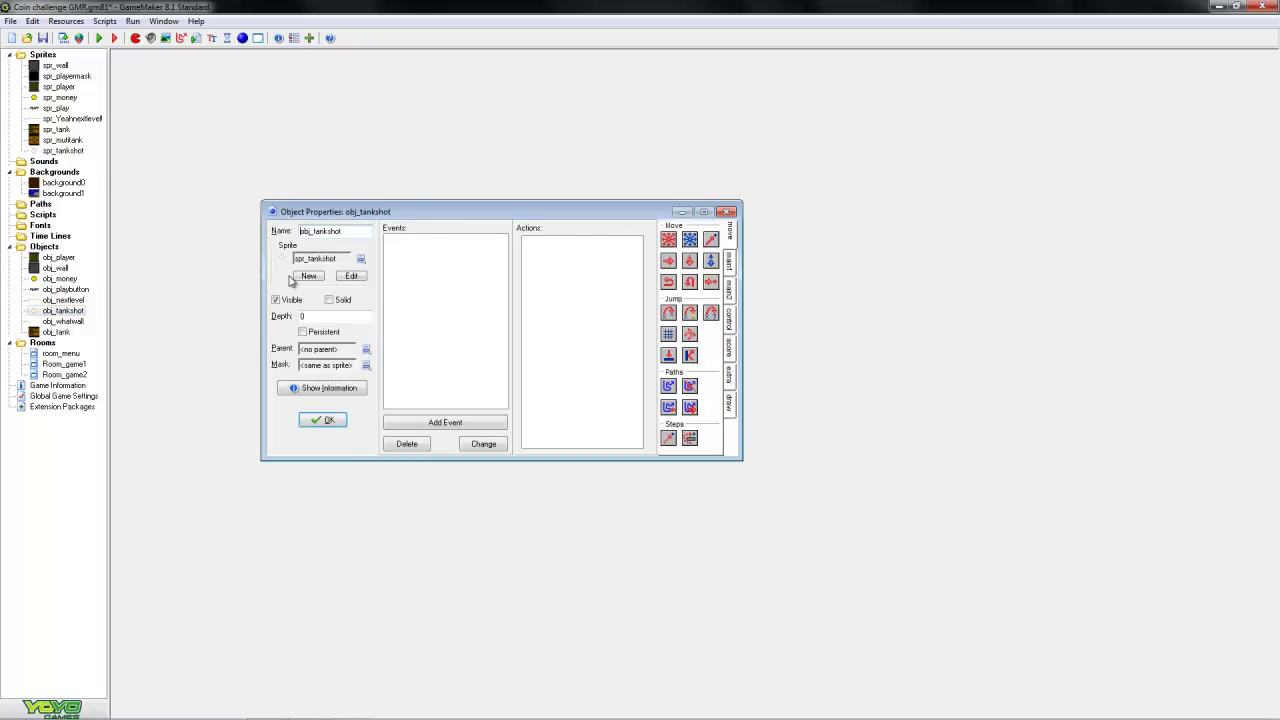
left_click(320, 420)
Place obj_tank at the bottom-right, top-right and upper-middle of Room_game1, then save
double_click(64, 364)
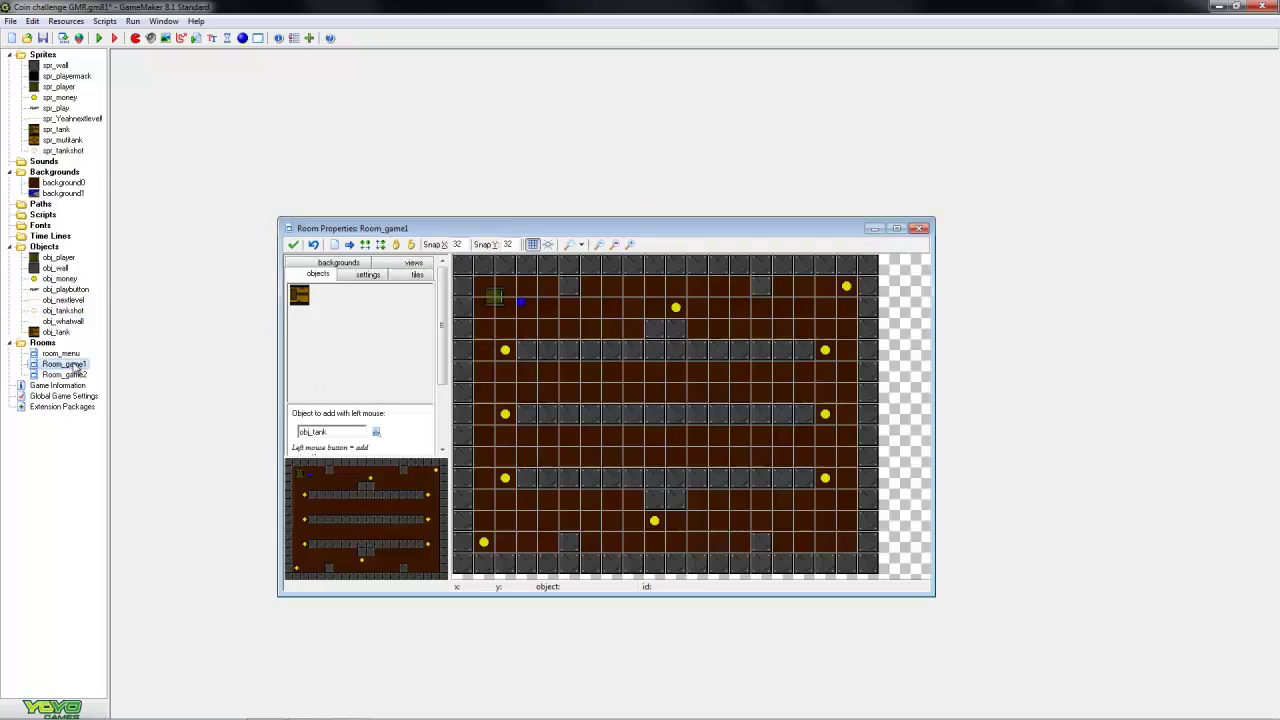
left_click_drag(690, 232, 635, 146)
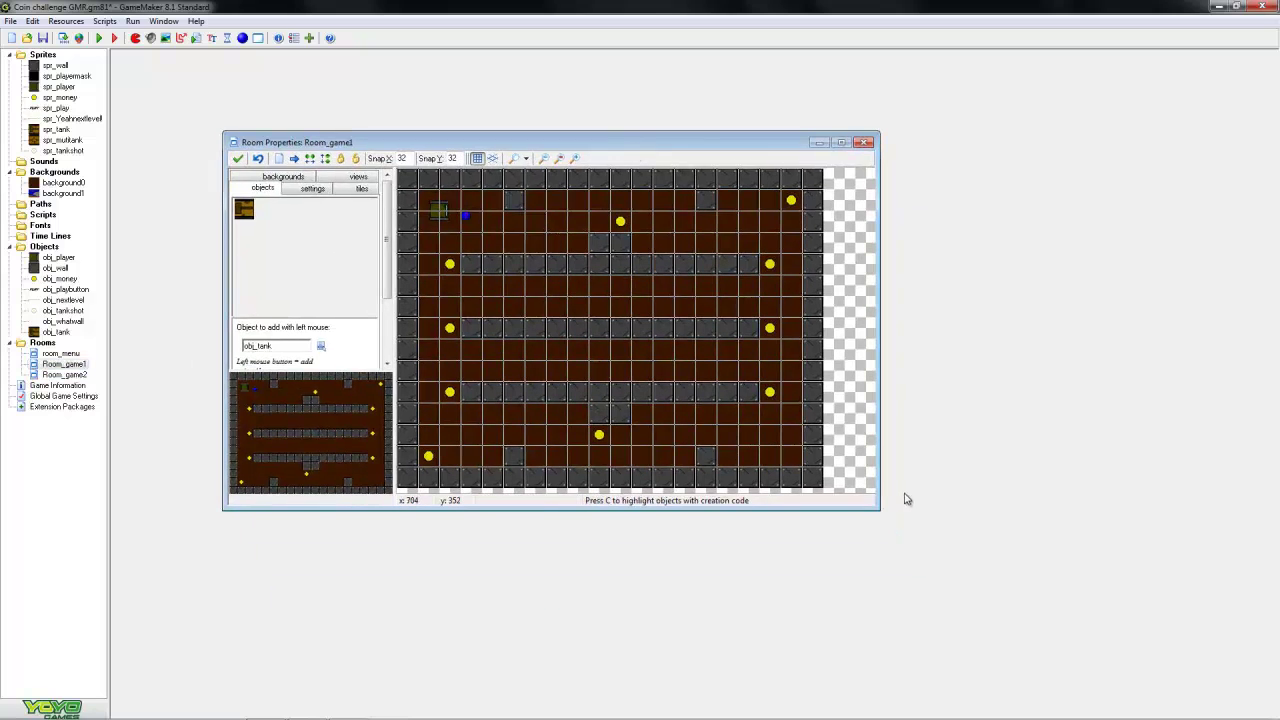
left_click_drag(880, 508, 944, 584)
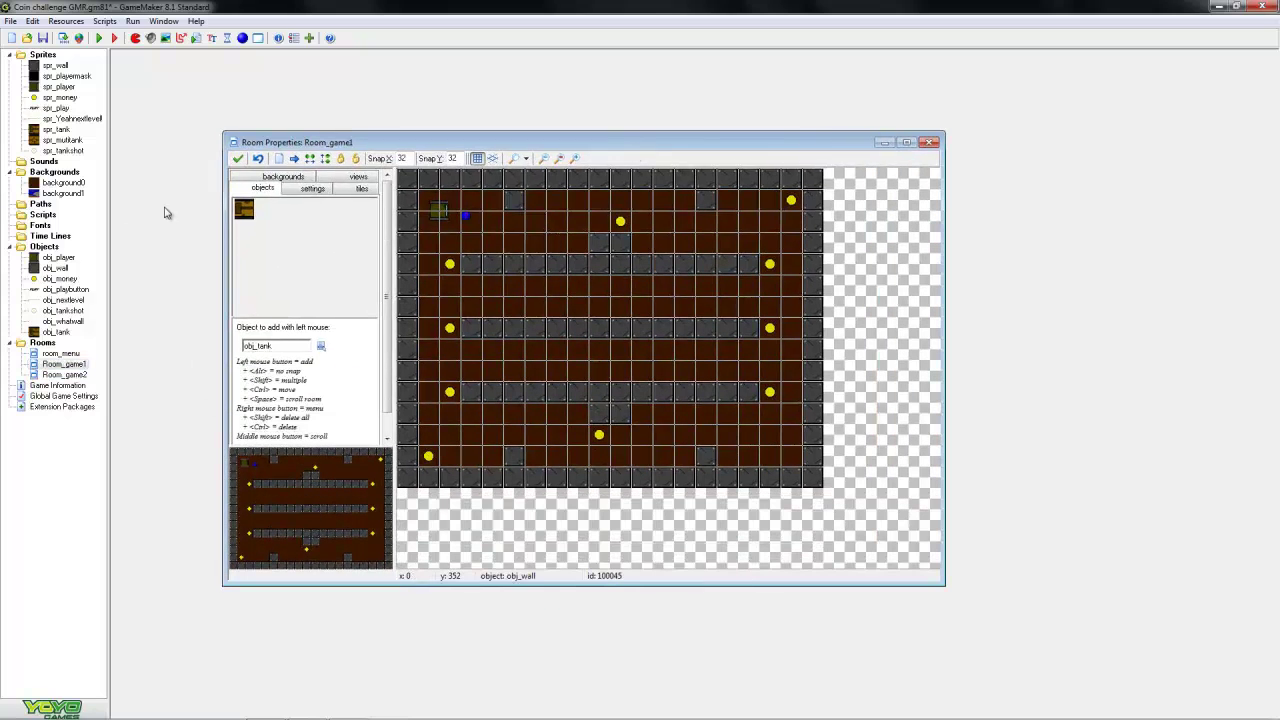
left_click(262, 230)
left_click(316, 339)
left_click(788, 460)
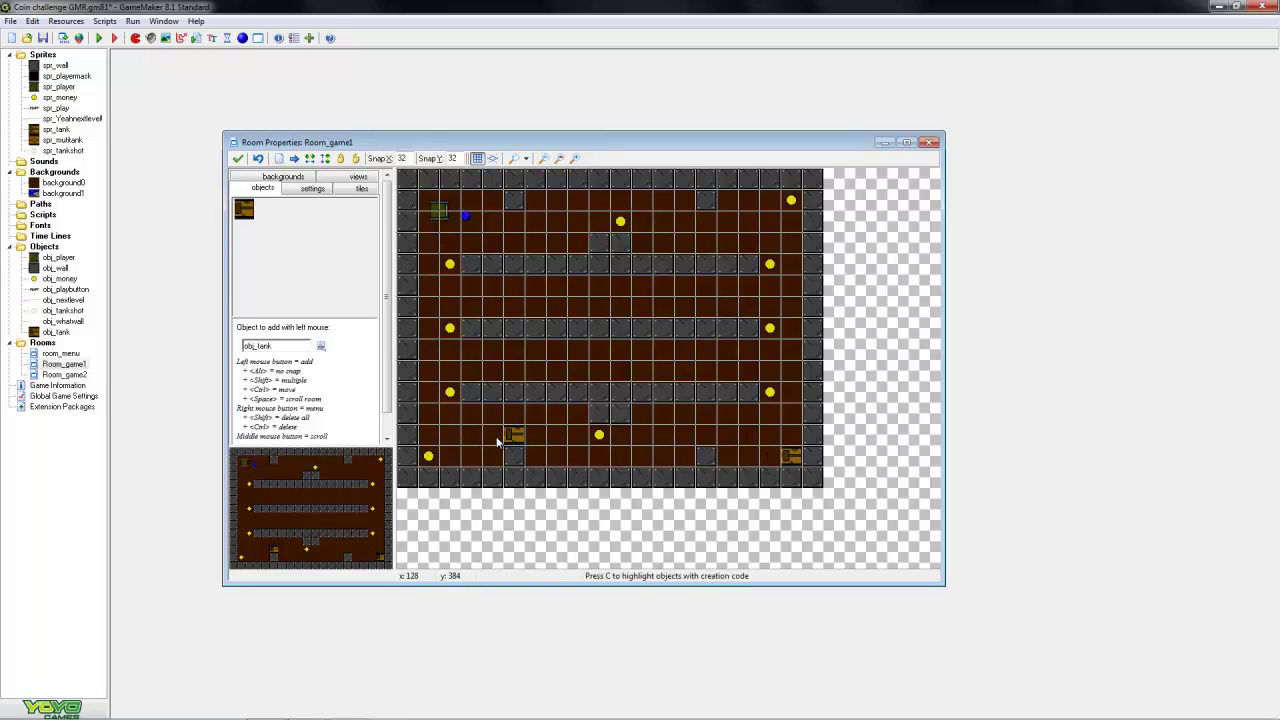
left_click(770, 201)
left_click(520, 225)
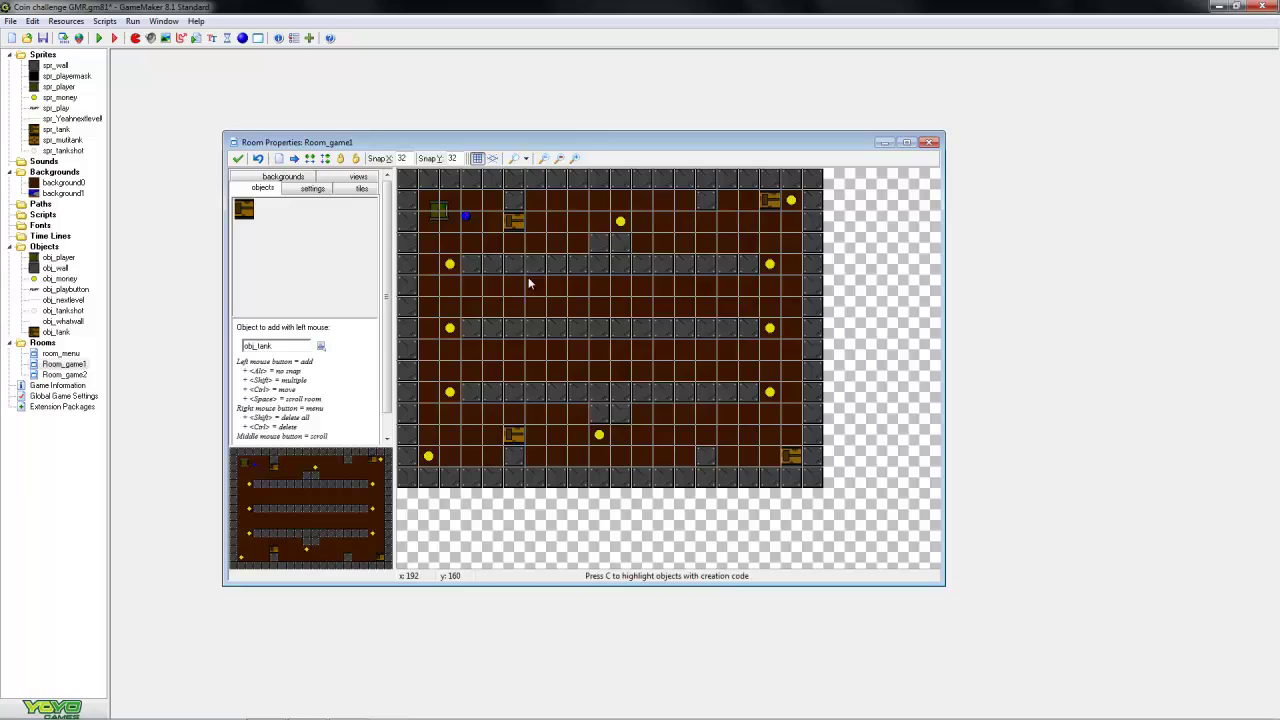
left_click(240, 160)
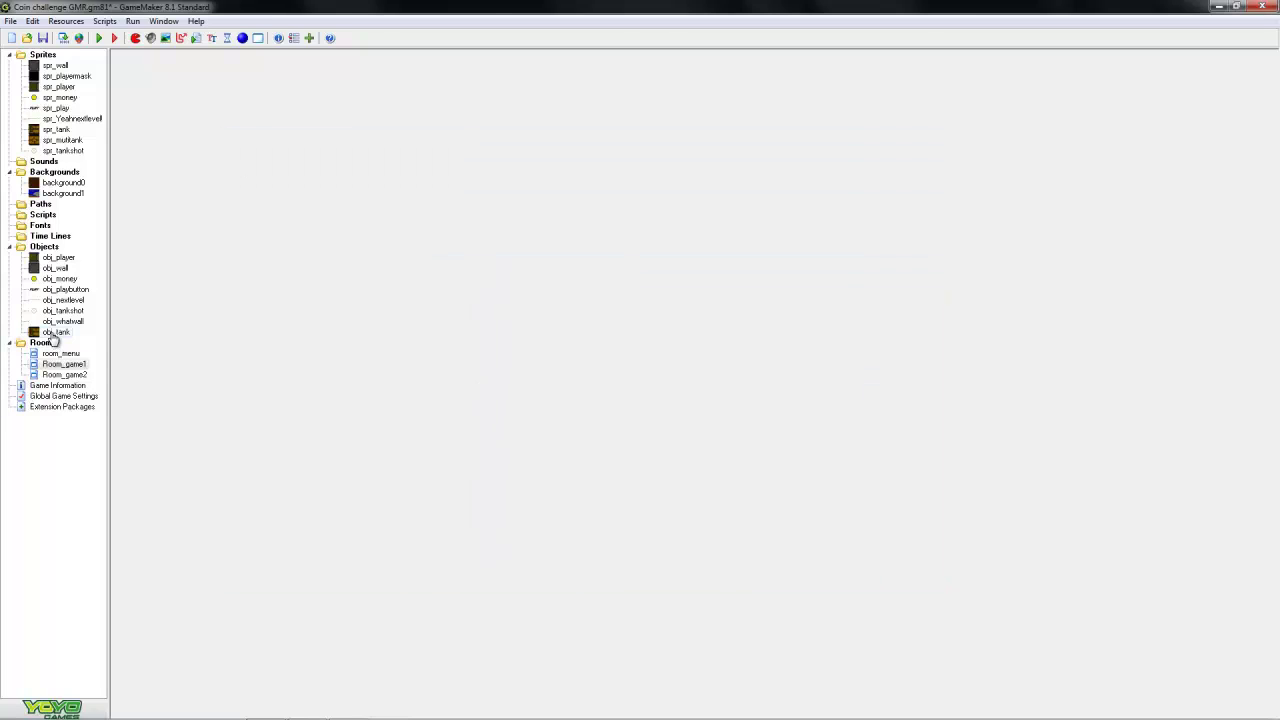
Add a Create event to obj_tank that sets Alarm 0 to 60 steps
double_click(56, 331)
left_click_drag(652, 252, 584, 188)
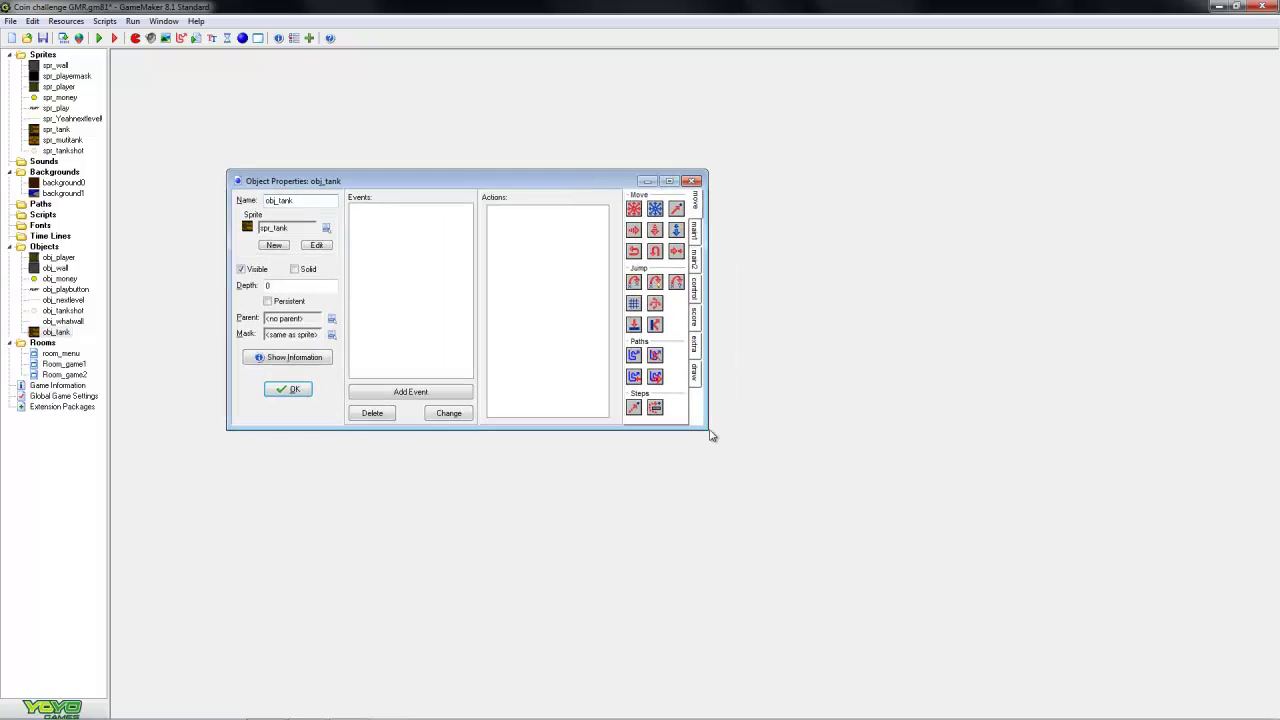
left_click_drag(710, 430, 870, 547)
left_click(410, 510)
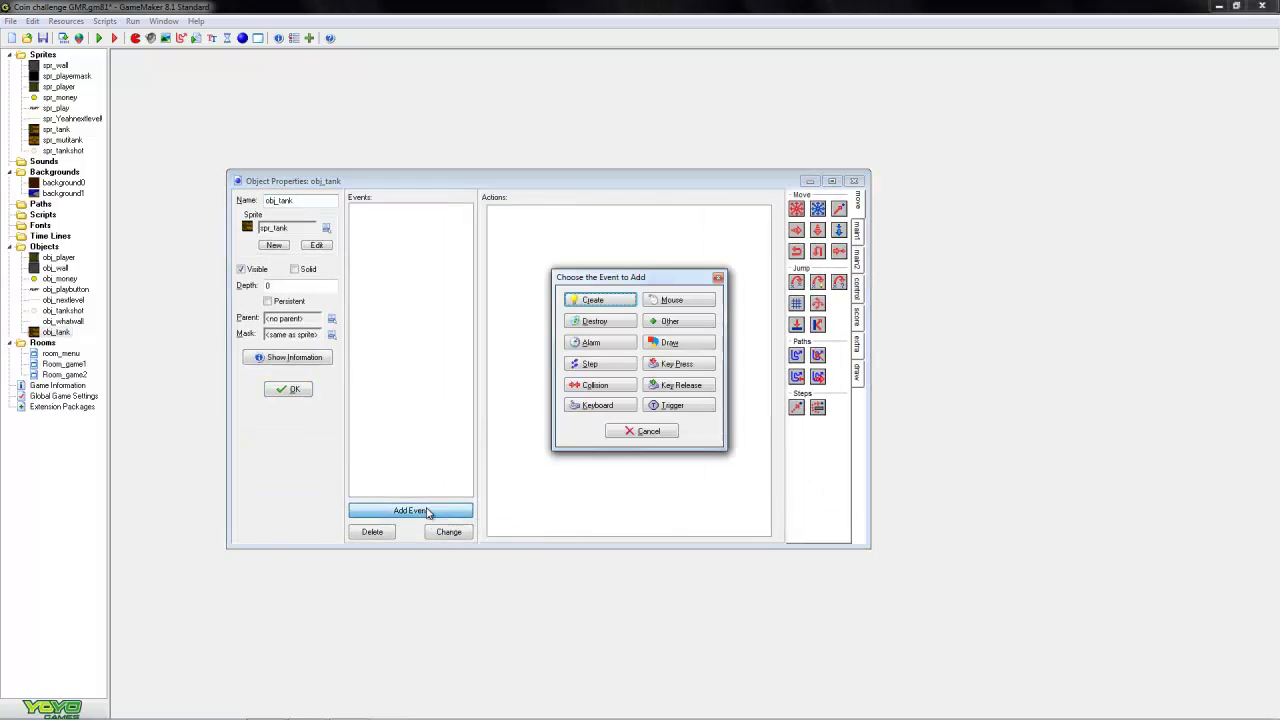
left_click(597, 302)
left_click(858, 236)
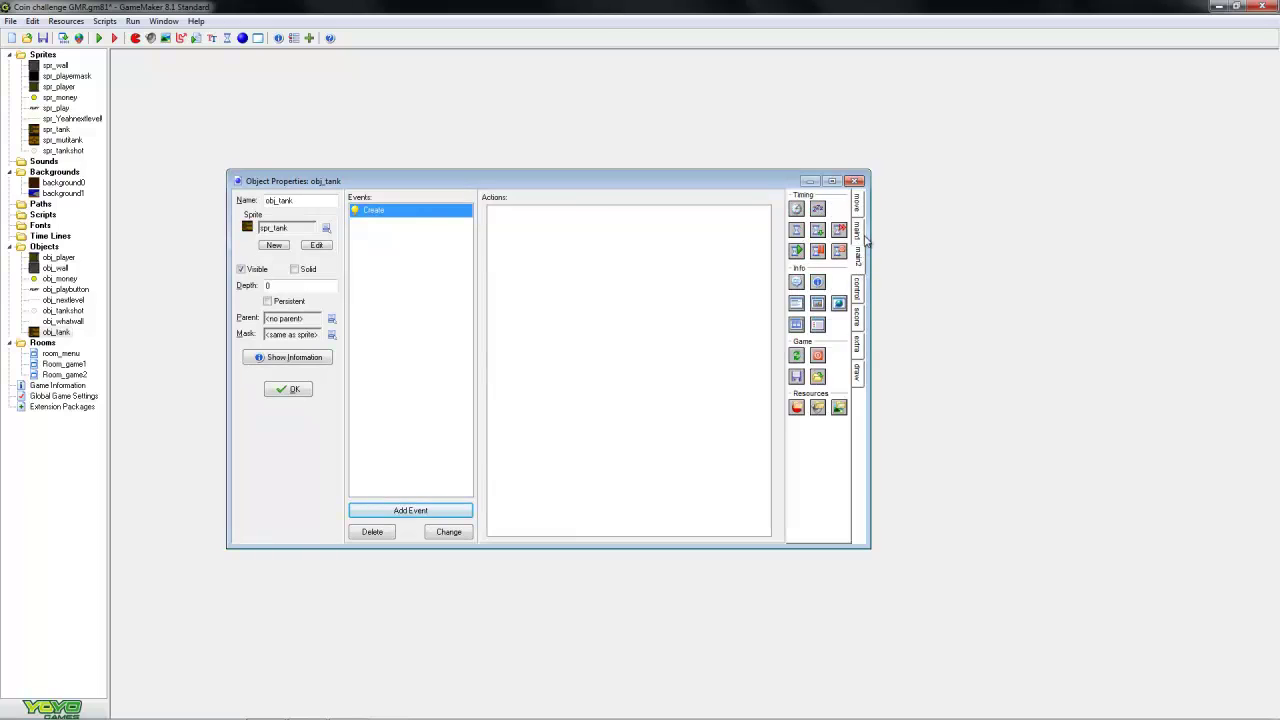
left_click(858, 290)
left_click_drag(750, 240, 748, 242)
type("60")
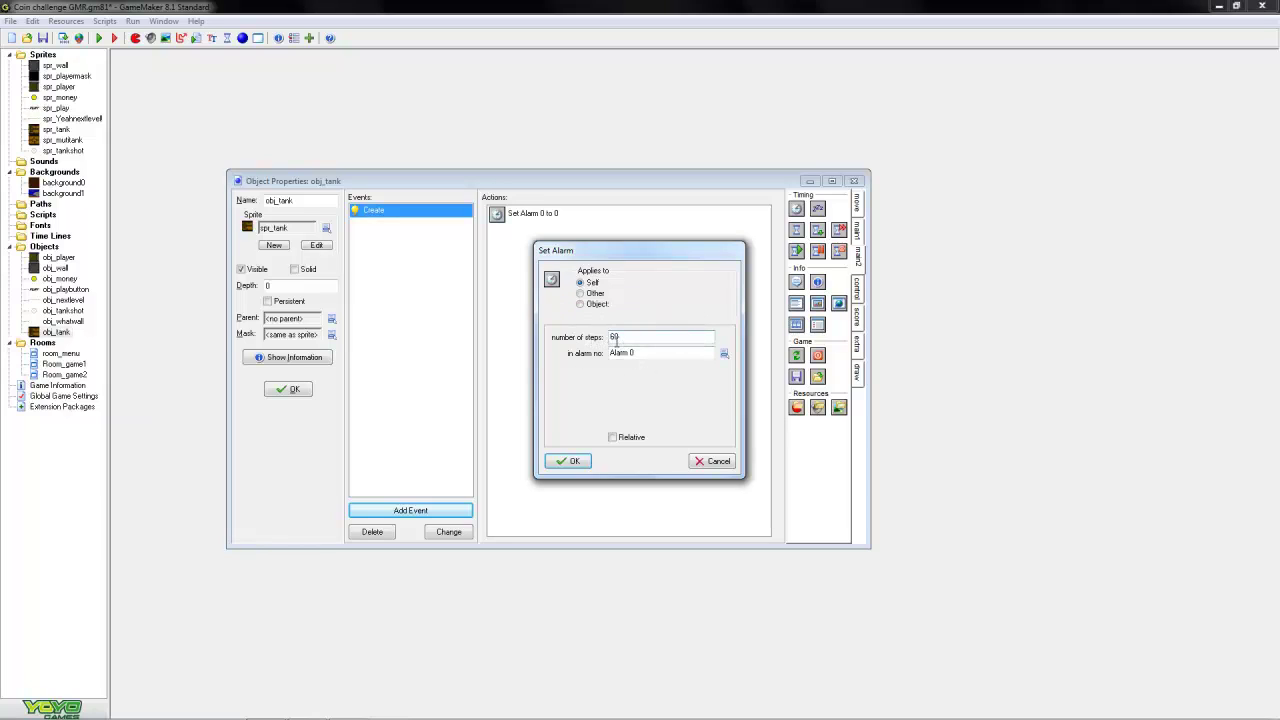
left_click(568, 460)
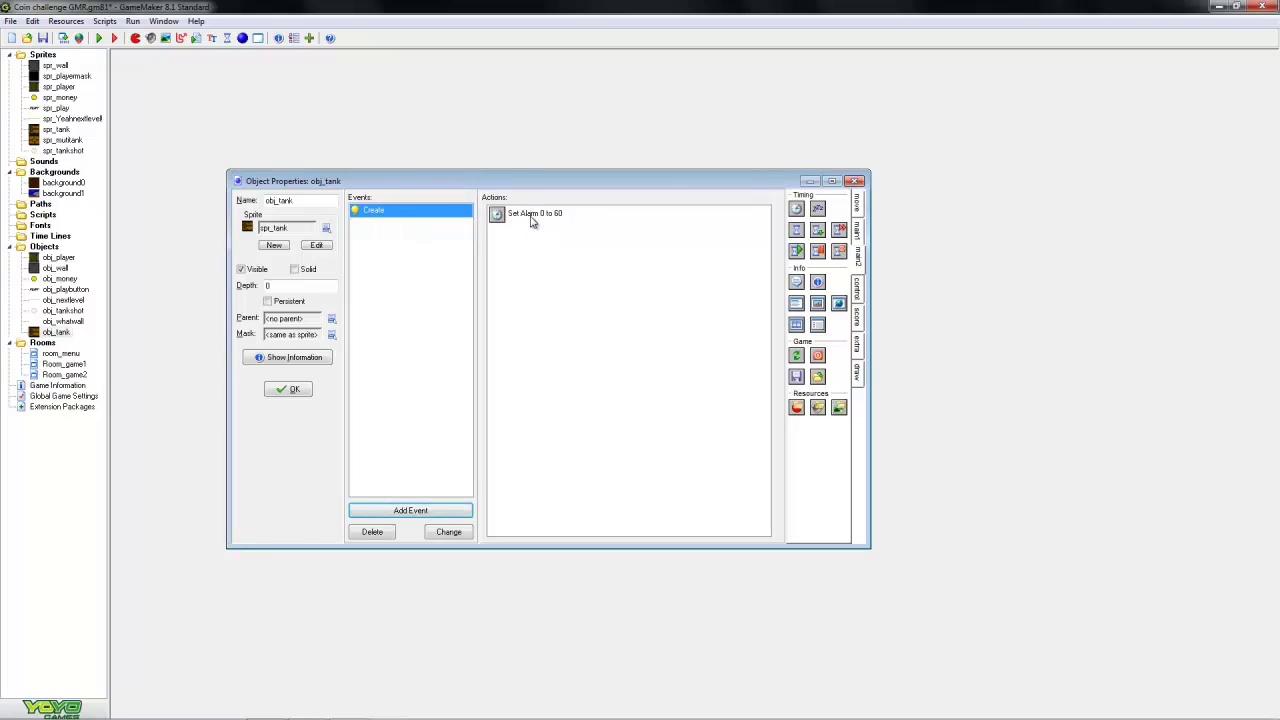
Add an Alarm 0 event that creates obj_tankshot at relative position 16,16
left_click(410, 510)
left_click(605, 345)
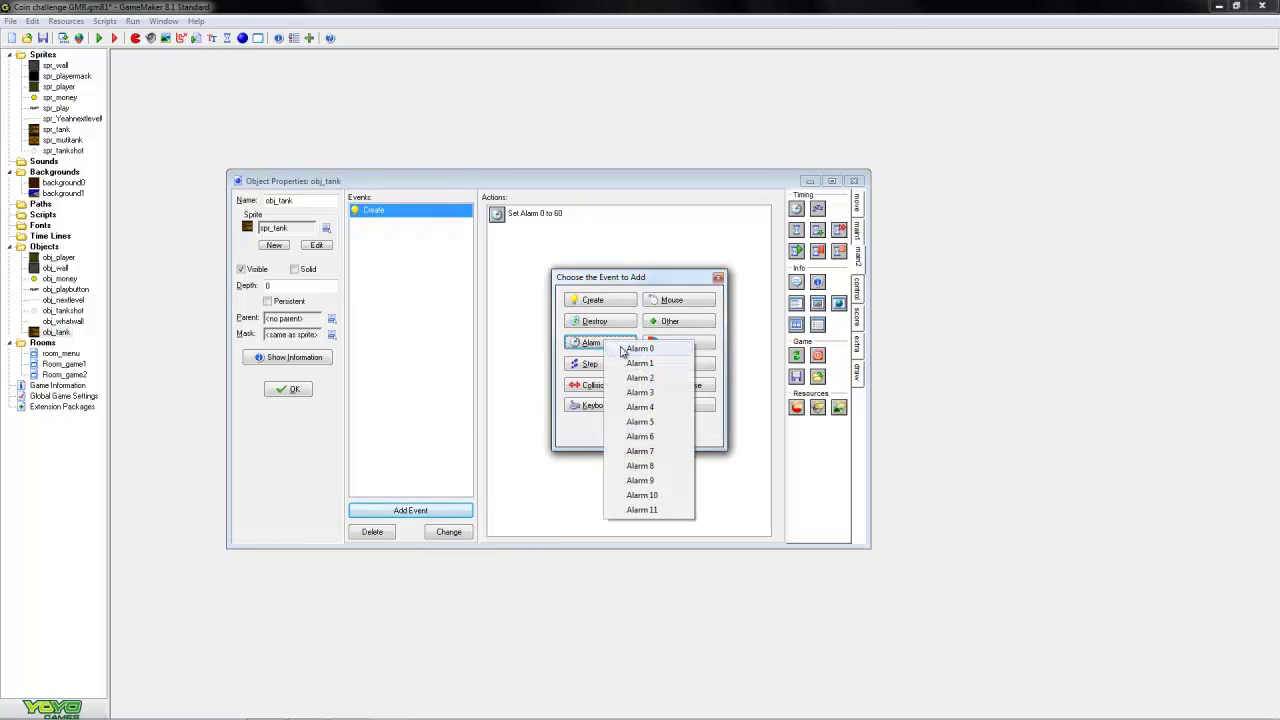
left_click(628, 352)
left_click(858, 212)
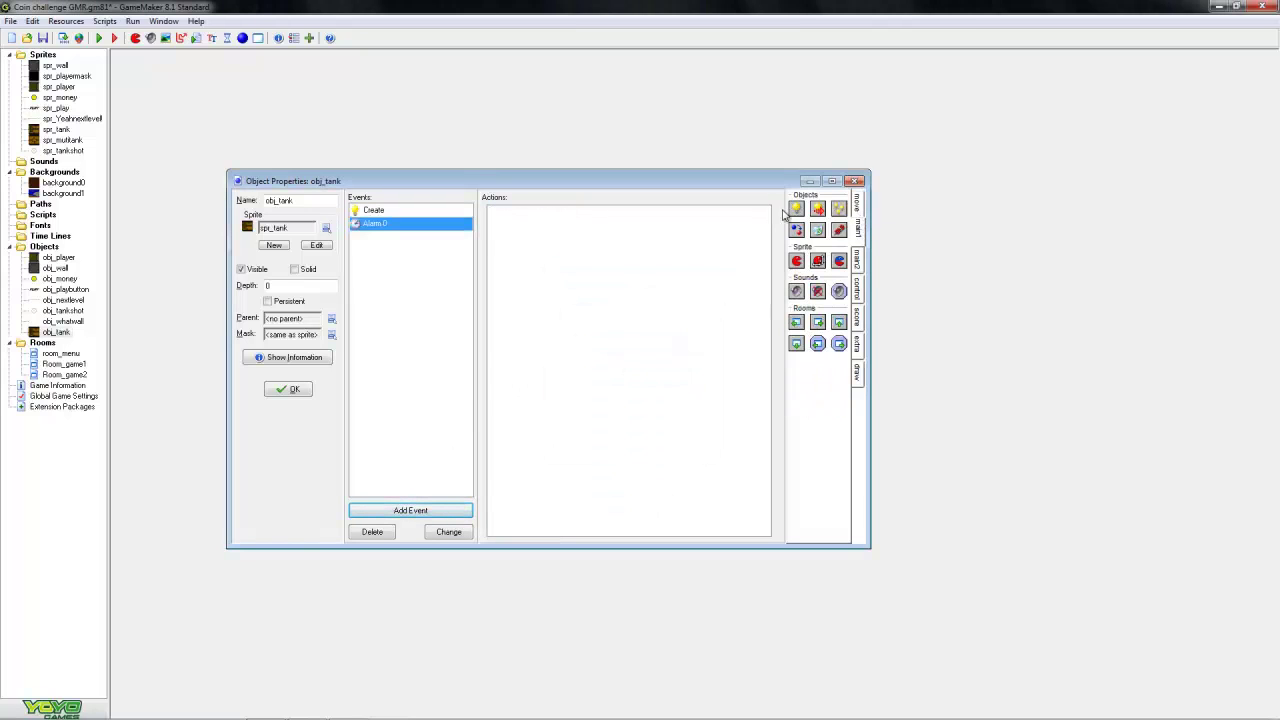
left_click_drag(796, 209, 565, 340)
left_click(724, 336)
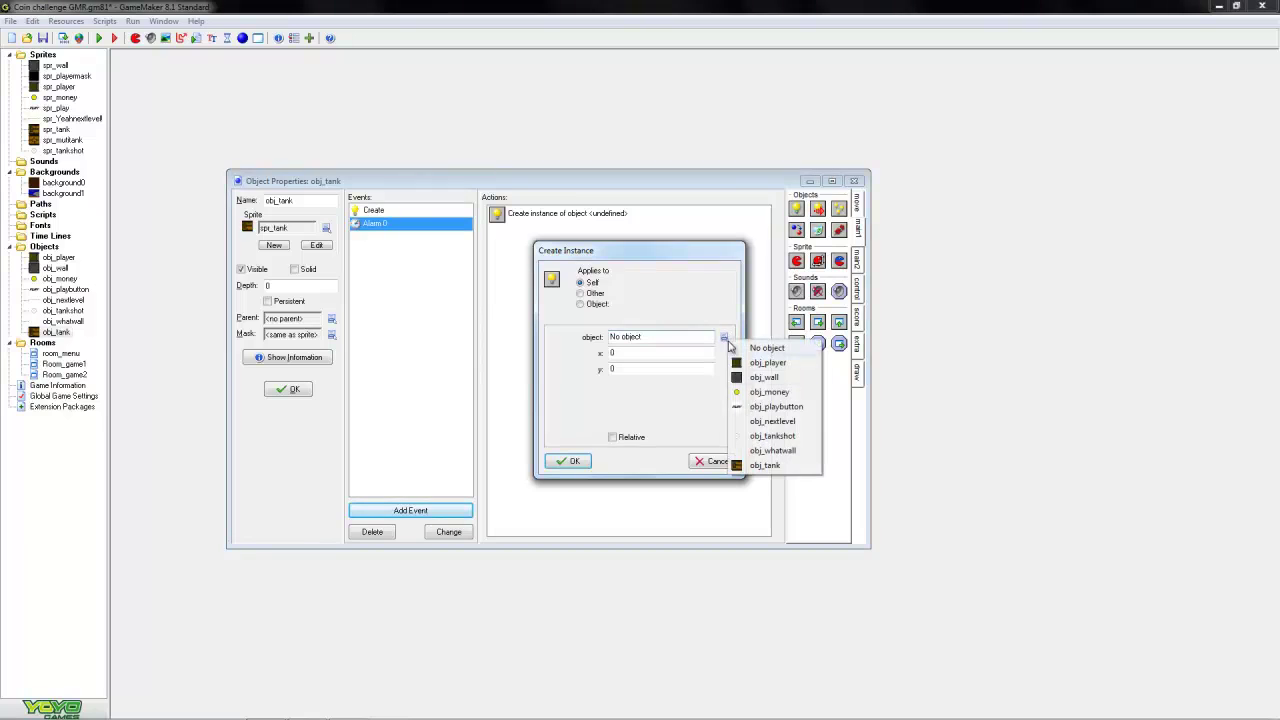
left_click(775, 443)
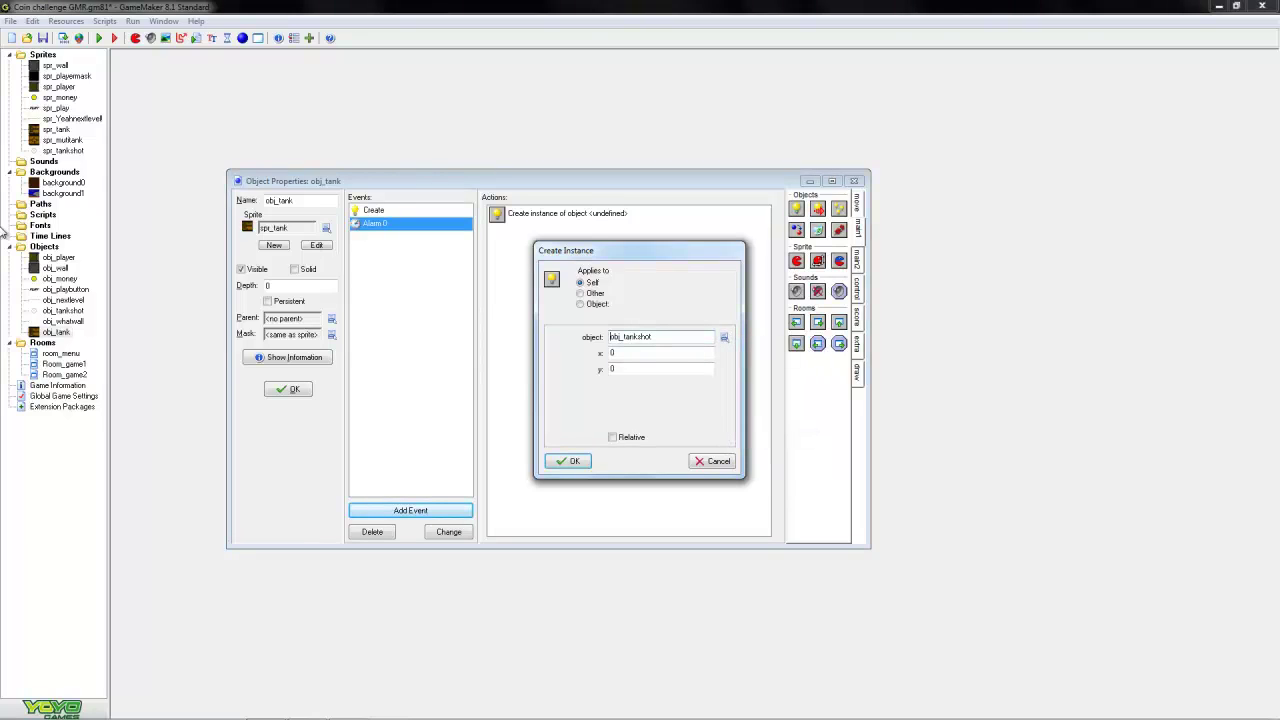
left_click(647, 353)
type("6")
left_click(642, 370)
type("6")
left_click(612, 437)
left_click(568, 461)
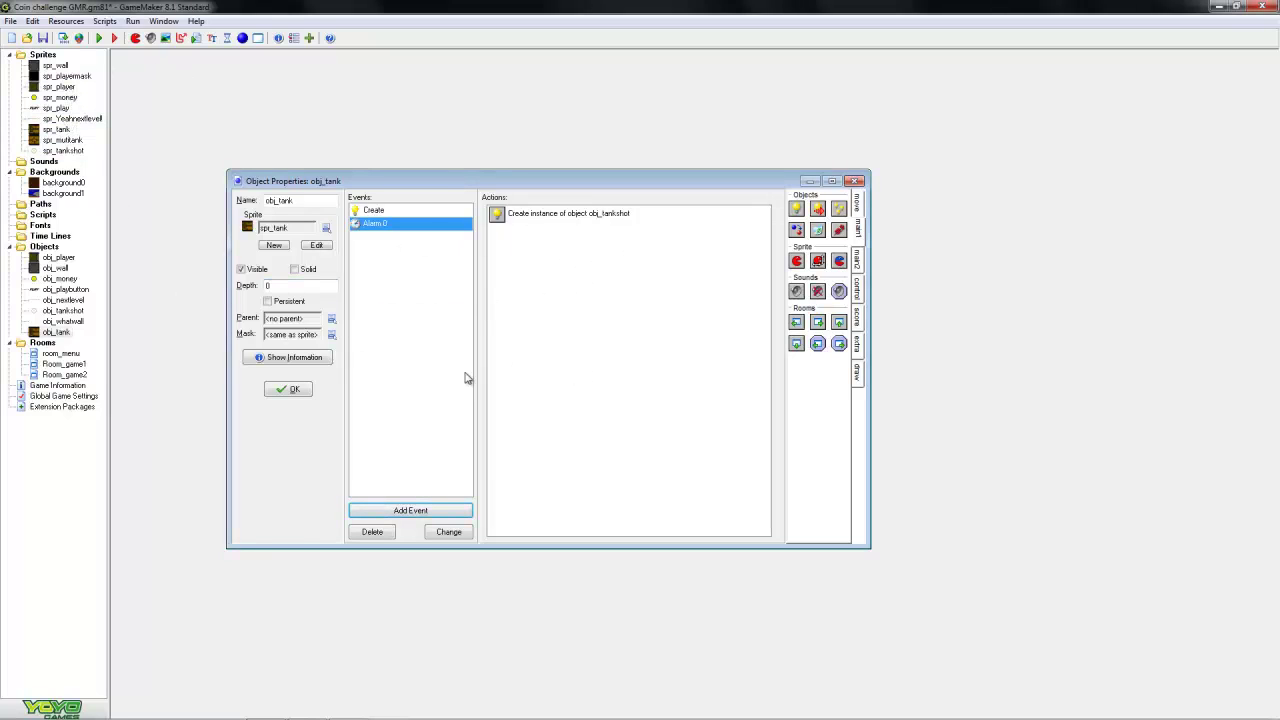
Add a Set Alarm 0 to 60 steps action to Alarm 0, checking it against Create
left_click(373, 211)
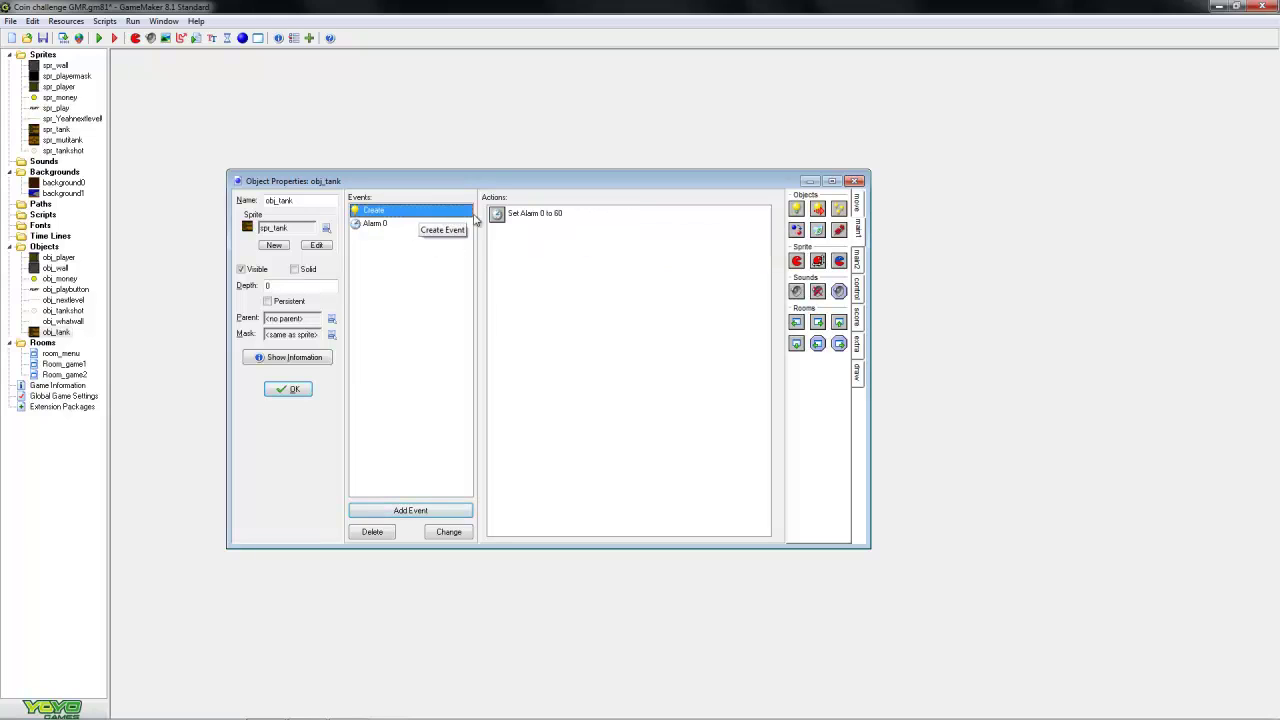
left_click(549, 216)
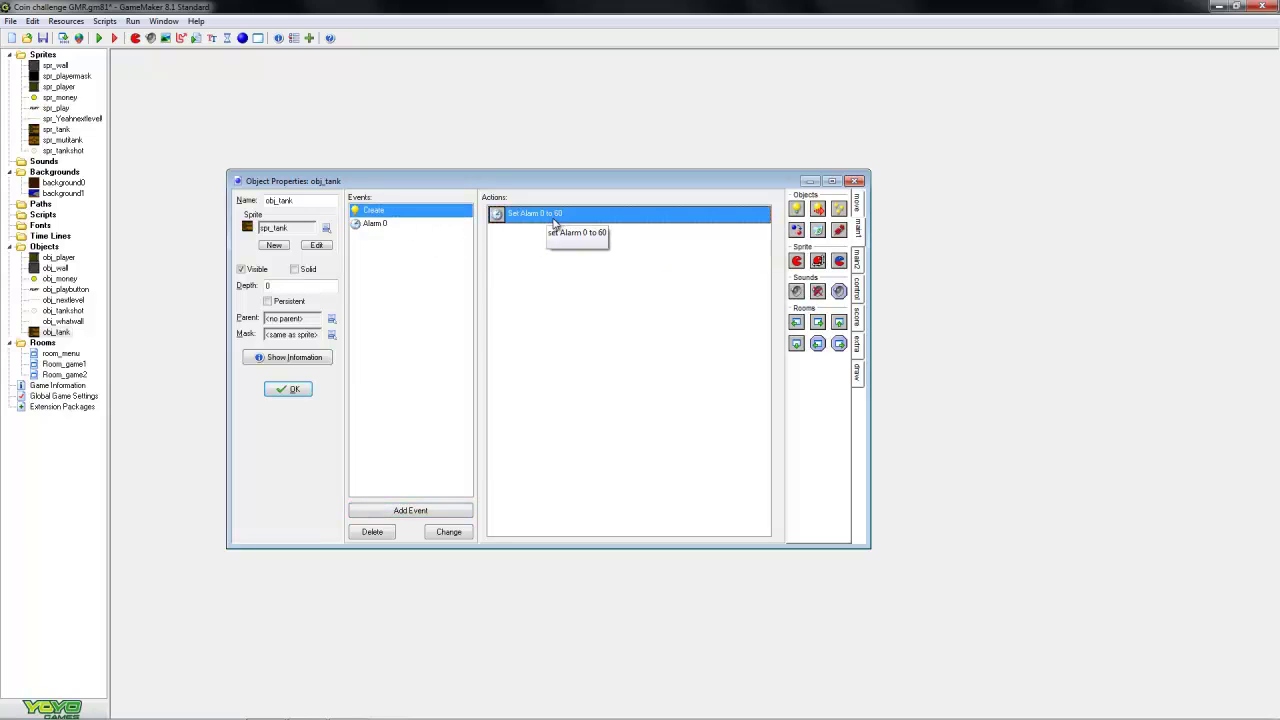
left_click(375, 223)
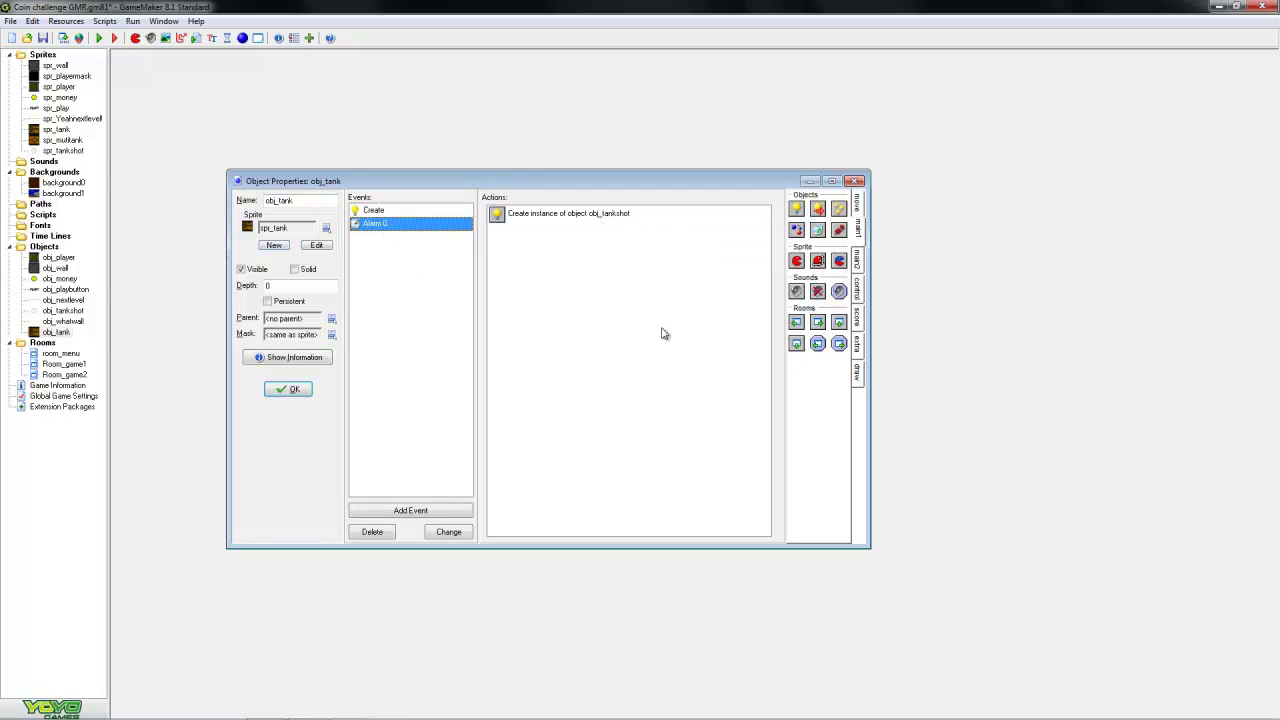
left_click(857, 262)
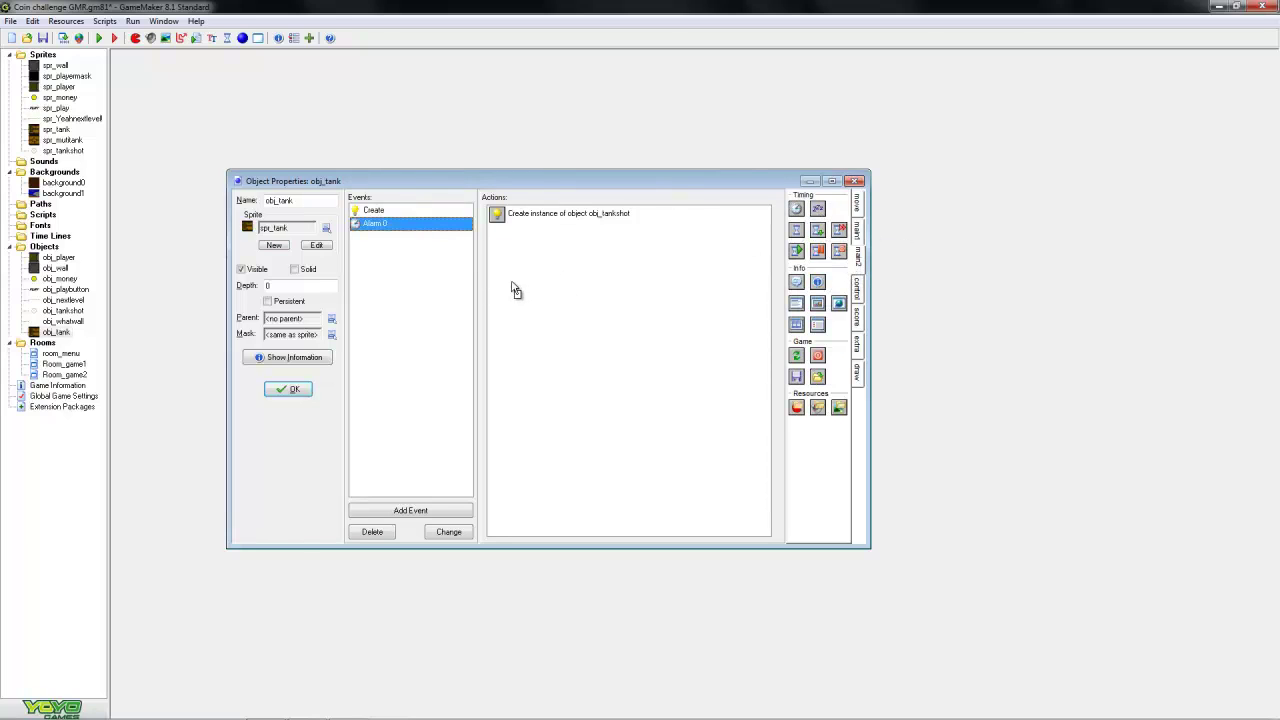
left_click_drag(513, 291, 515, 293)
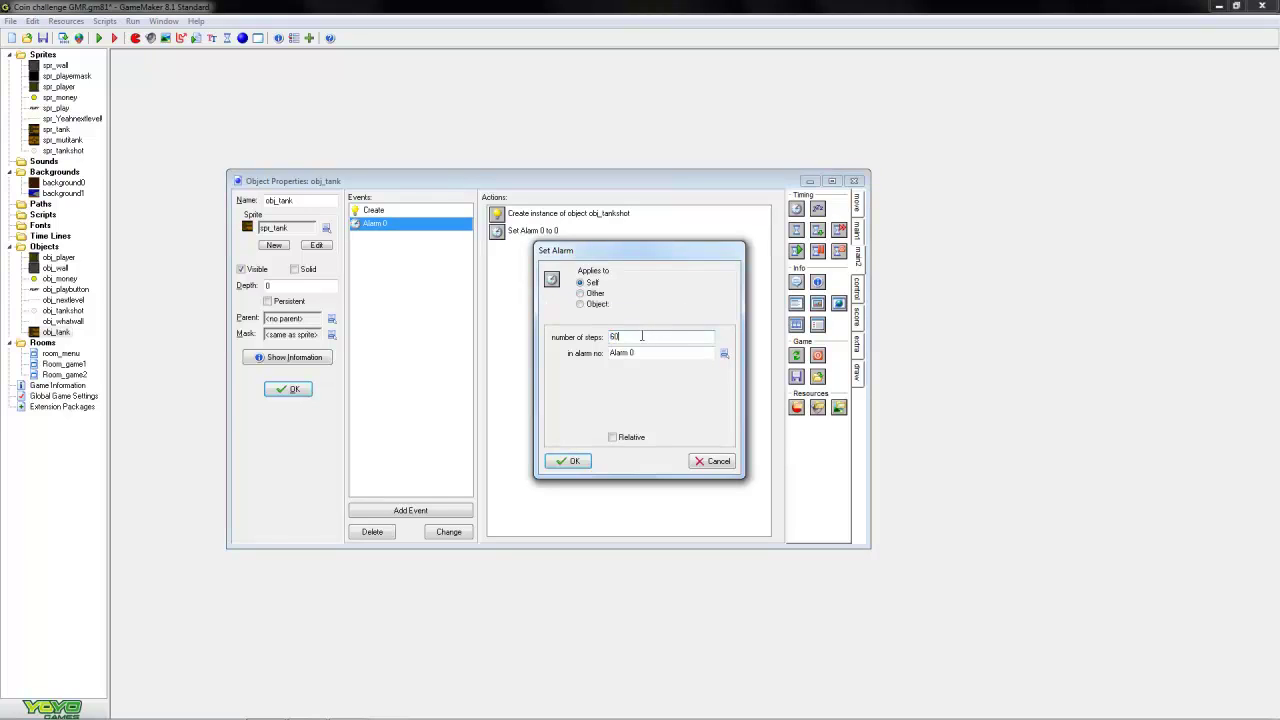
left_click(568, 461)
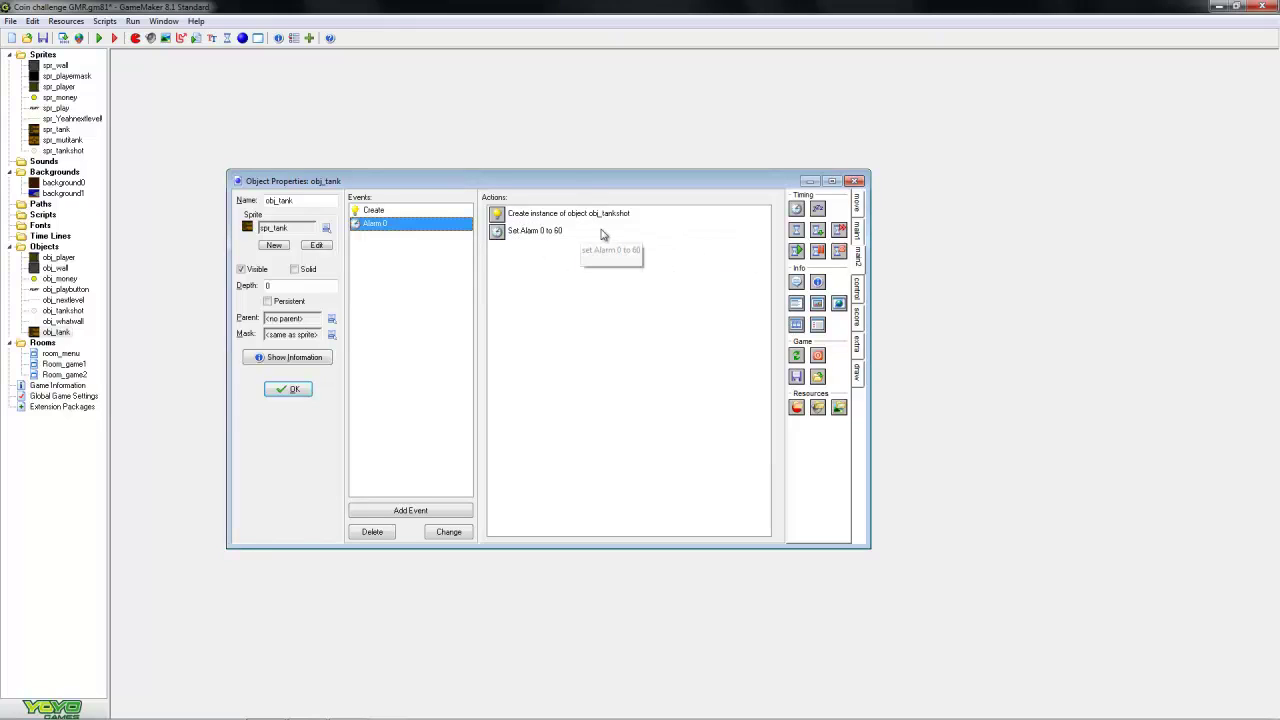
left_click(400, 211)
left_click(540, 214)
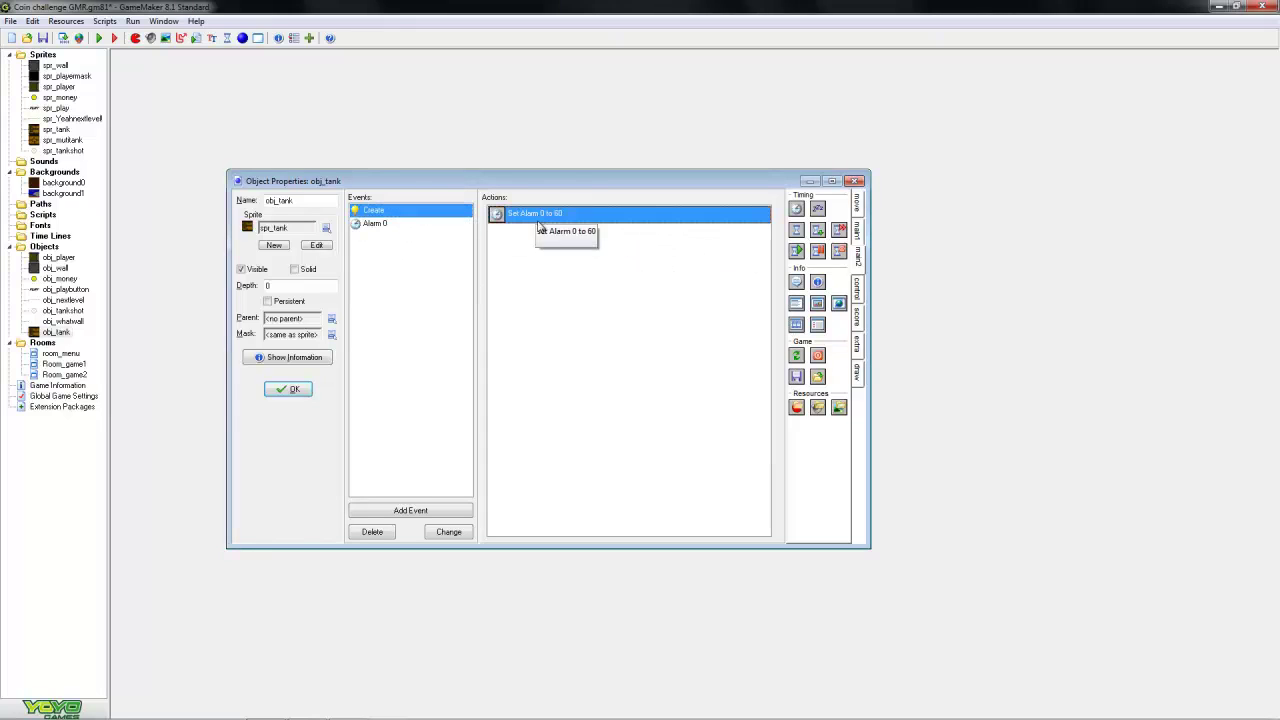
left_click(400, 223)
left_click(530, 214)
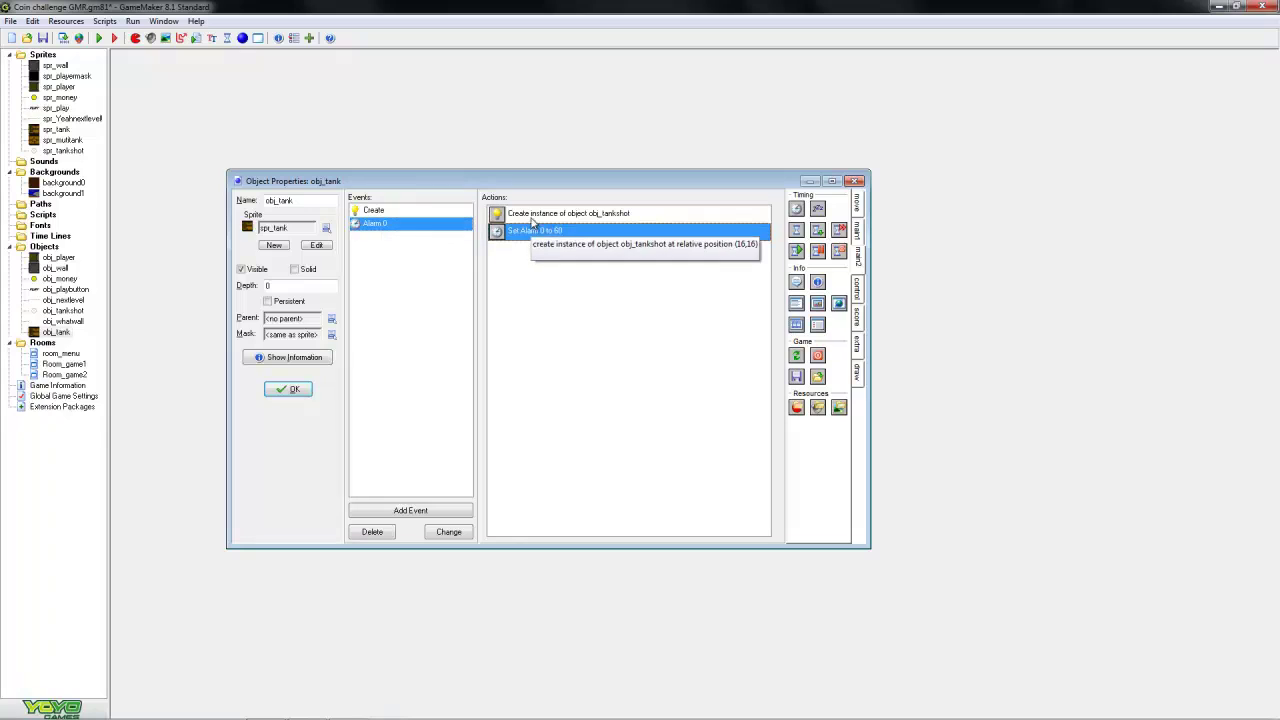
left_click(373, 210)
Close obj_tank, then give obj_tankshot a Create event with a fixed-direction Move Fixed action
left_click(281, 387)
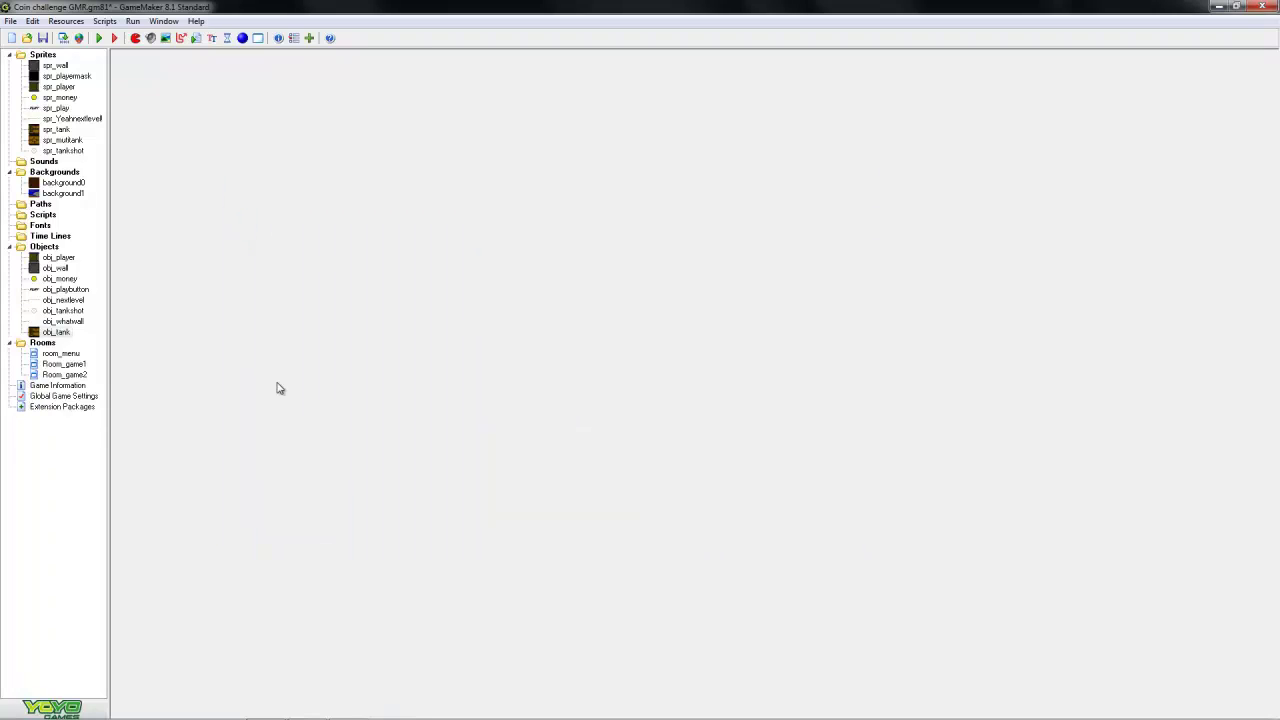
double_click(63, 310)
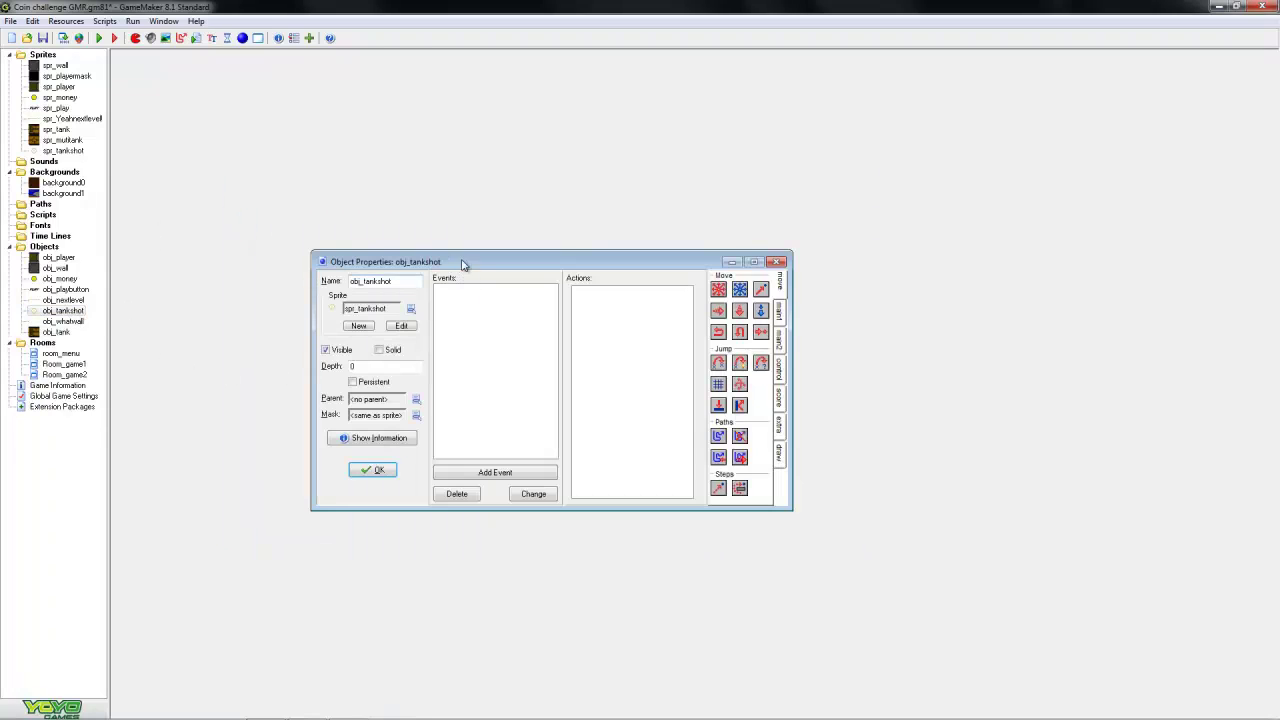
left_click_drag(468, 262, 600, 208)
left_click_drag(752, 456, 818, 516)
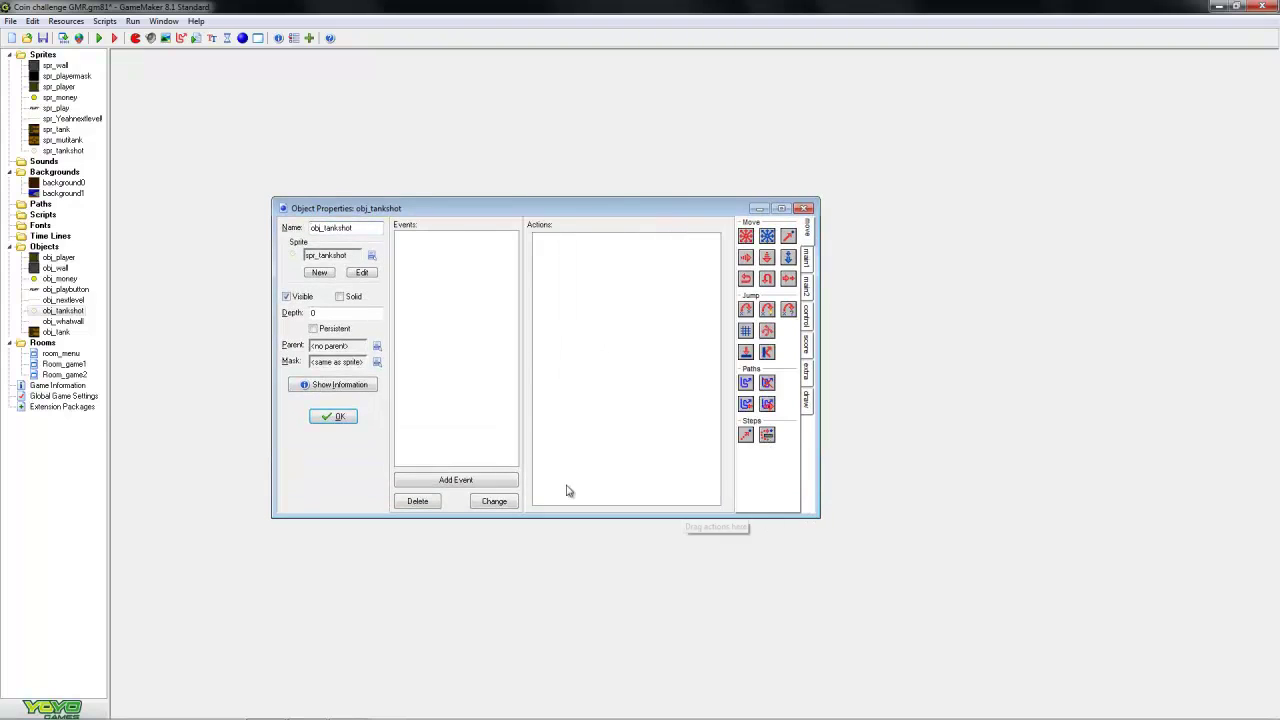
left_click(455, 480)
left_click(593, 300)
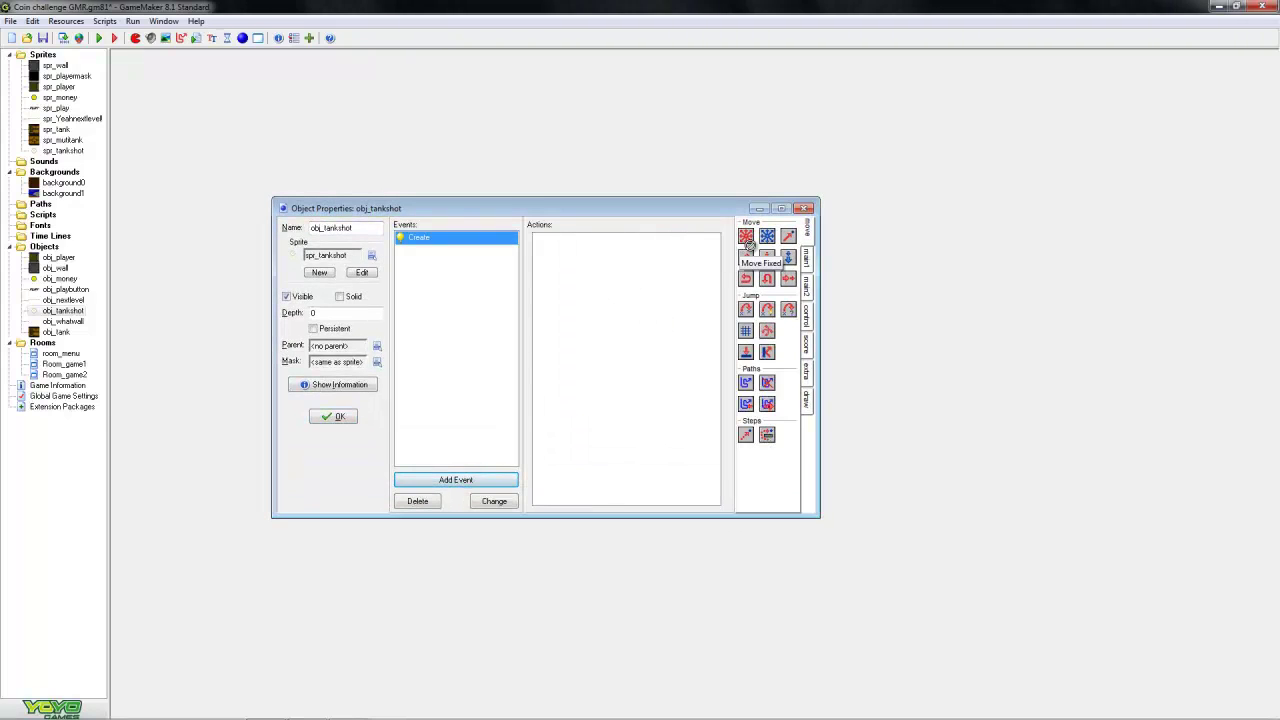
left_click_drag(746, 236, 620, 320)
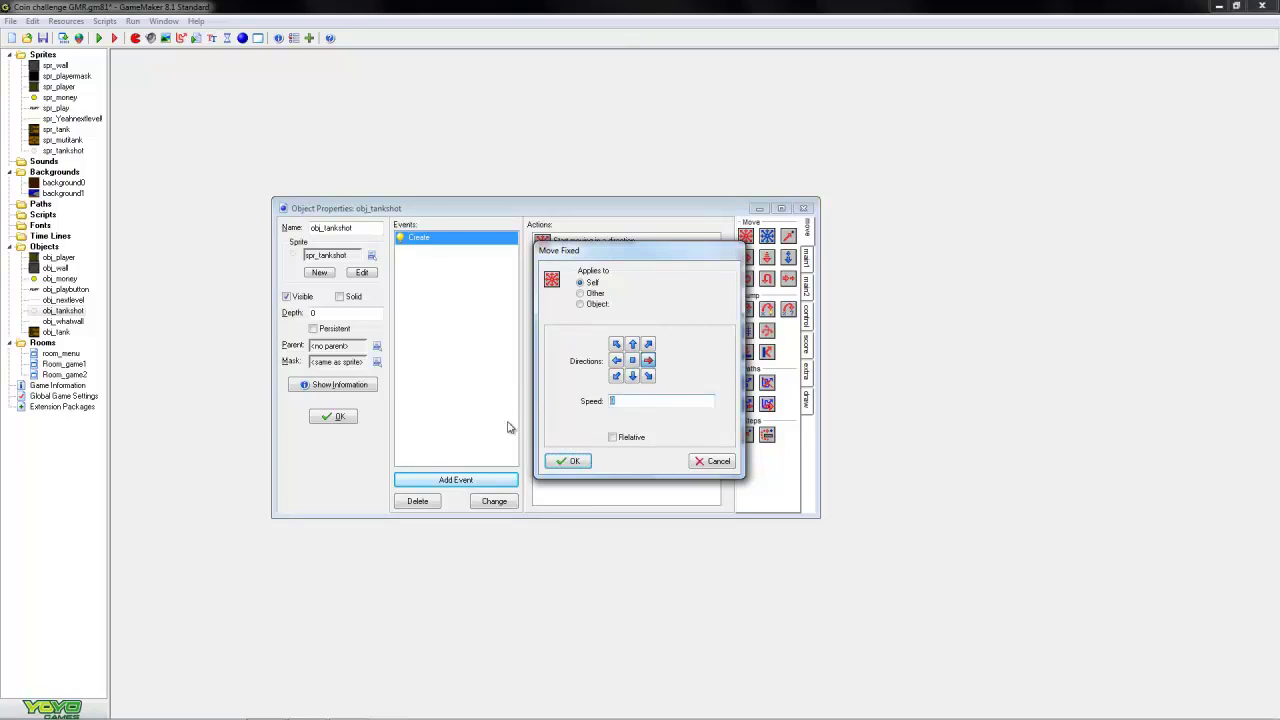
left_click(568, 461)
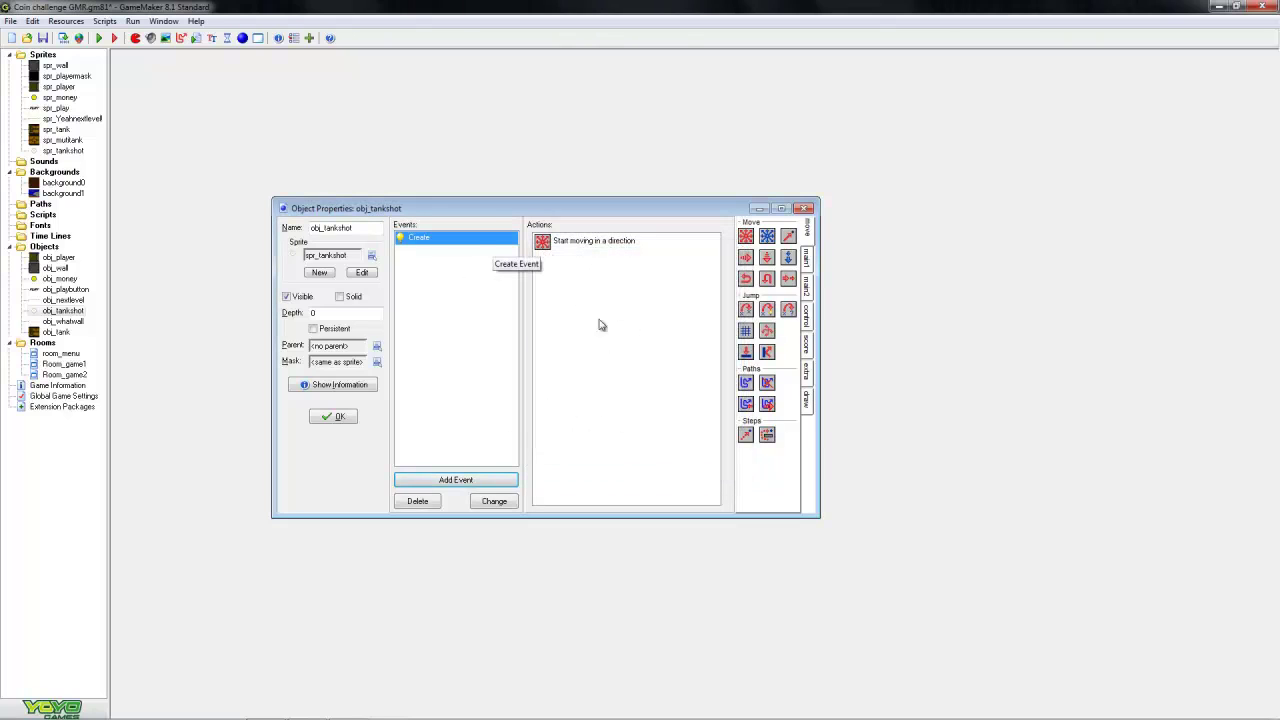
Add an obj_player collision event to obj_tankshot
left_click(456, 480)
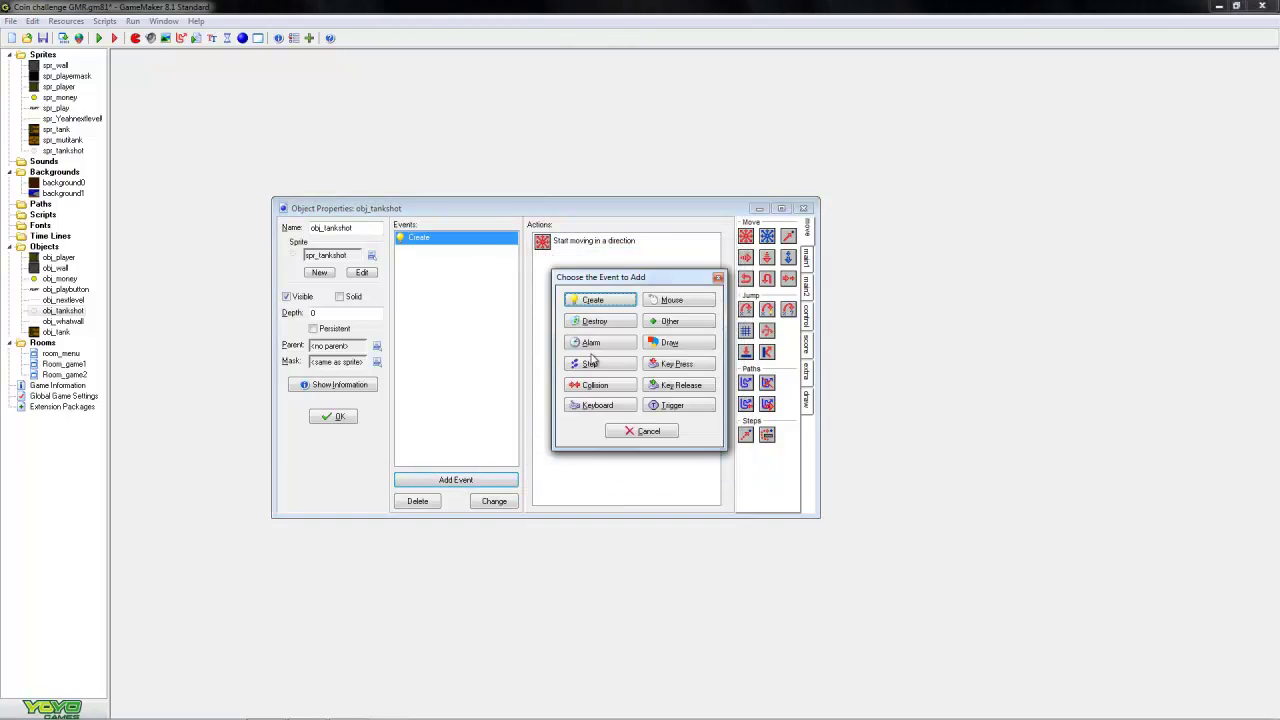
left_click(600, 385)
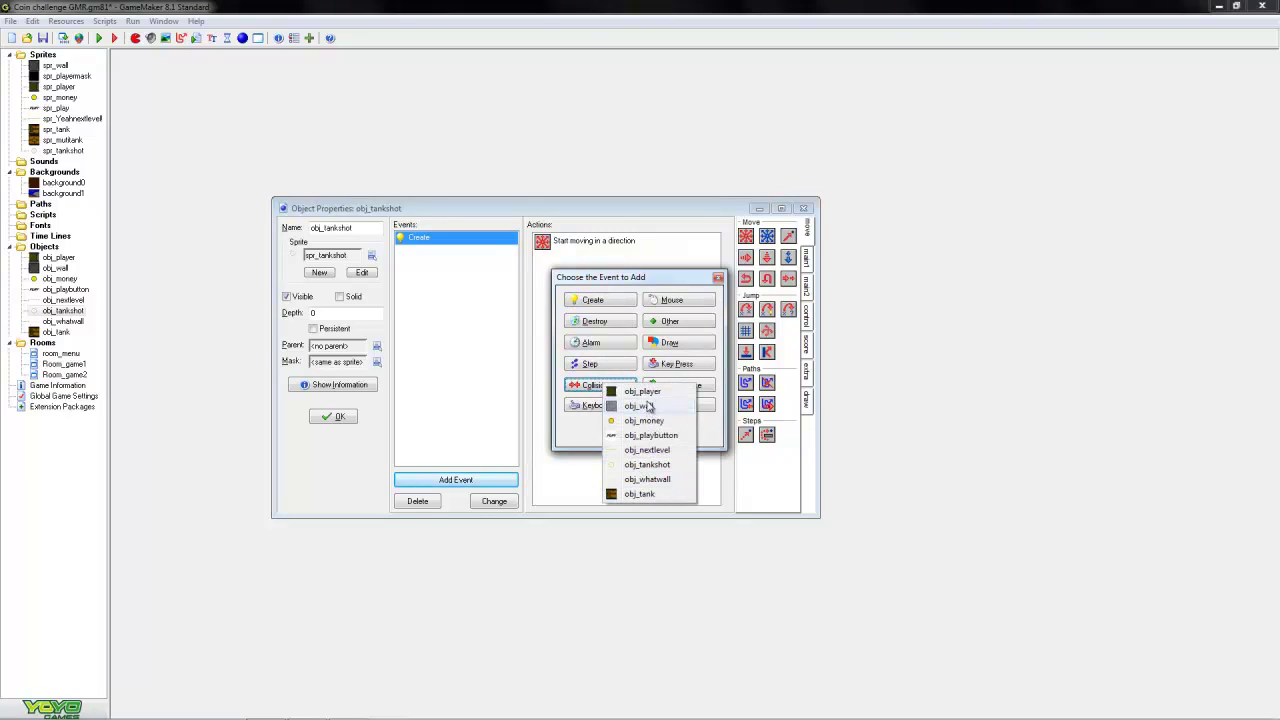
left_click(655, 393)
left_click(808, 265)
left_click(808, 295)
left_click(808, 330)
left_click(808, 372)
left_click(808, 395)
left_click(808, 372)
left_click(808, 262)
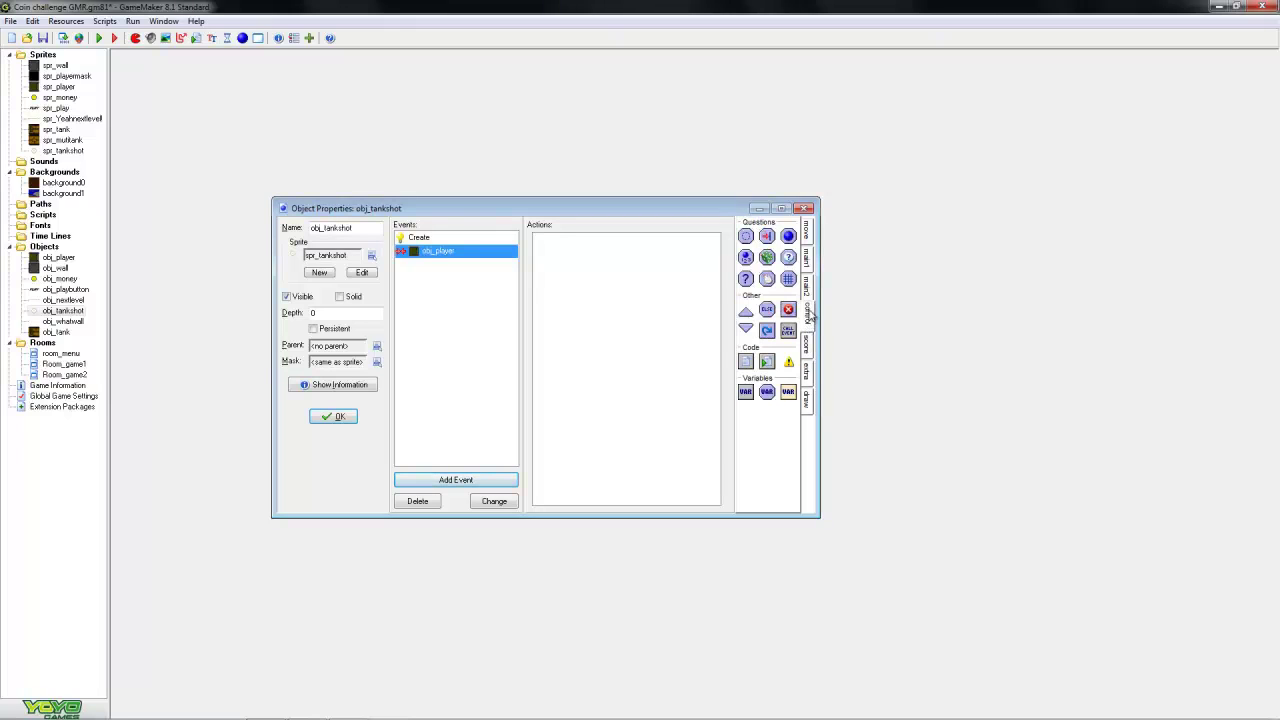
left_click(808, 292)
left_click(808, 268)
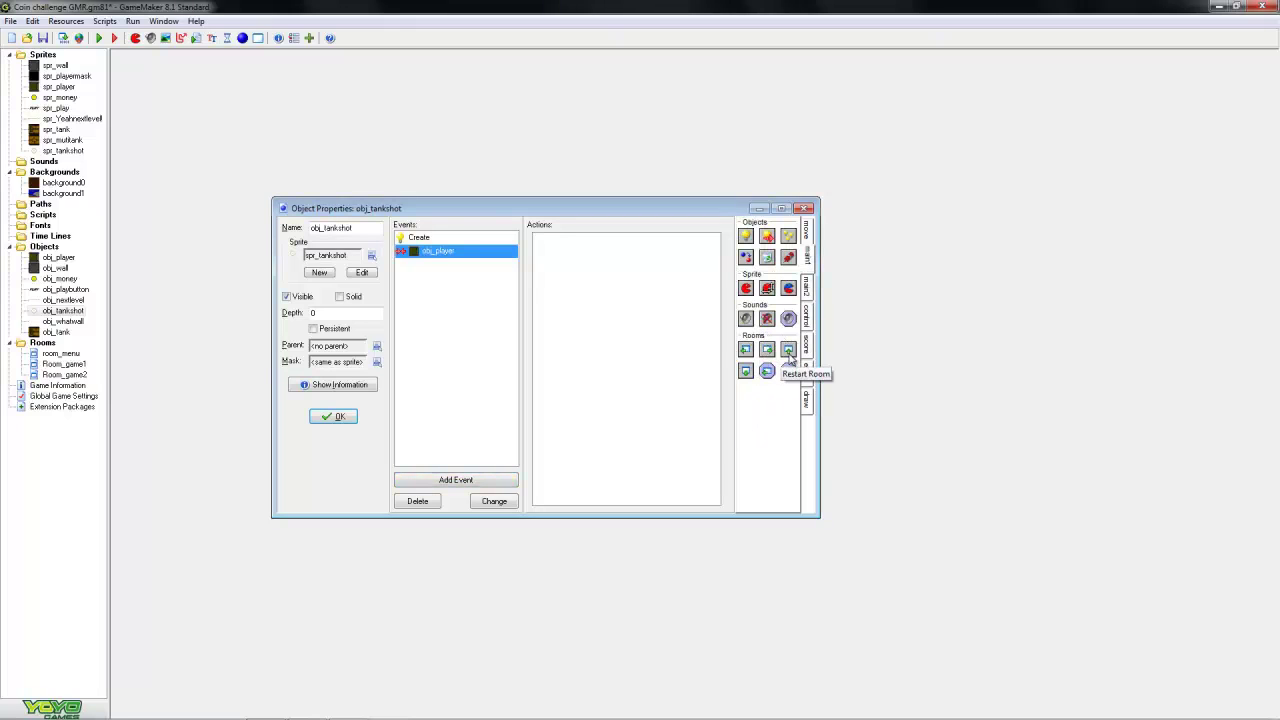
Give the collision a Restart Room action with the Fade out and in transition
left_click_drag(788, 349, 672, 360)
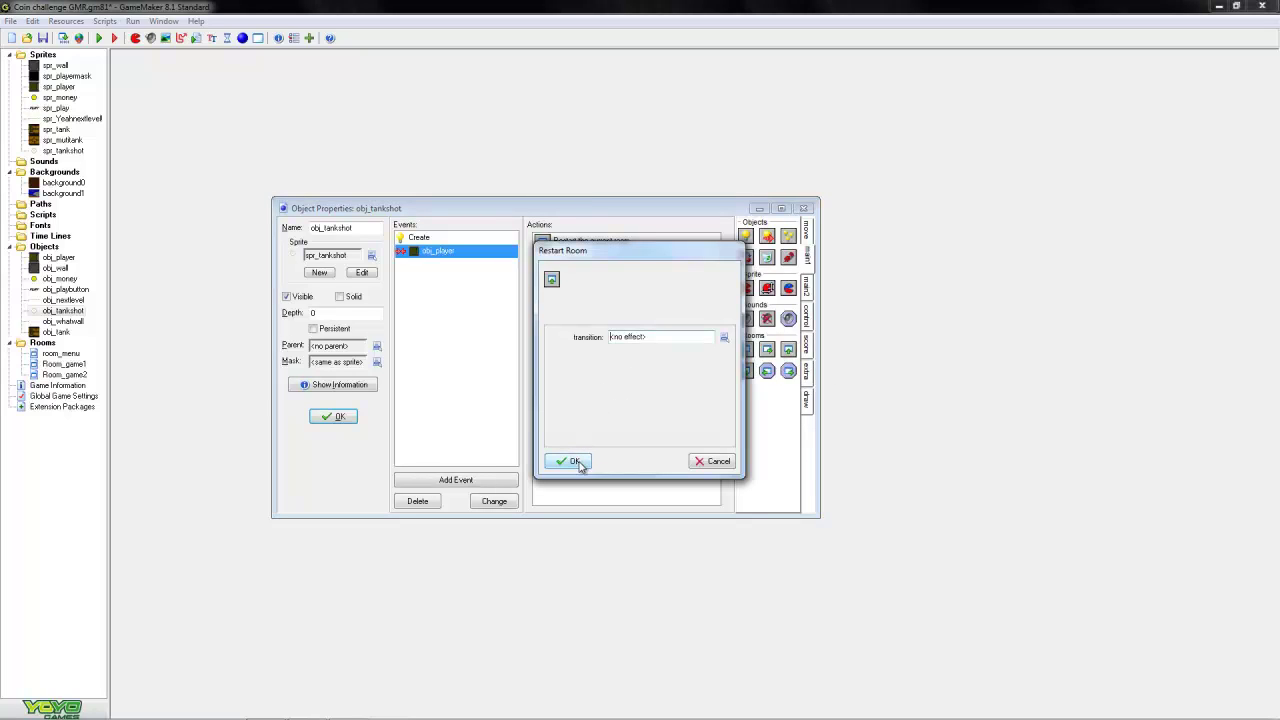
left_click(724, 337)
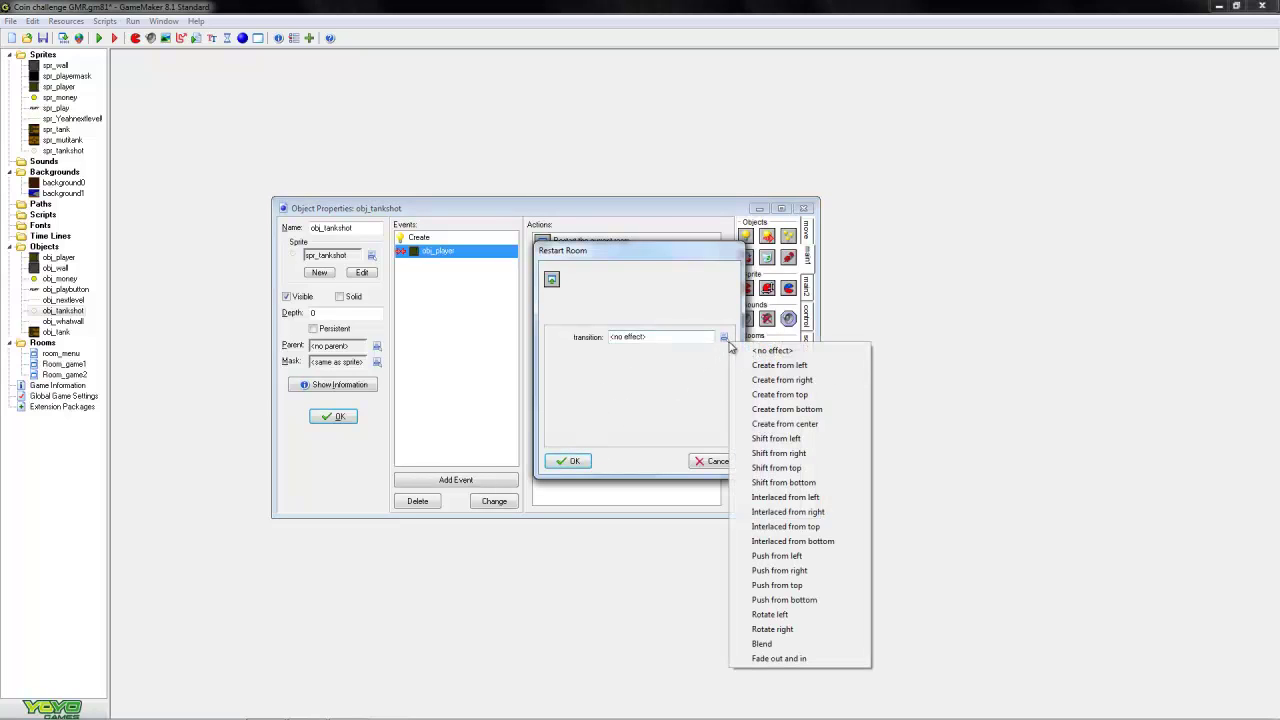
left_click(776, 658)
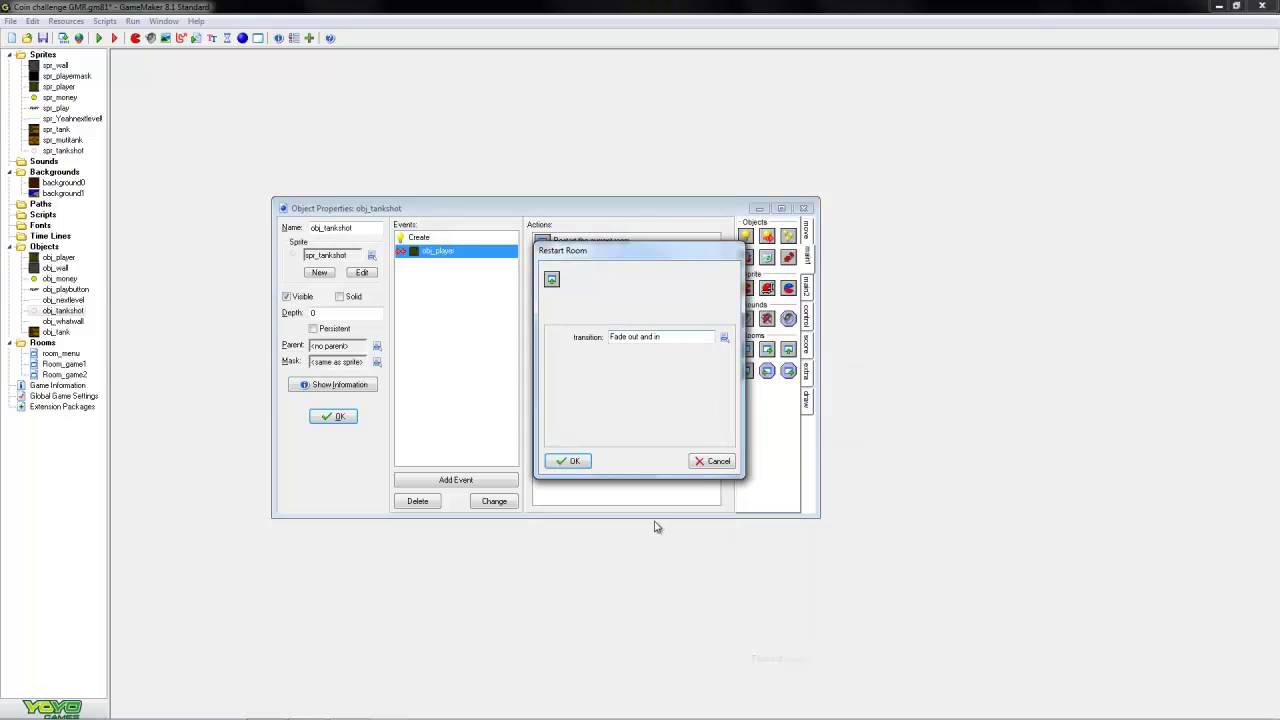
left_click(568, 461)
left_click(333, 416)
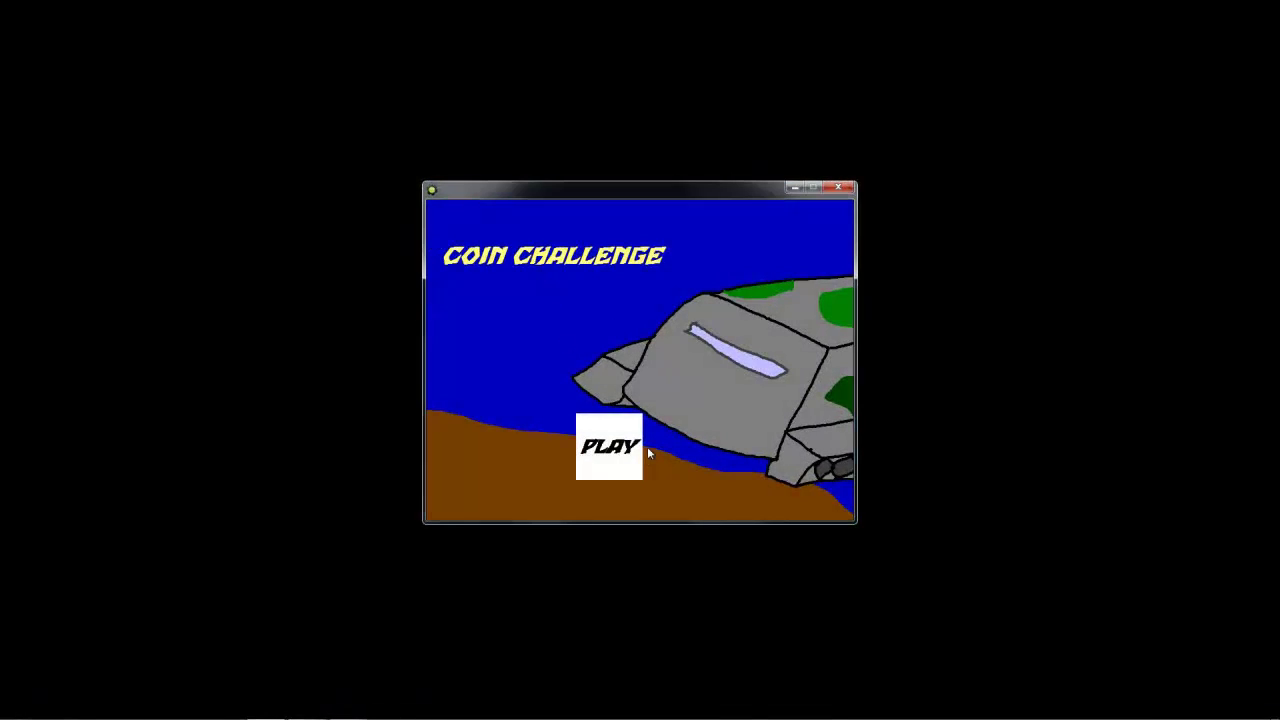
left_click(609, 446)
key("Down")
key("Down")
key("Right")
key("Right")
key("Down")
key("Right")
key("Right")
key("Down")
key("Up")
key("Down")
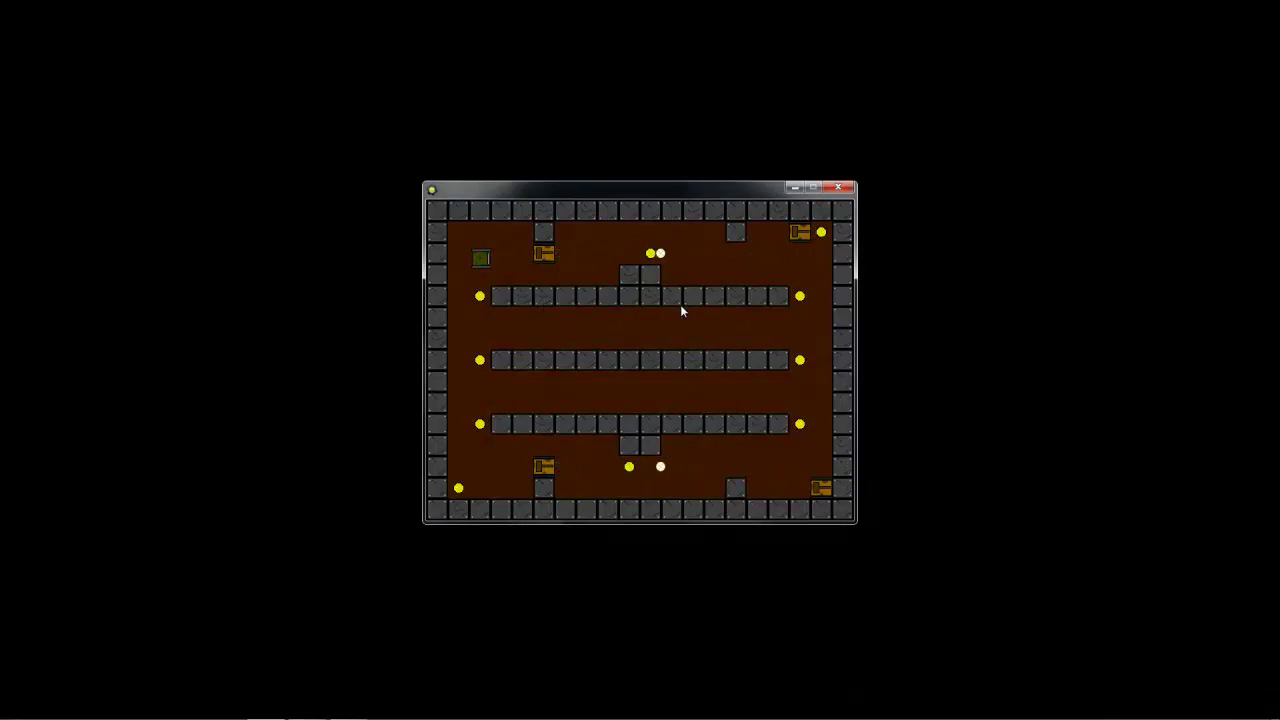
key("Down")
key("Up")
key("Down")
key("Up")
left_click(850, 187)
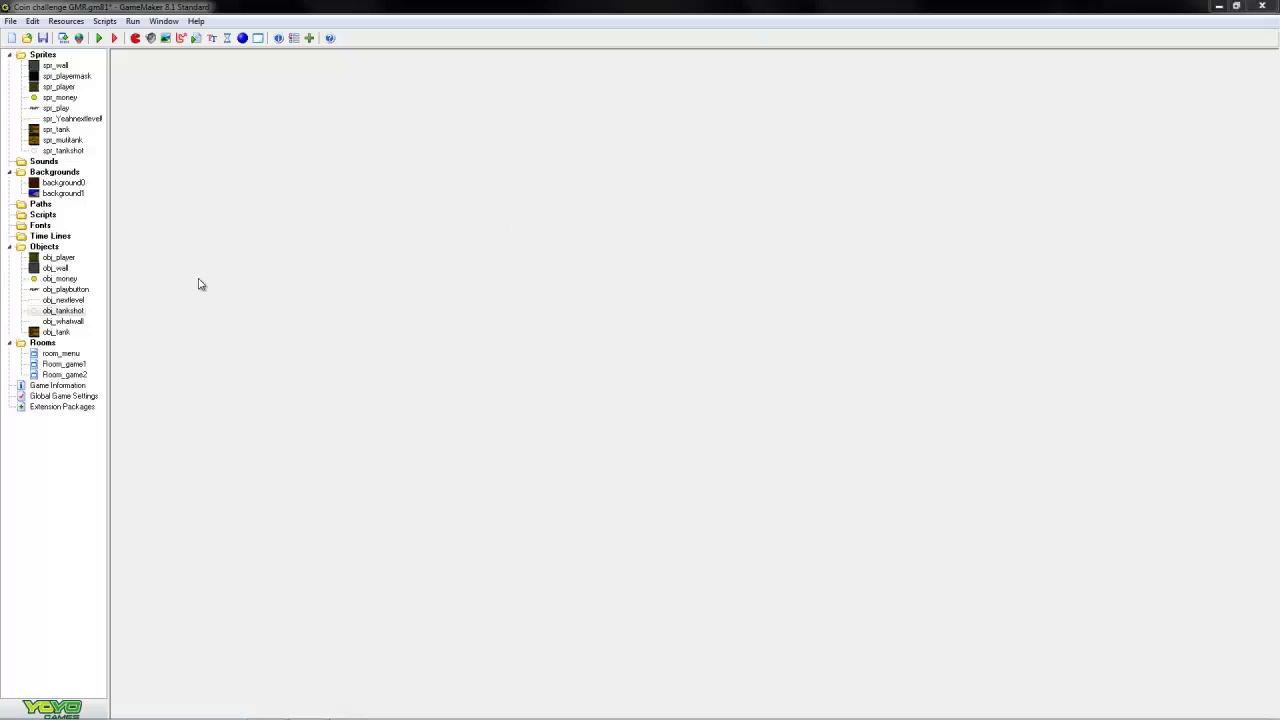
Reopen obj_tankshot and add an obj_wall collision event that destroys the shot
double_click(63, 310)
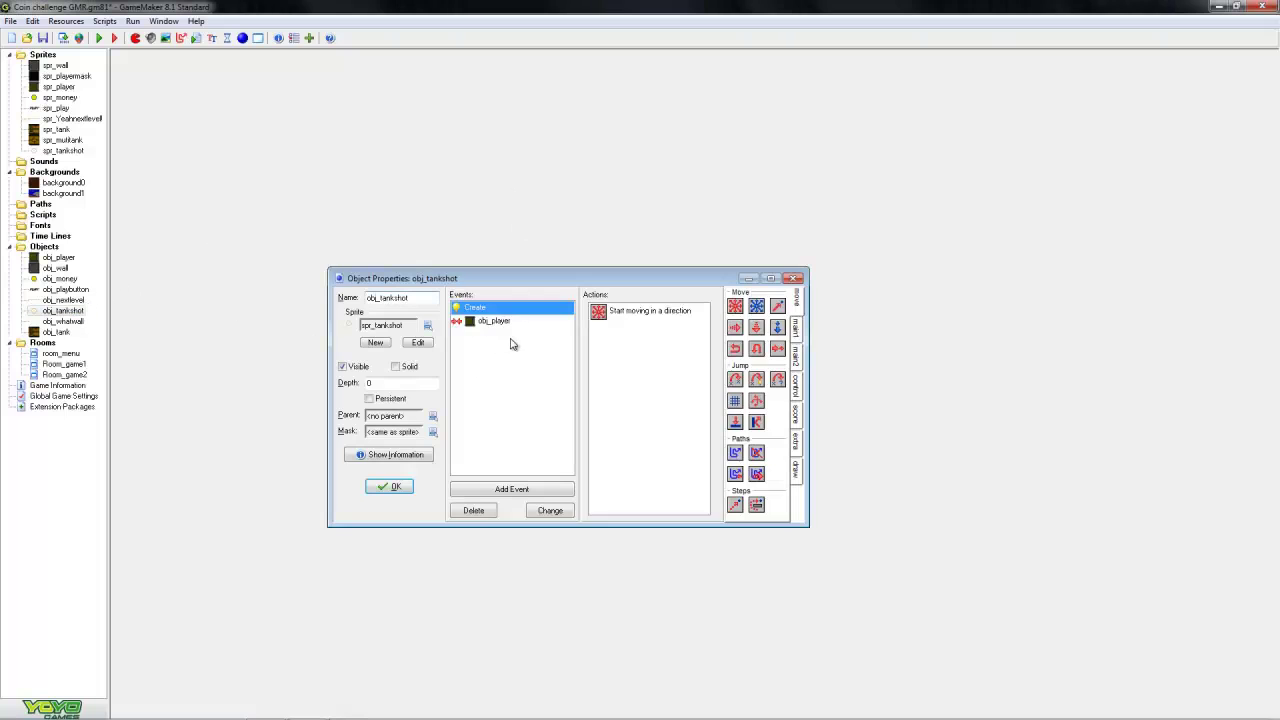
left_click(390, 487)
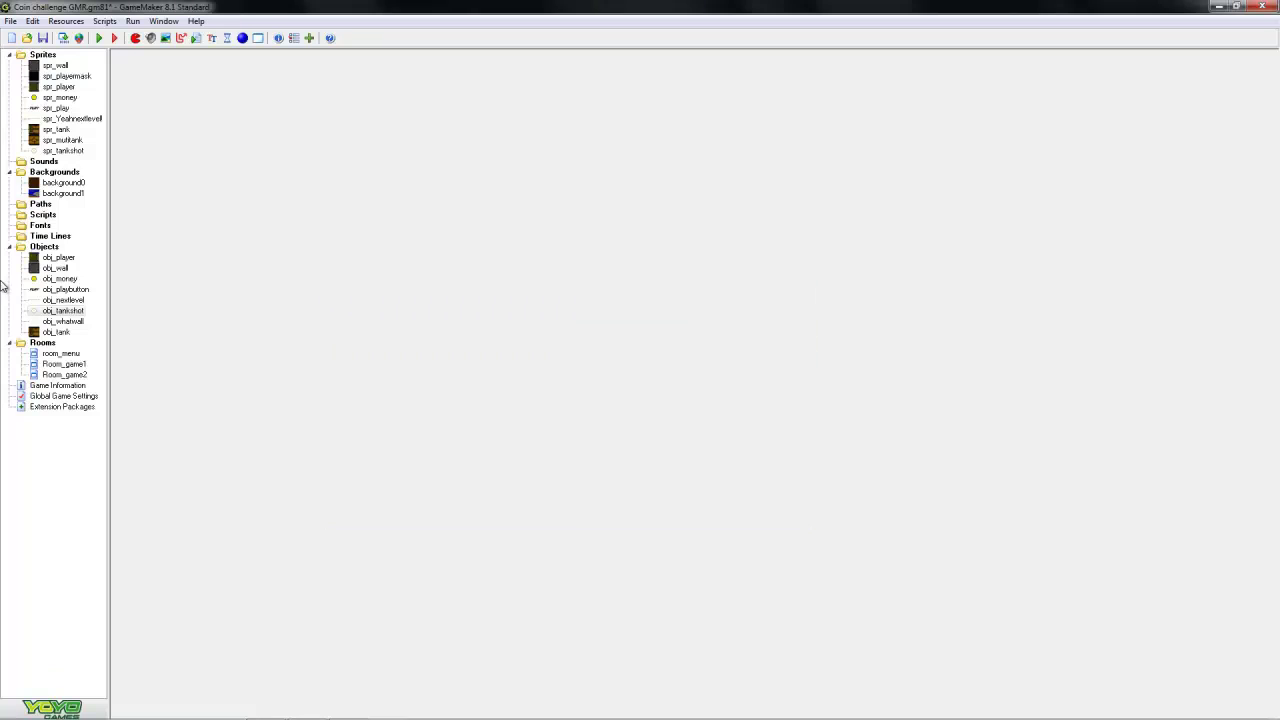
double_click(63, 311)
left_click_drag(592, 310, 658, 374)
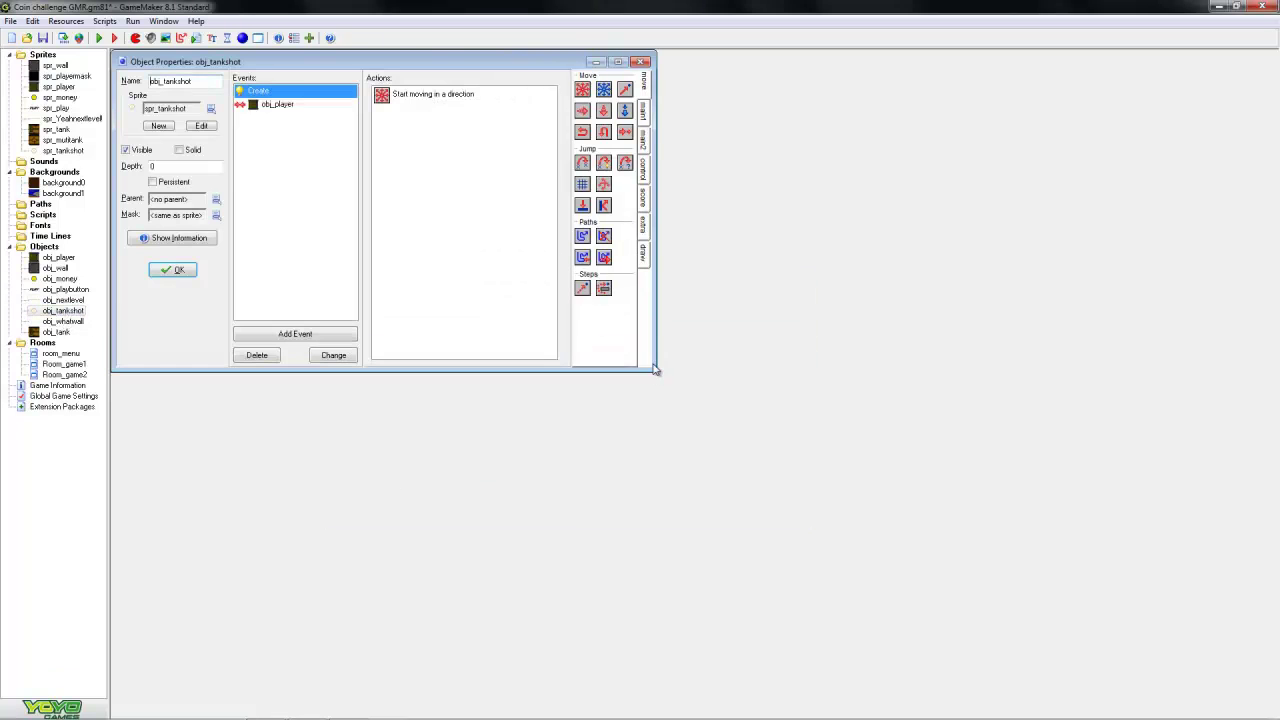
left_click_drag(428, 61, 616, 222)
left_click(830, 275)
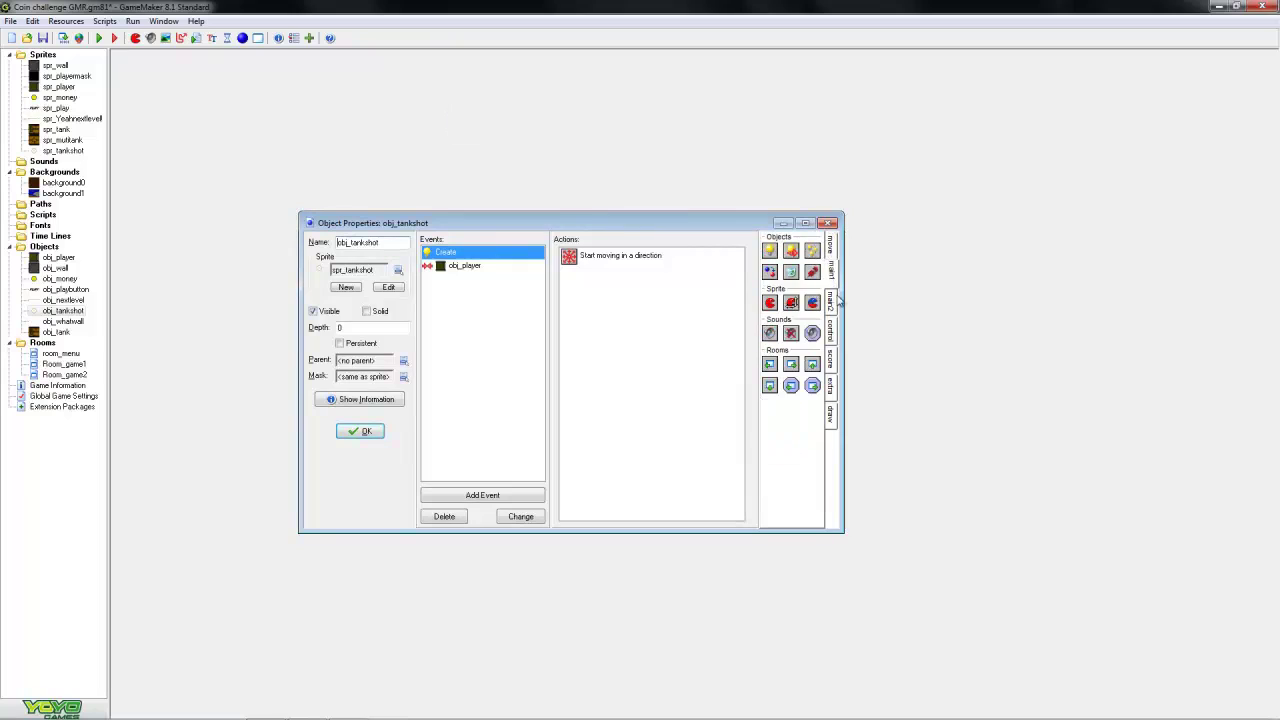
left_click(482, 495)
left_click(596, 390)
left_click(640, 410)
left_click_drag(790, 272, 650, 300)
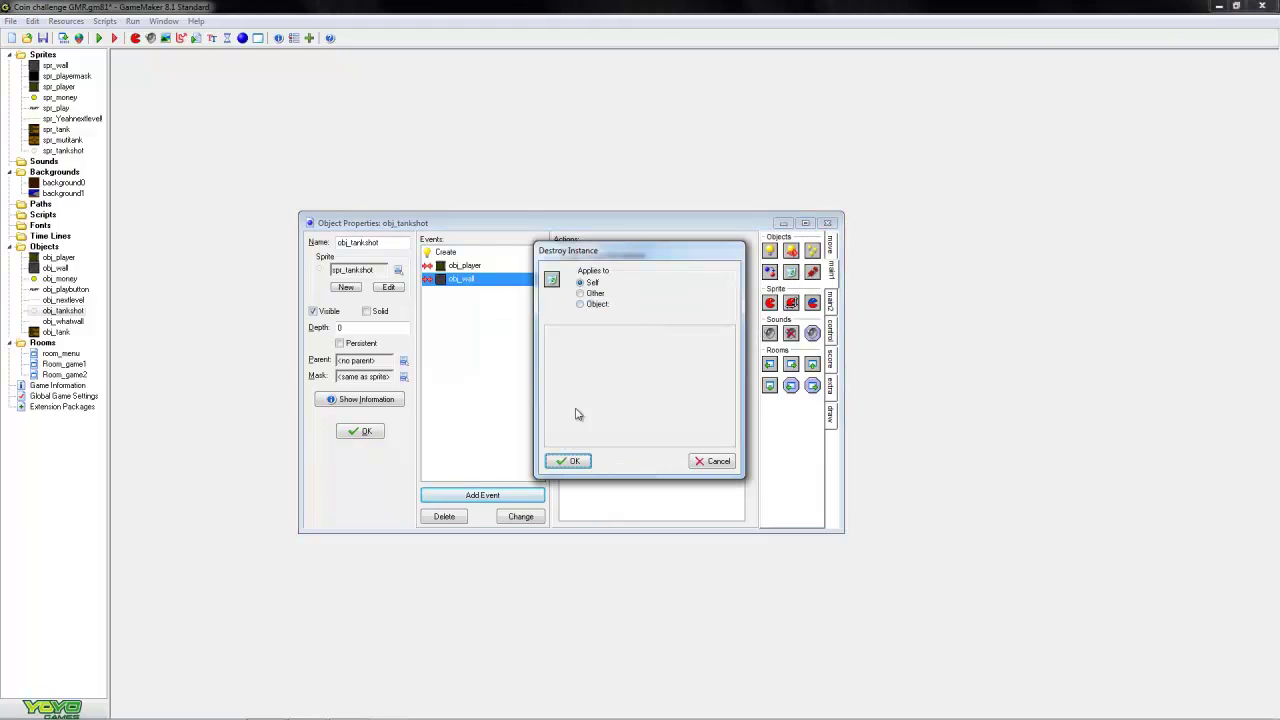
left_click(570, 456)
Add an Outside Room event that destroys the shot, and close obj_tankshot
left_click(482, 495)
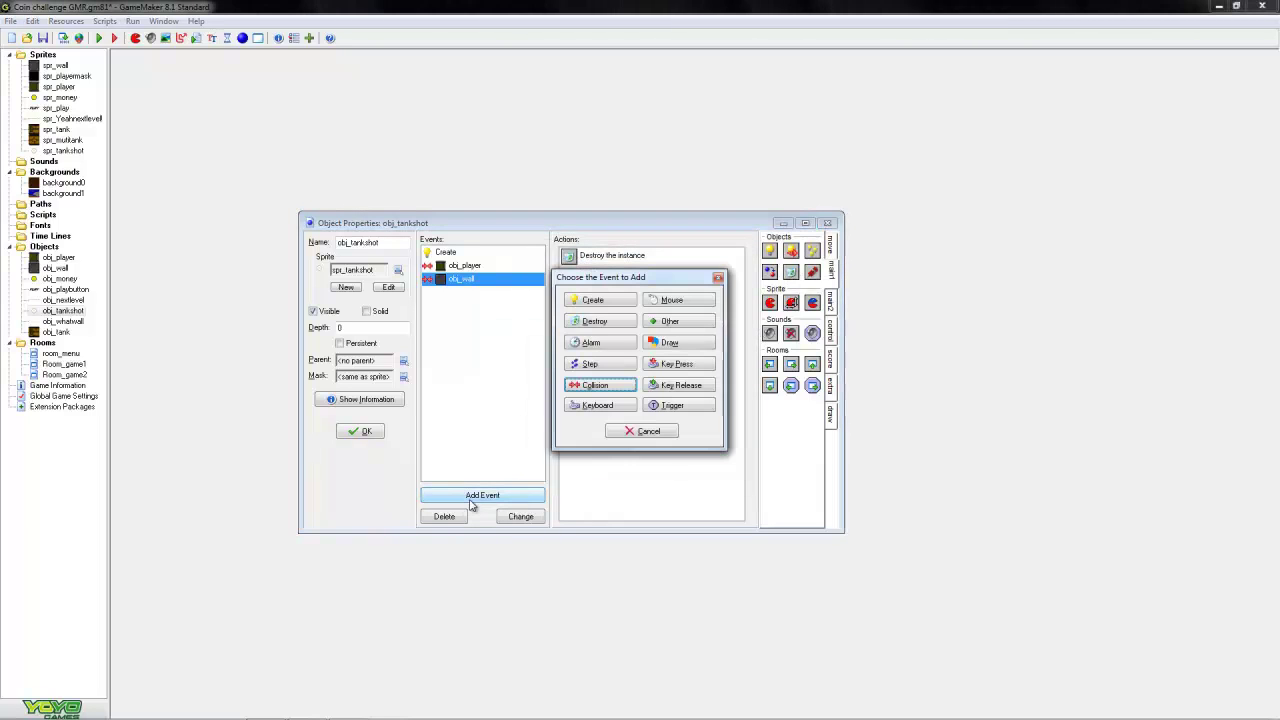
left_click(670, 321)
left_click(718, 330)
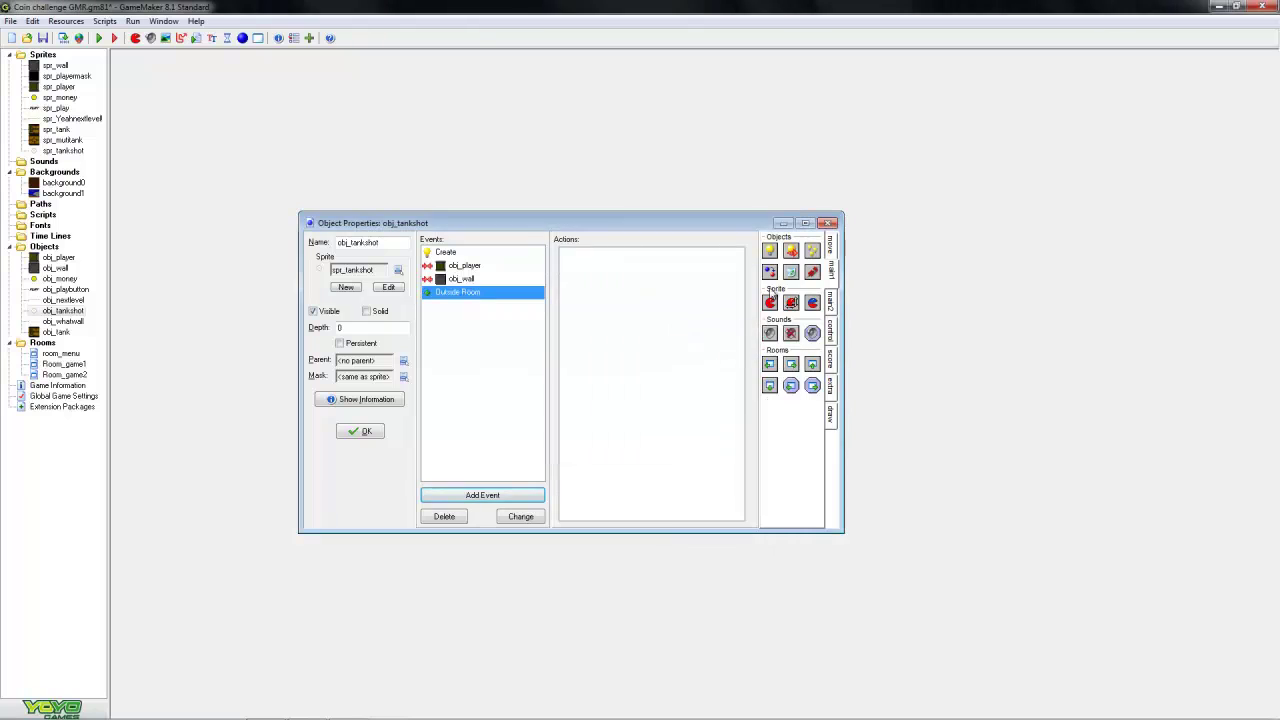
left_click_drag(783, 280, 610, 358)
left_click(568, 461)
left_click(360, 431)
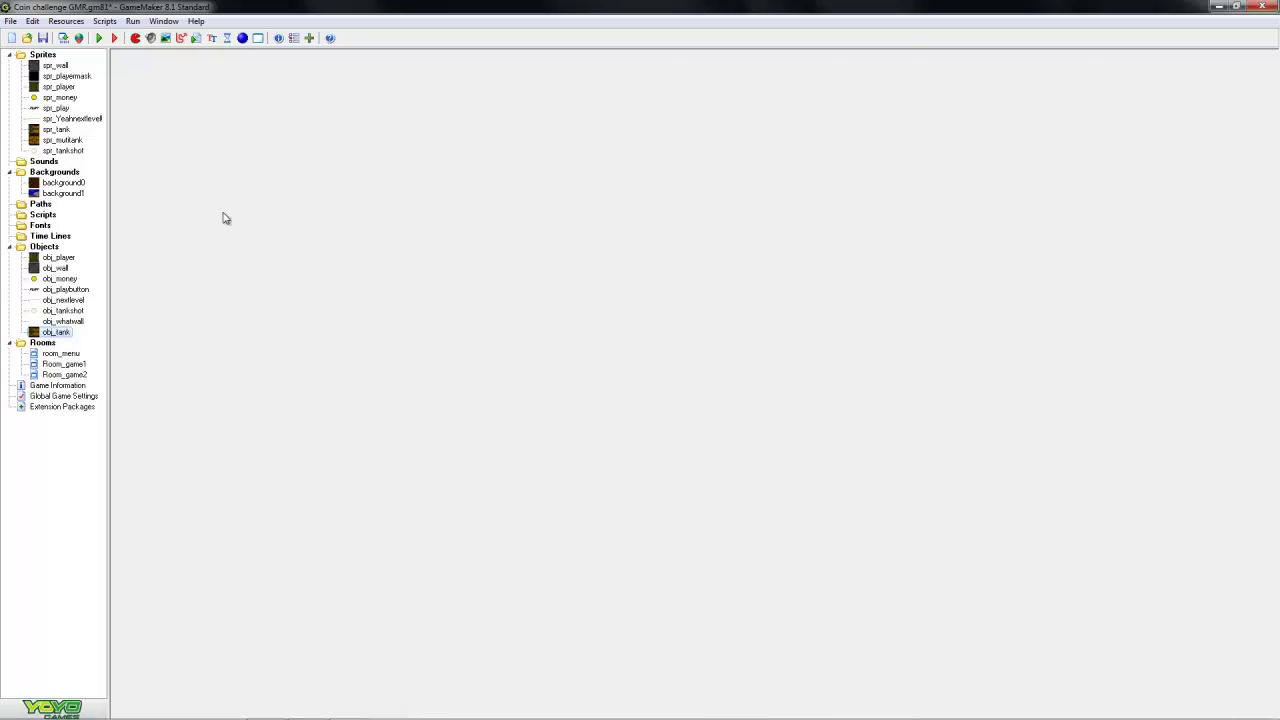
Delete Room_game1's upper tank, place a new obj_tank further right on the top corridor, and save
double_click(64, 364)
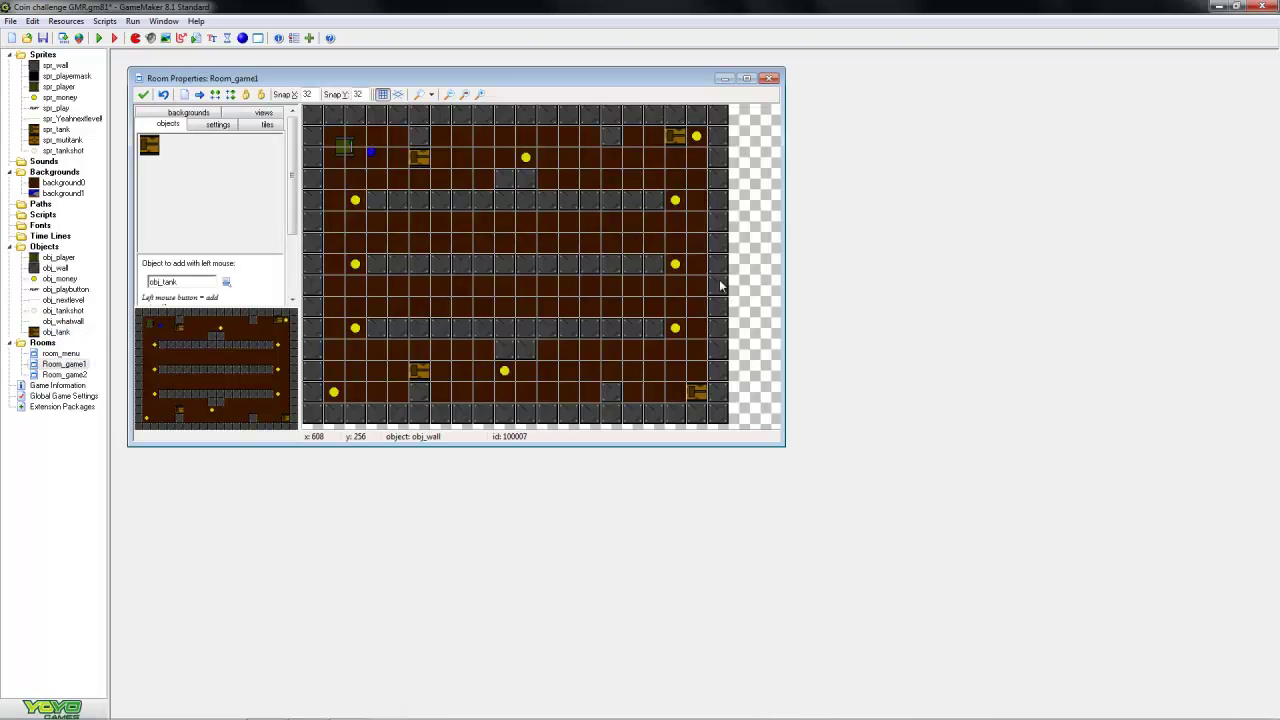
left_click_drag(783, 447, 940, 567)
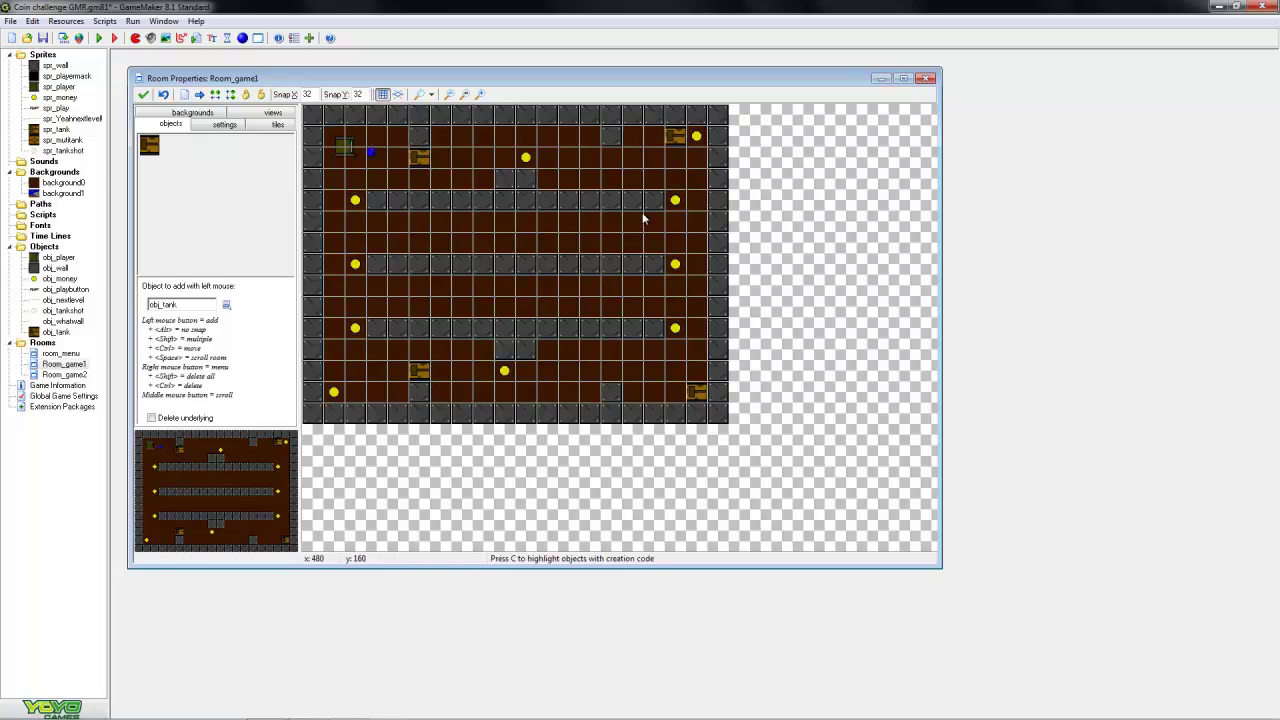
right_click(412, 152)
left_click(440, 163)
left_click(226, 304)
left_click(215, 320)
left_click_drag(672, 226, 610, 224)
left_click_drag(632, 158, 631, 162)
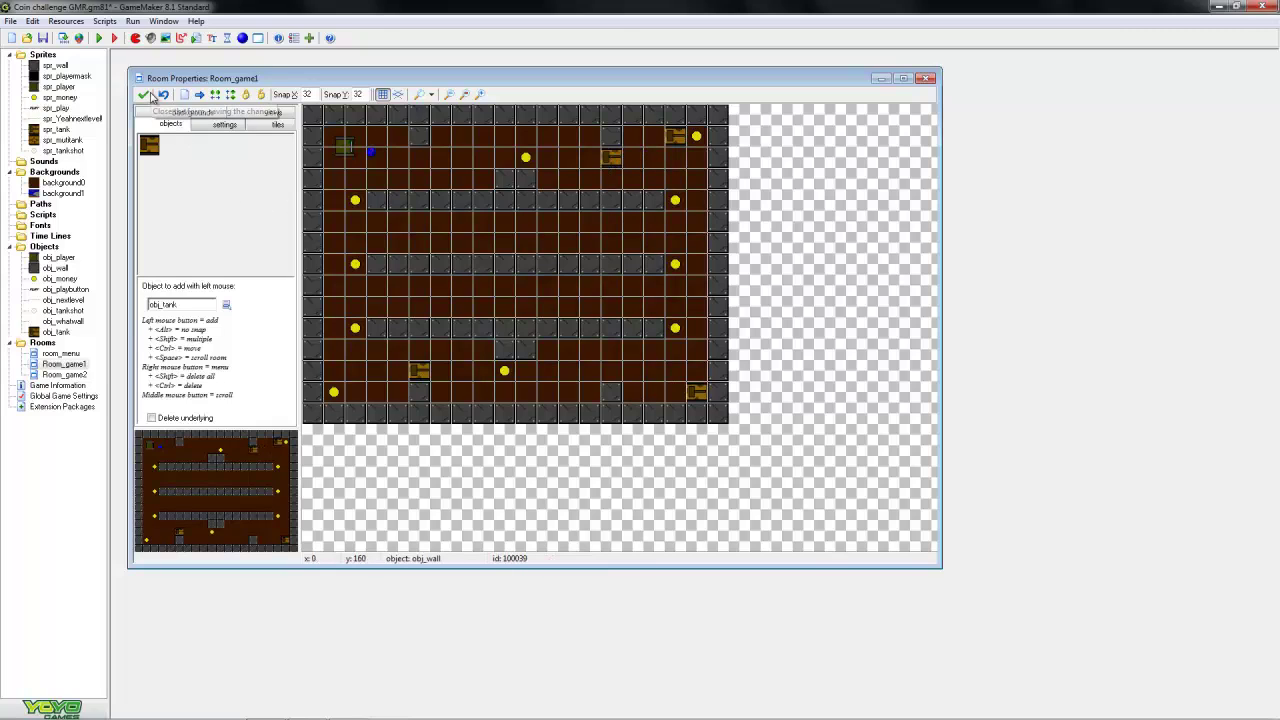
left_click(143, 94)
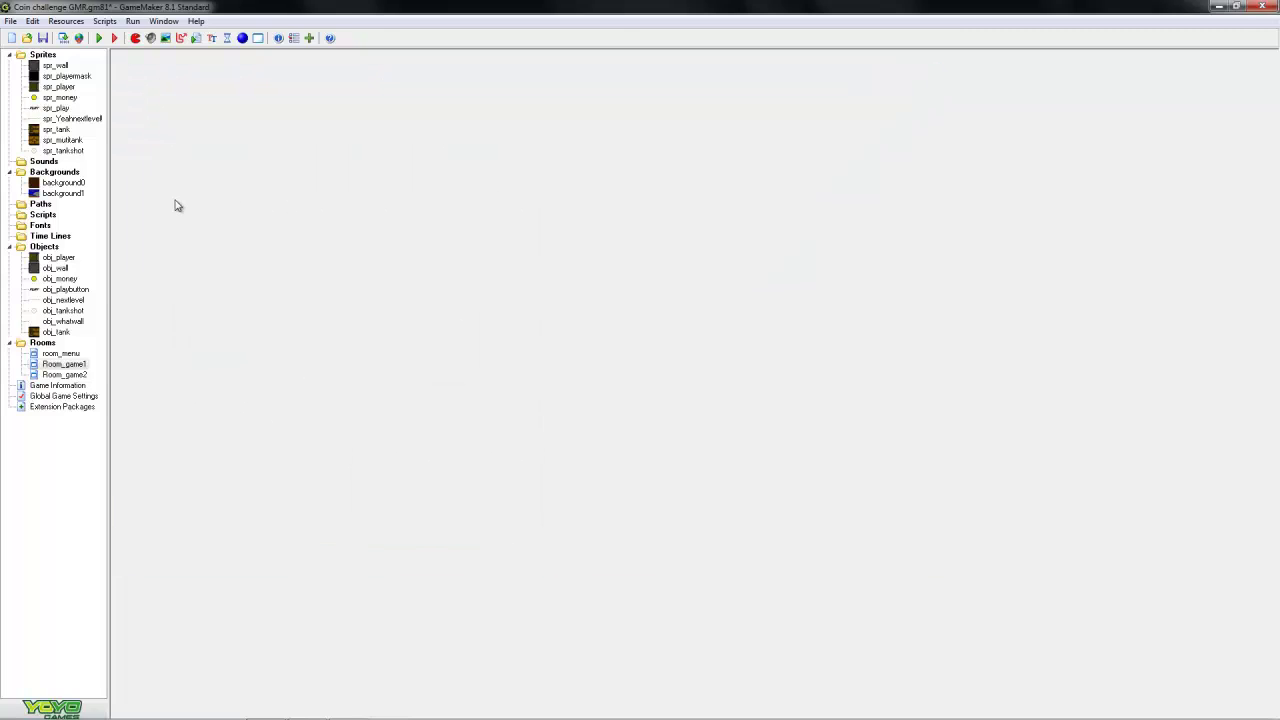
Open obj_tankshot's properties in a larger, repositioned window and review its events
double_click(65, 310)
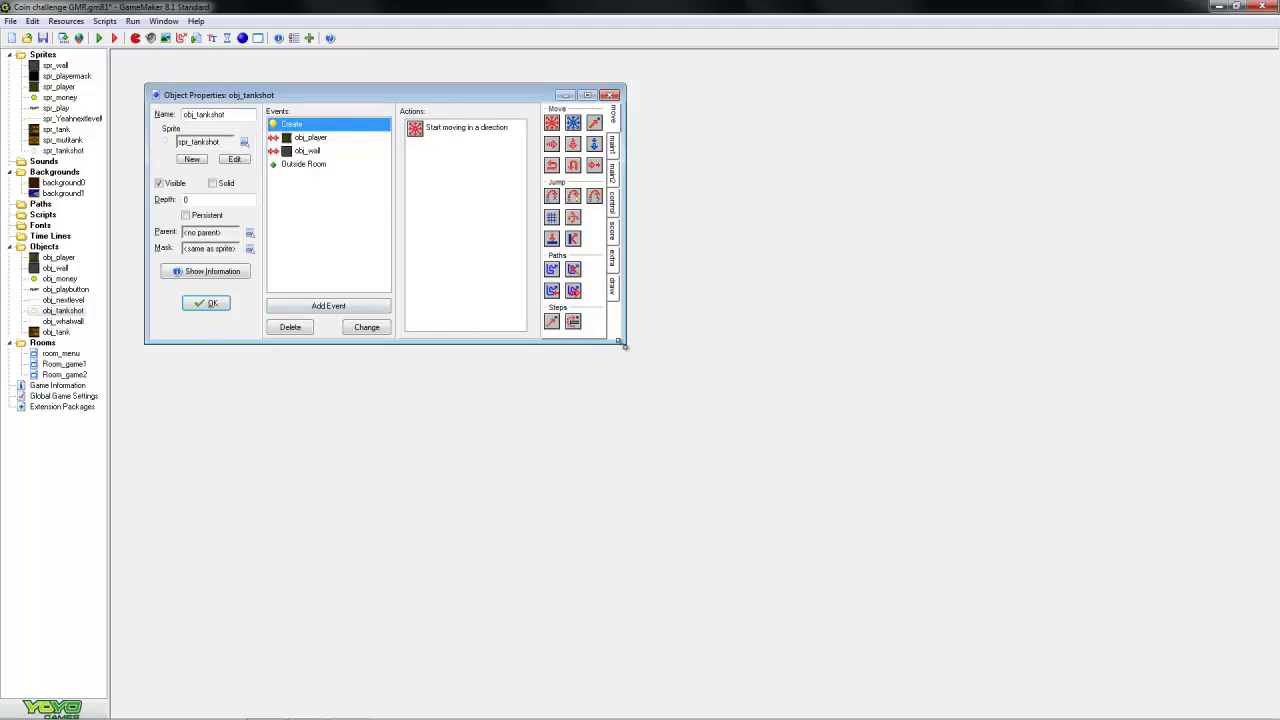
left_click_drag(630, 355, 830, 508)
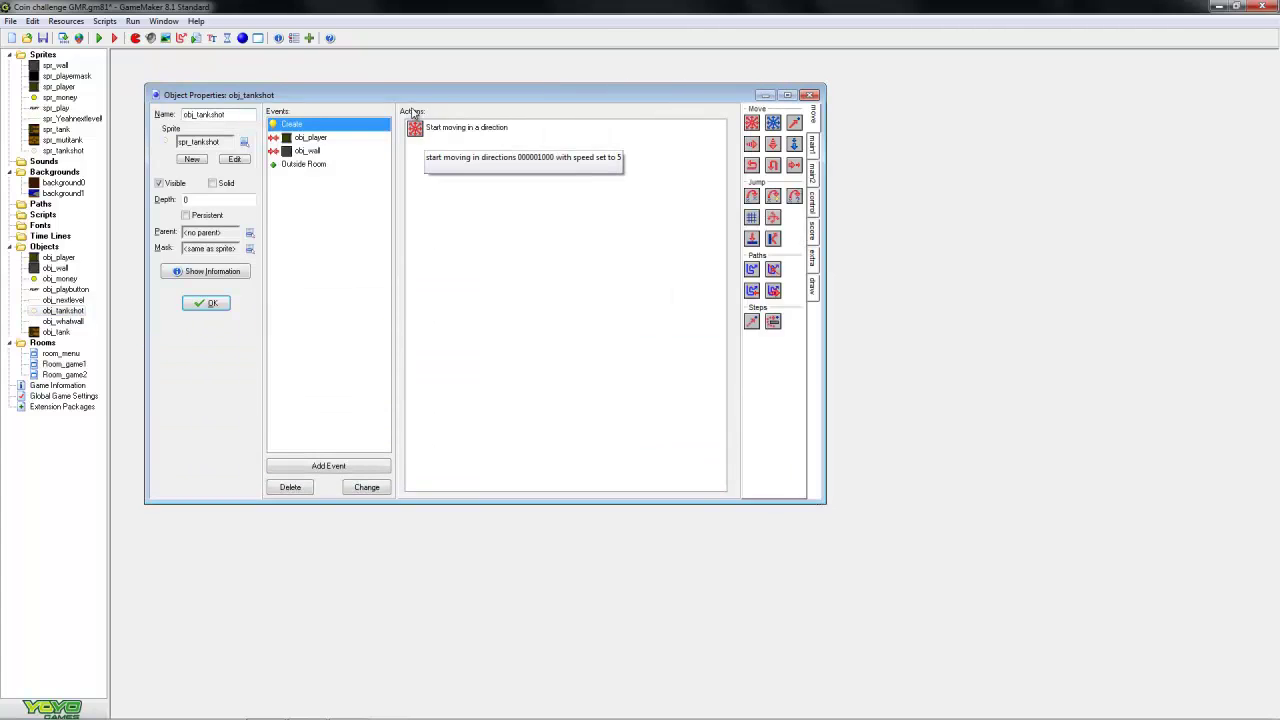
left_click_drag(420, 100, 500, 150)
left_click(385, 218)
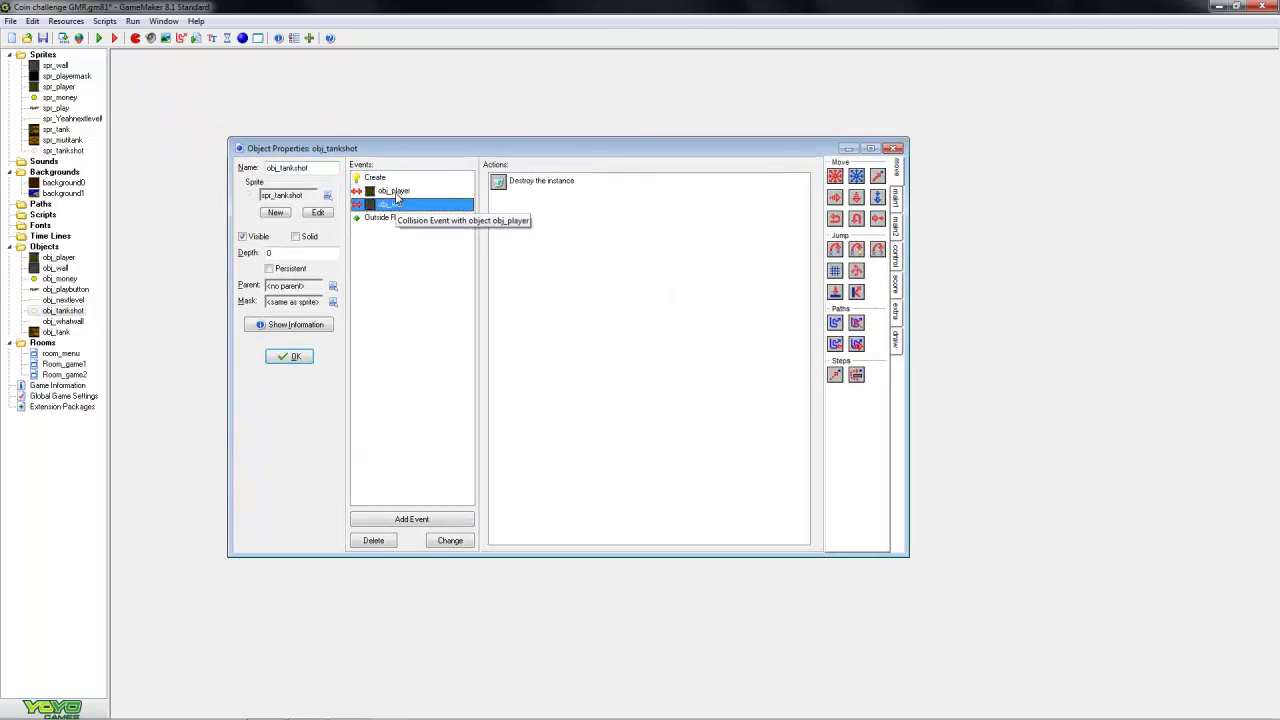
left_click(392, 191)
Delete the 'Start moving in a direction' action from the Create event
left_click(375, 177)
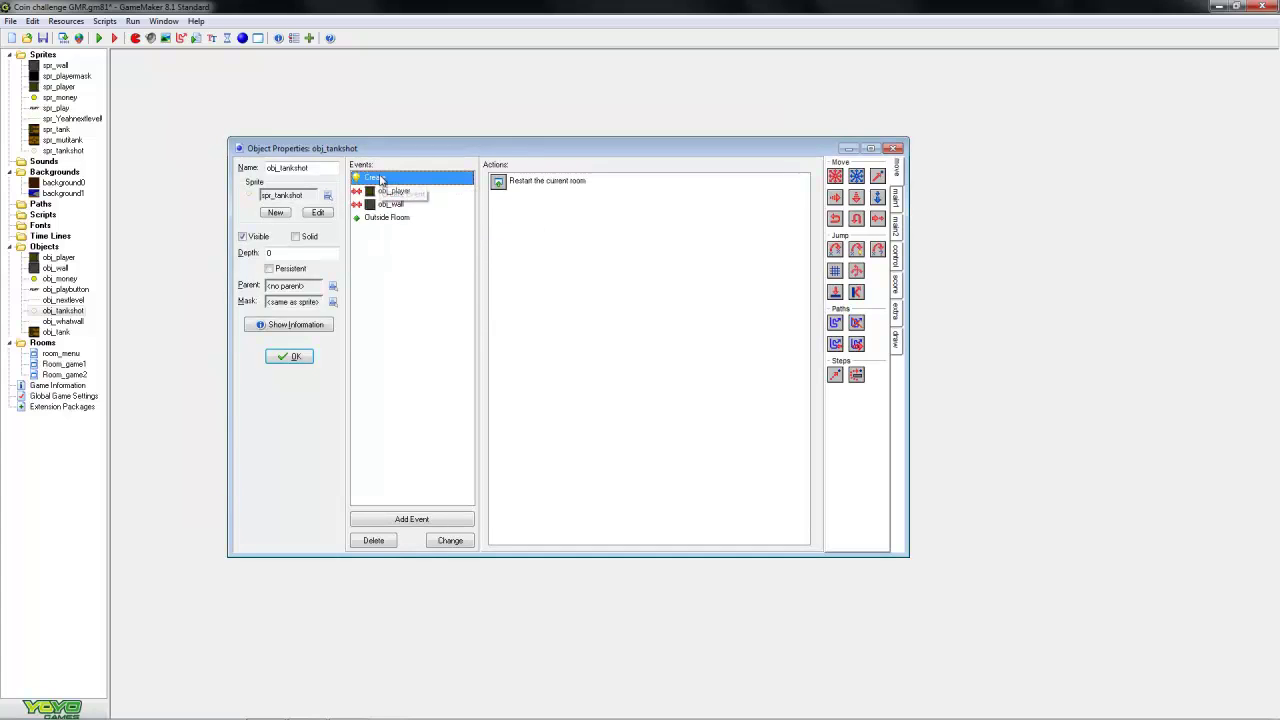
double_click(550, 181)
left_click(573, 460)
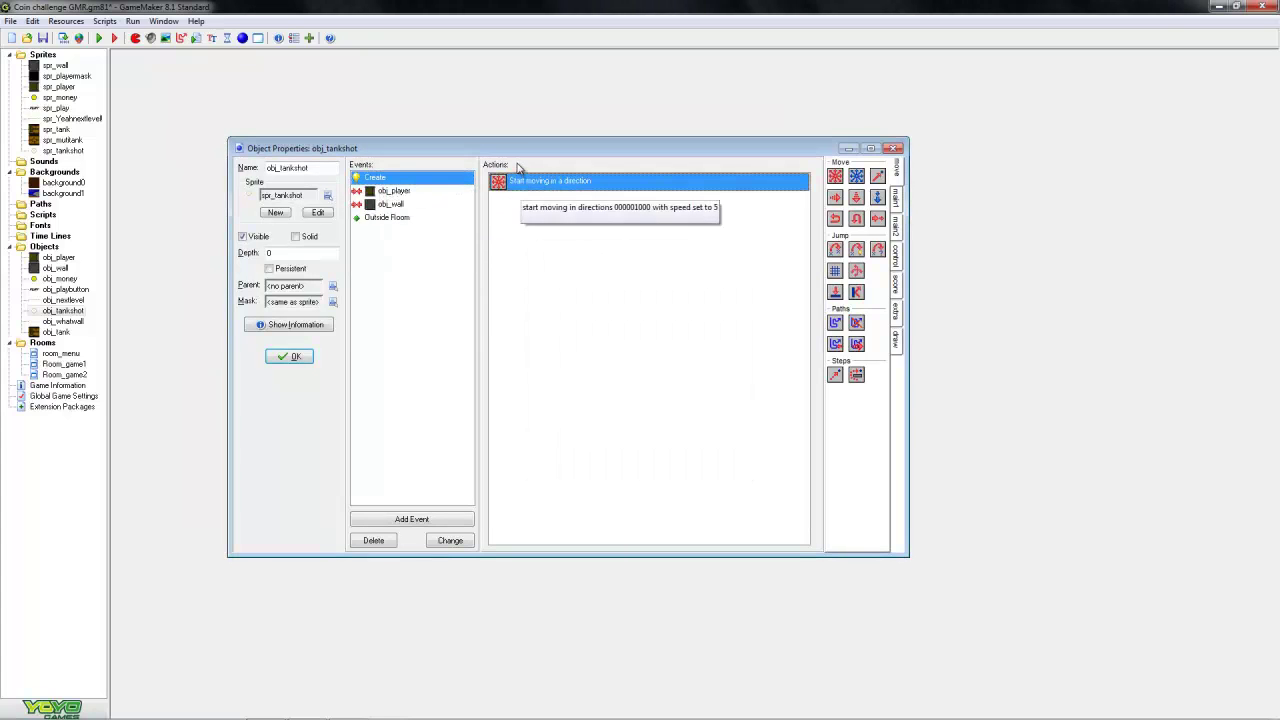
double_click(550, 181)
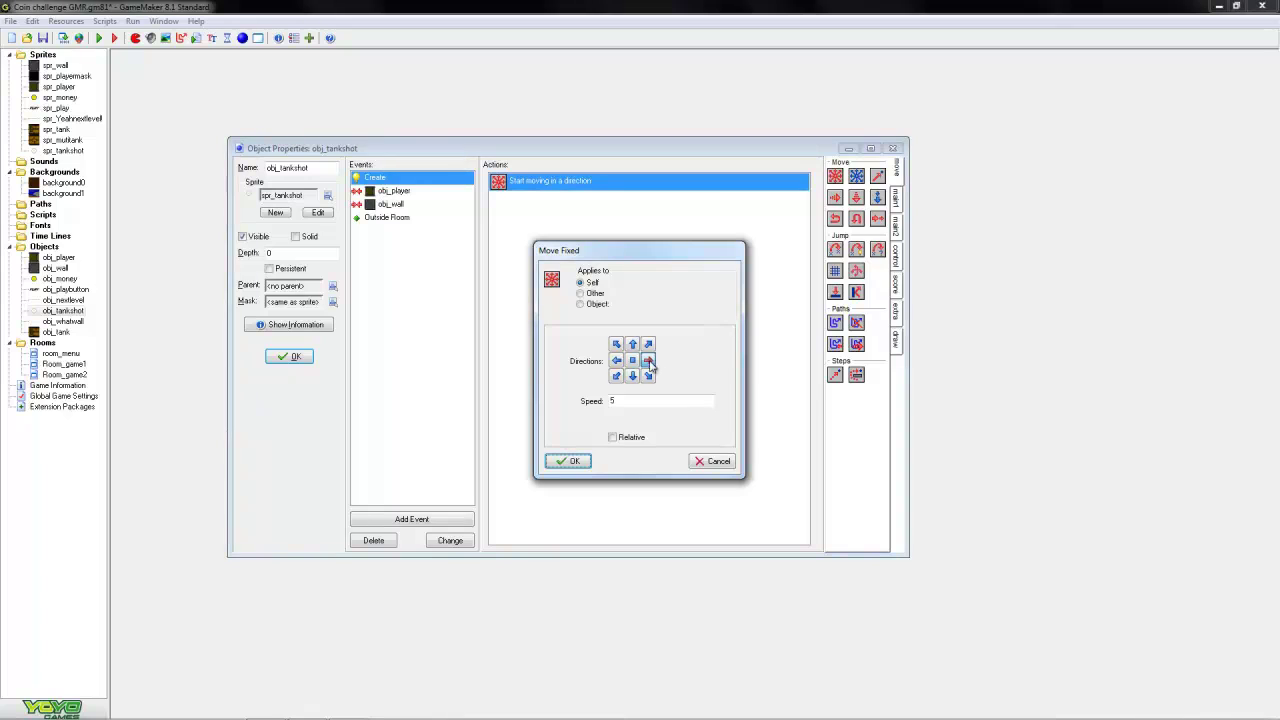
left_click(568, 461)
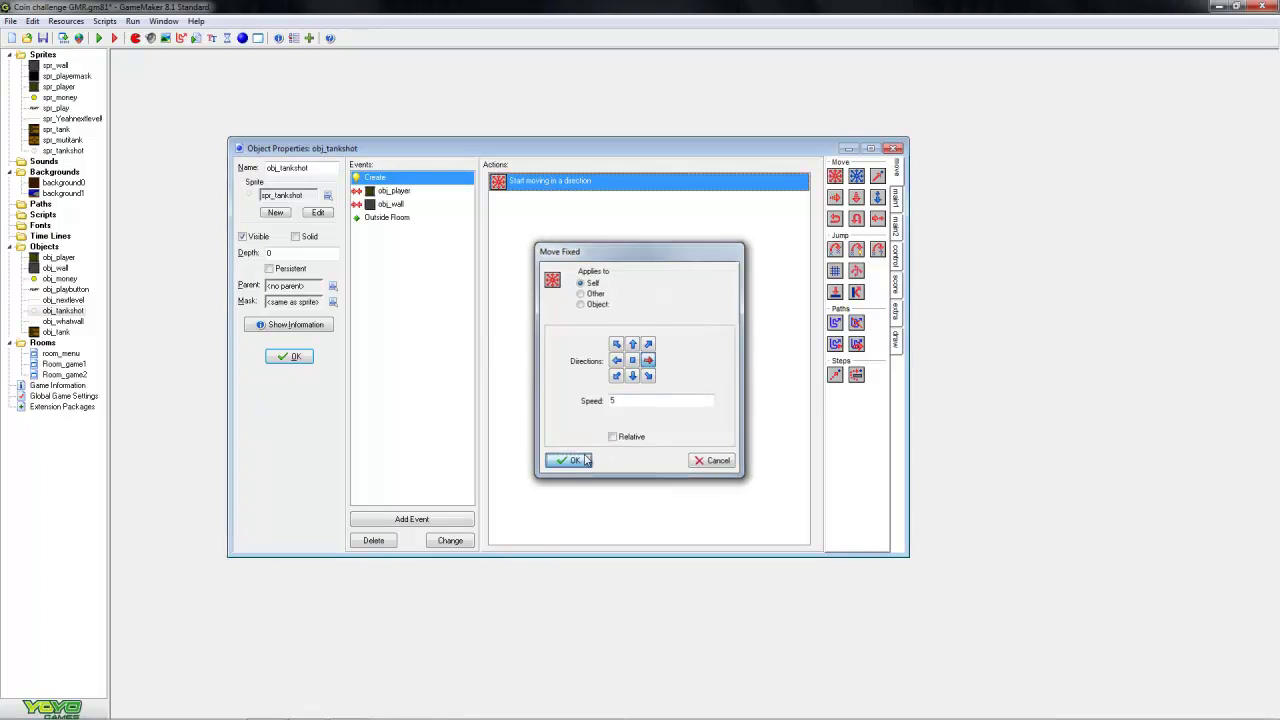
key("Delete")
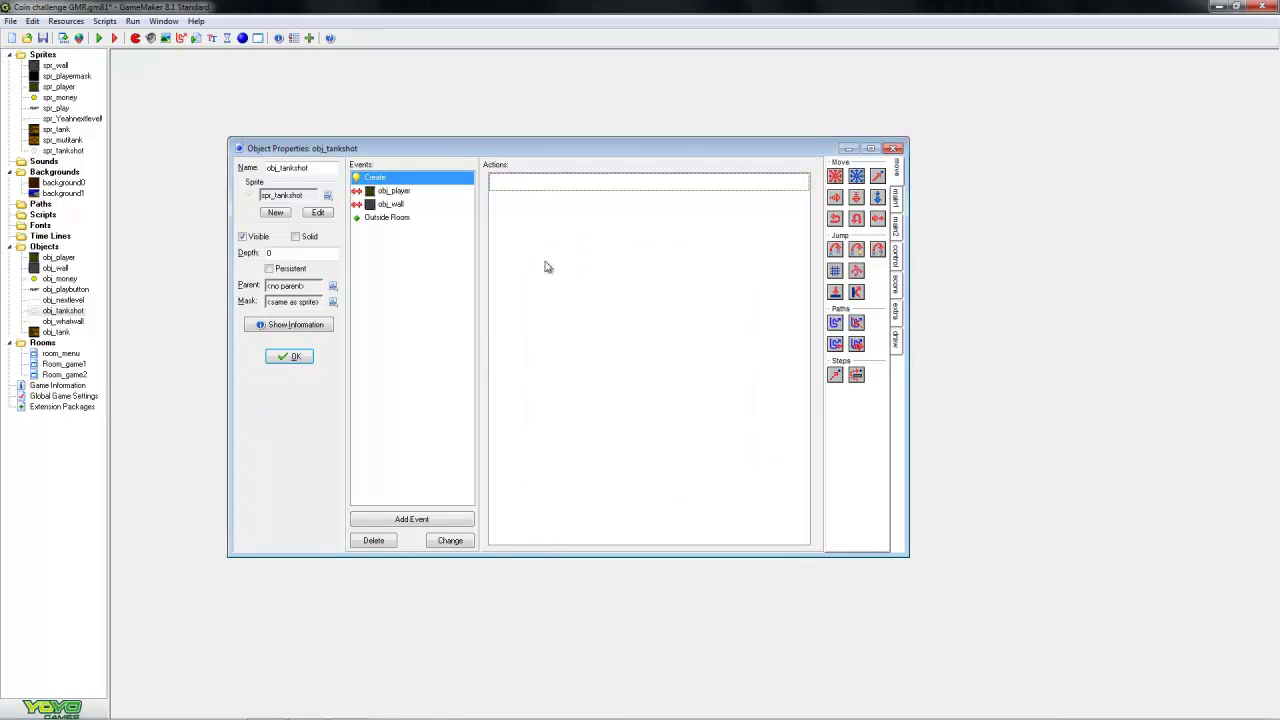
Add an Execute Code action to obj_tankshot's Create event
left_click(897, 233)
left_click(897, 262)
left_click_drag(835, 302, 730, 287)
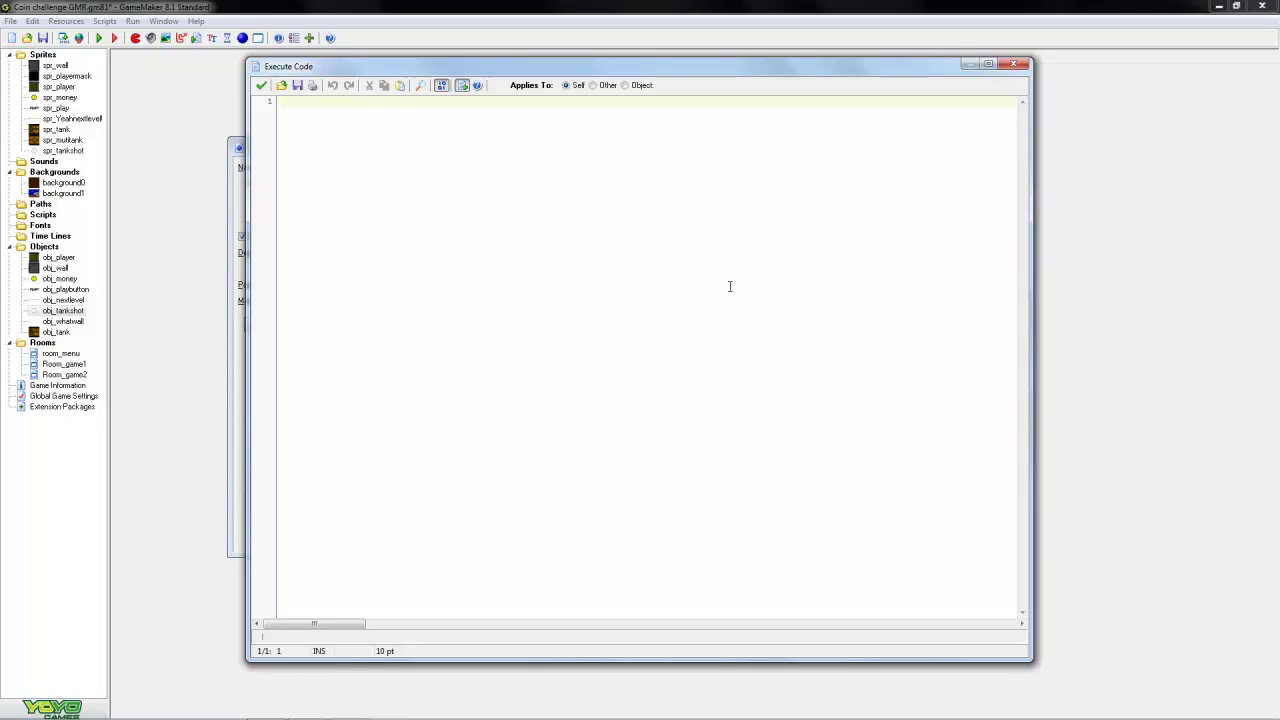
Enter shooter = instance_nearest(x,y,obj_tank) with autocomplete
key("Return")
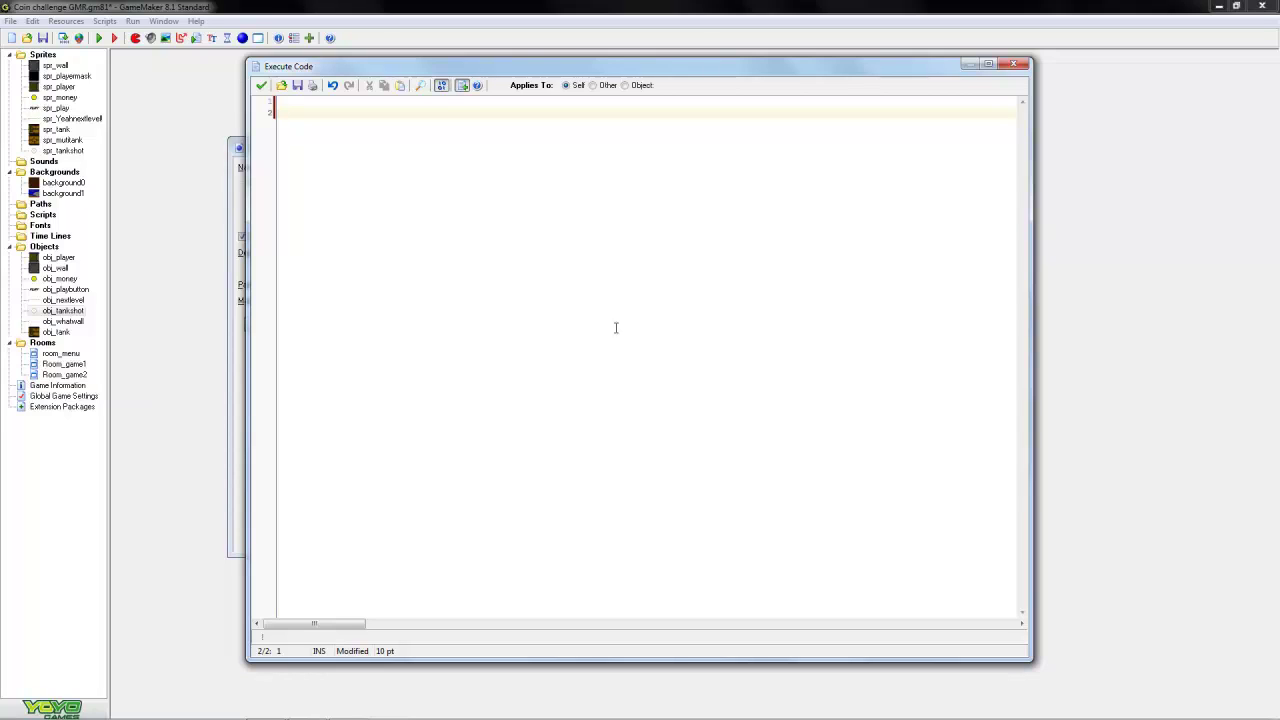
type("shooter")
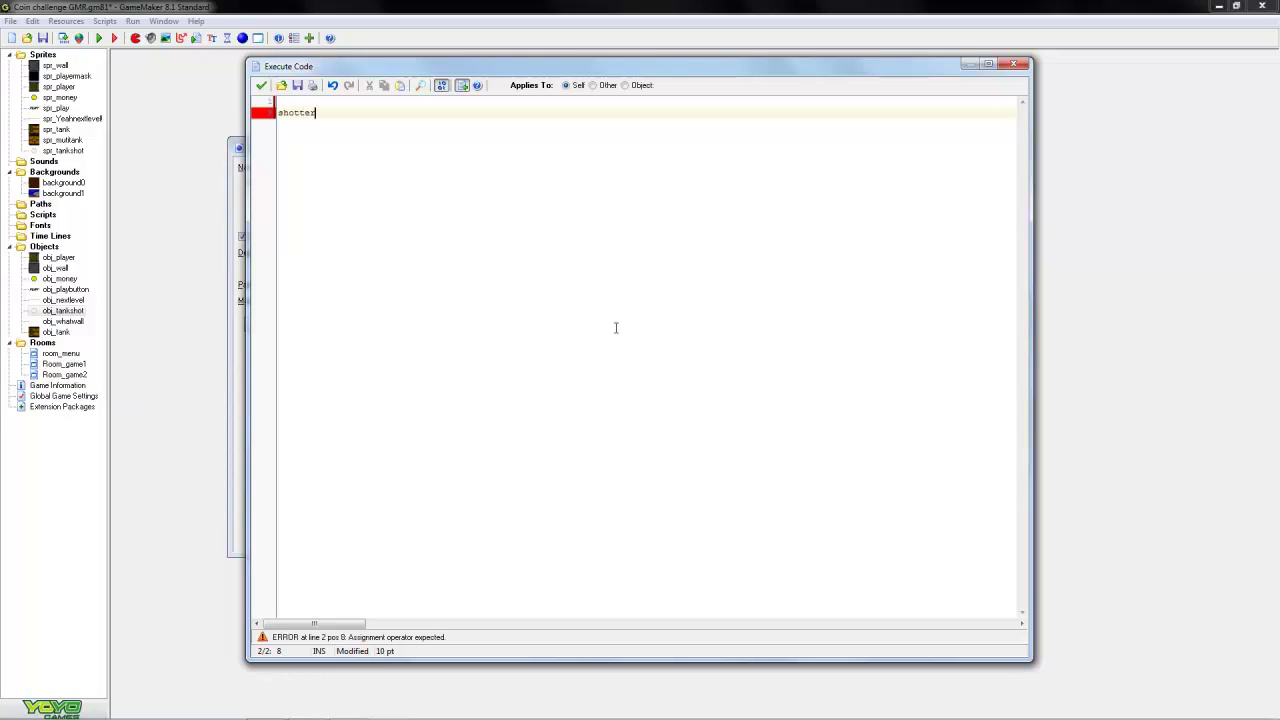
key("BackSpace")
key("BackSpace")
key("BackSpace")
type("w")
type(" = ")
type("ins")
type("t")
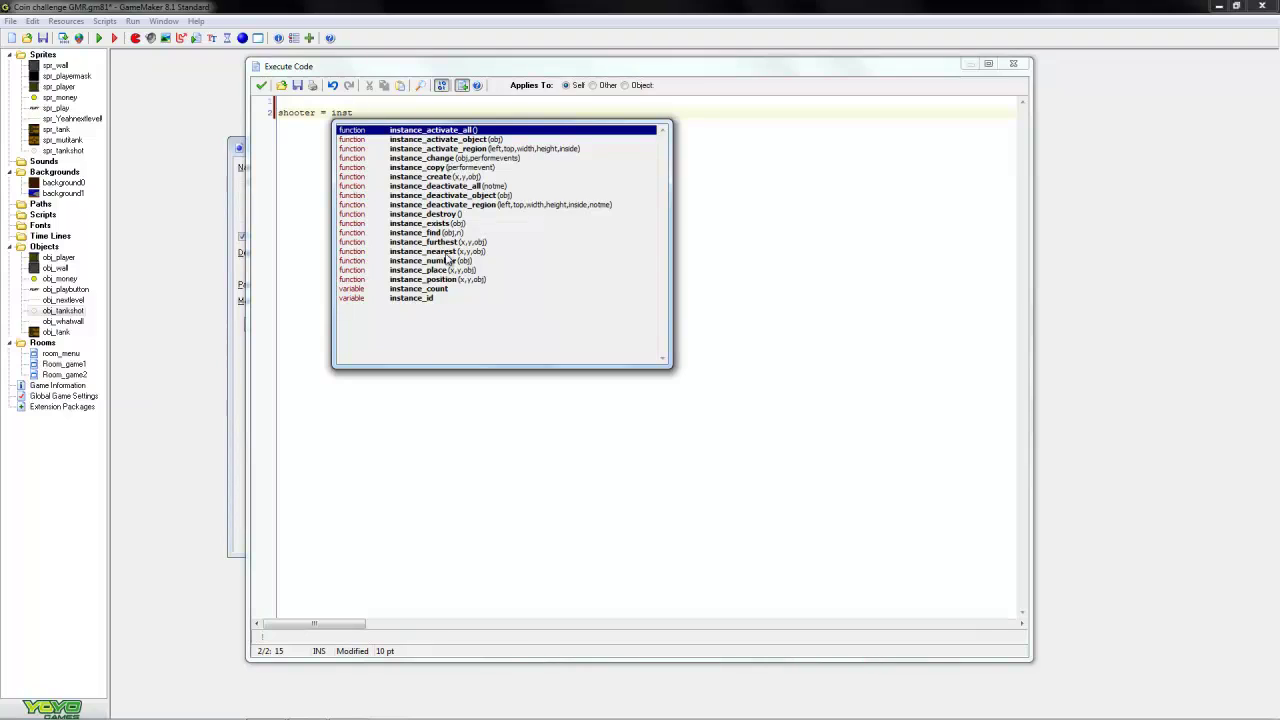
left_click(448, 253)
double_click(447, 253)
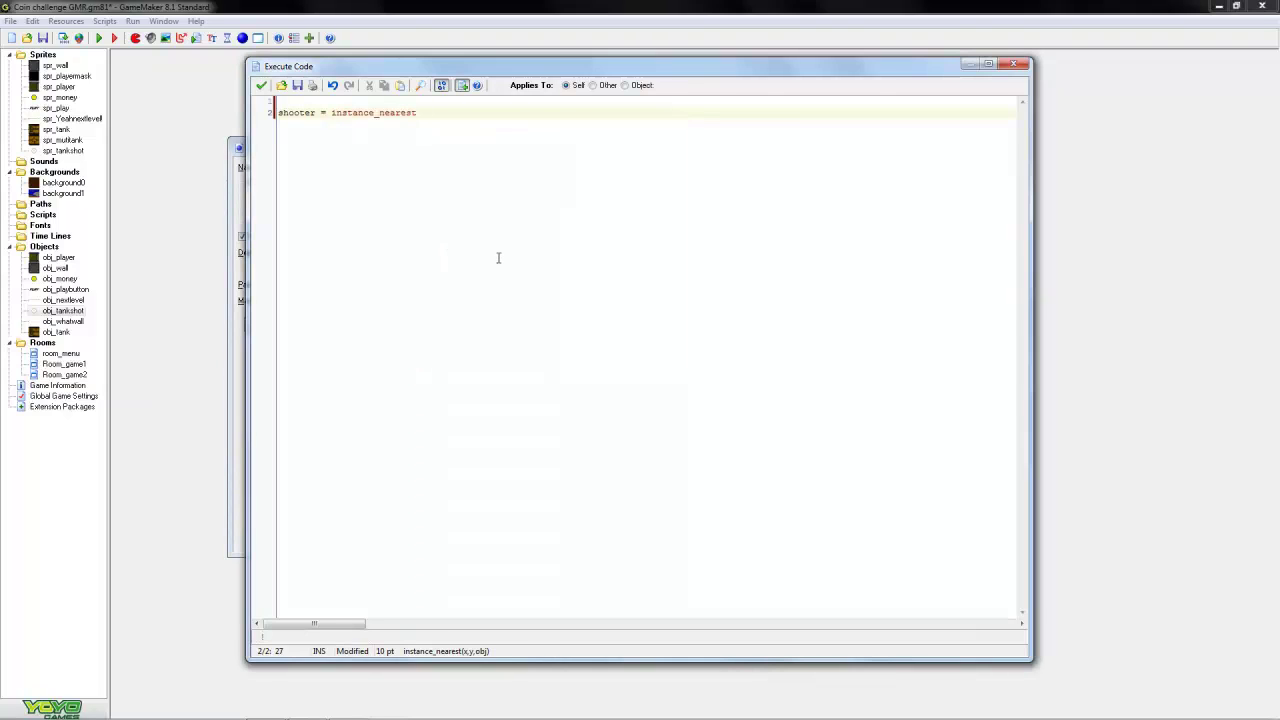
type("(x,y,")
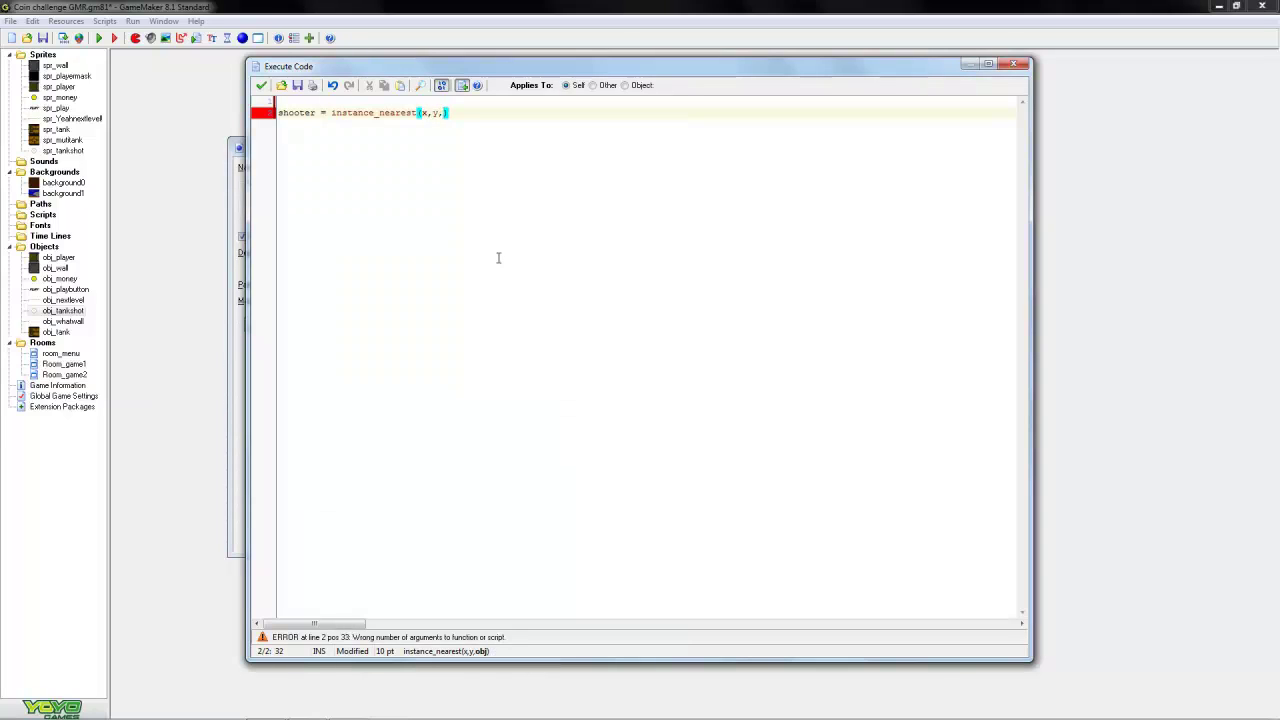
type("obj_tank")
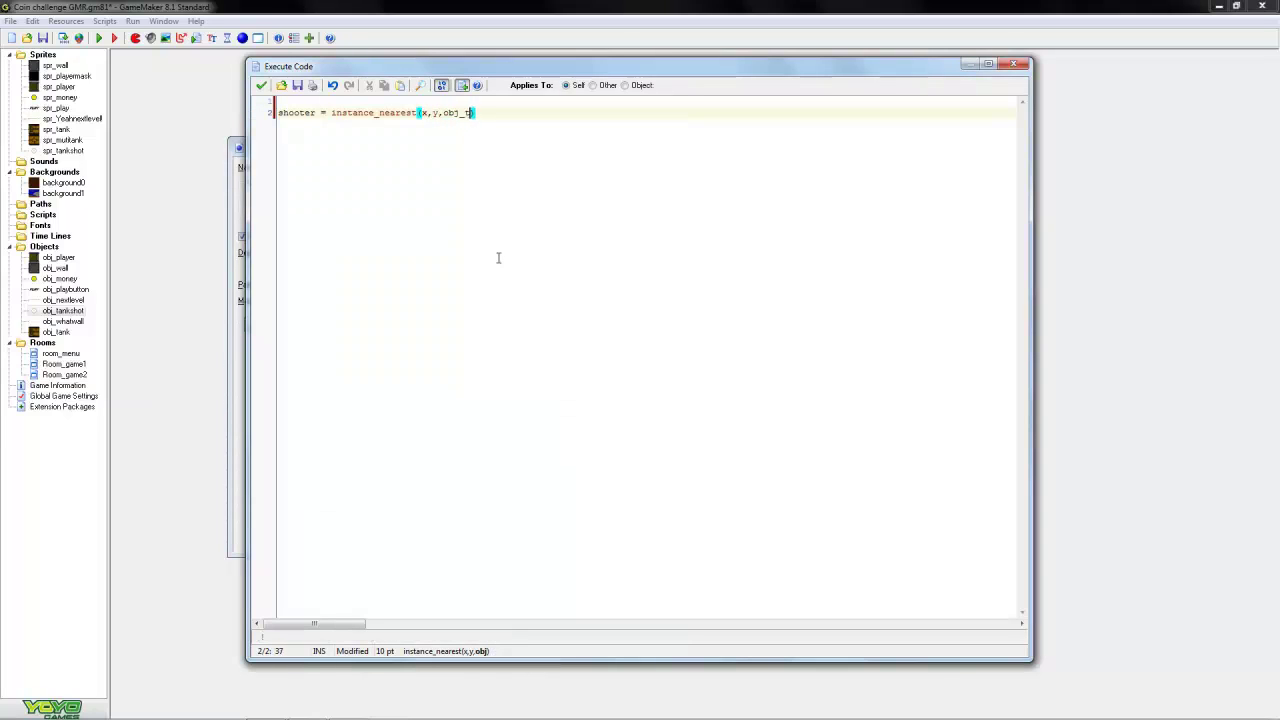
type(")")
left_click_drag(379, 66, 507, 65)
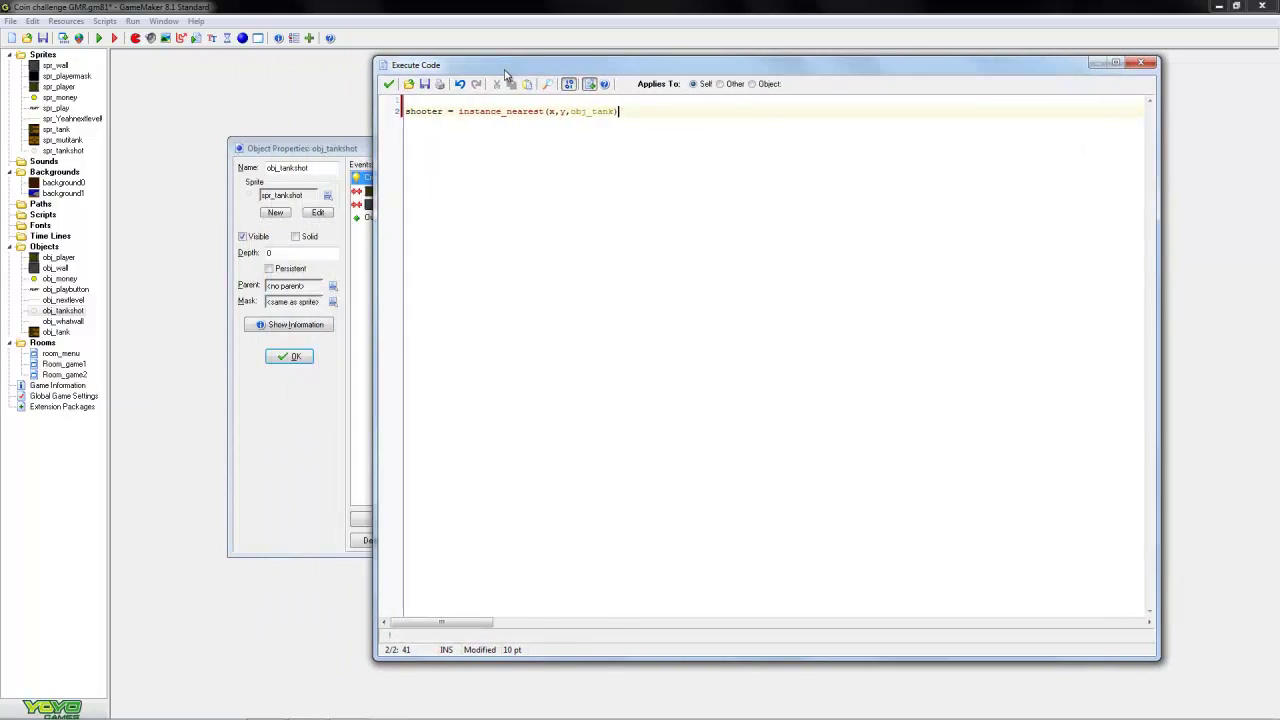
left_click_drag(404, 111, 546, 112)
left_click(444, 112)
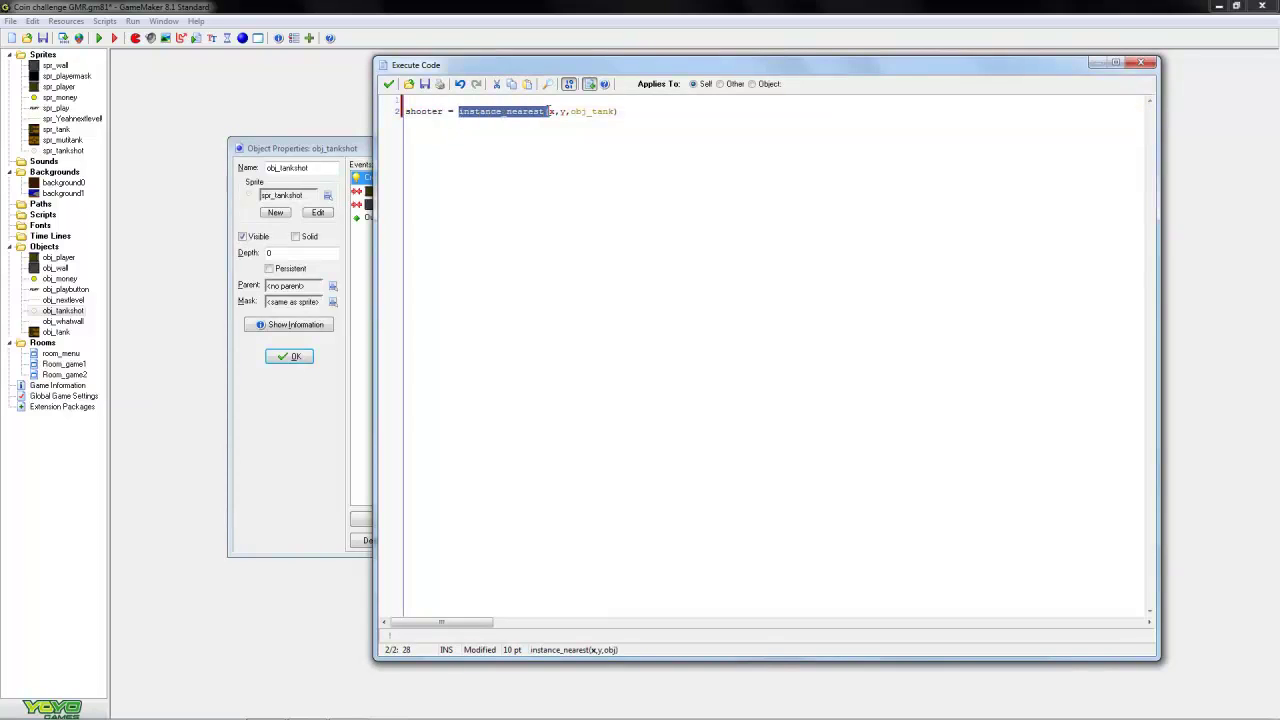
left_click(548, 112)
left_click_drag(572, 112, 608, 112)
left_click(626, 113)
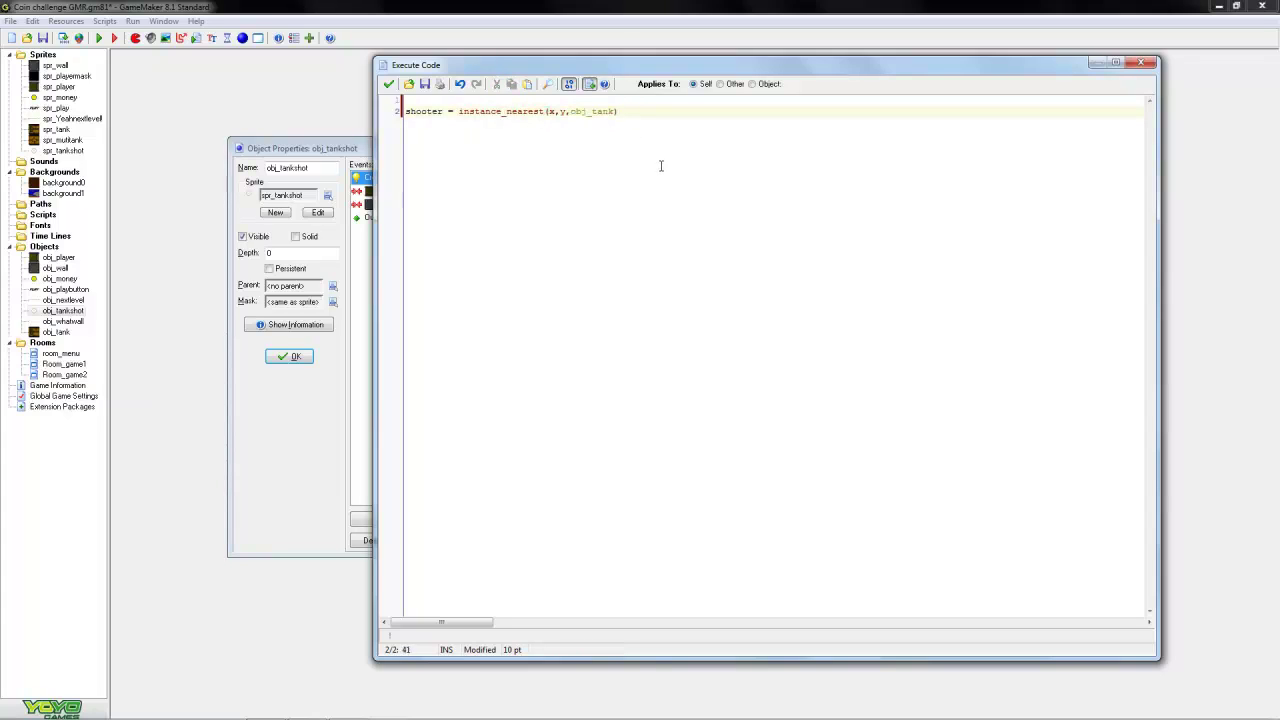
Add the line direction = shooter.direction using autocomplete suggestions
key("Return")
key("Return")
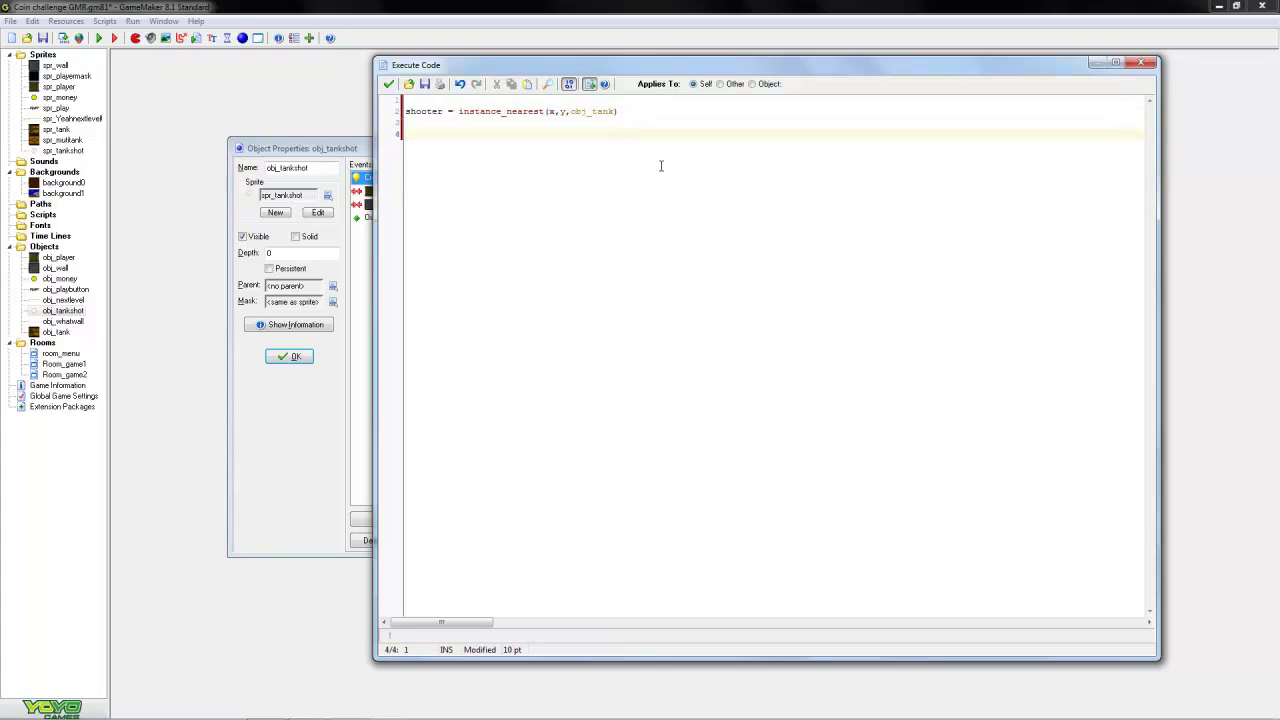
type("direction")
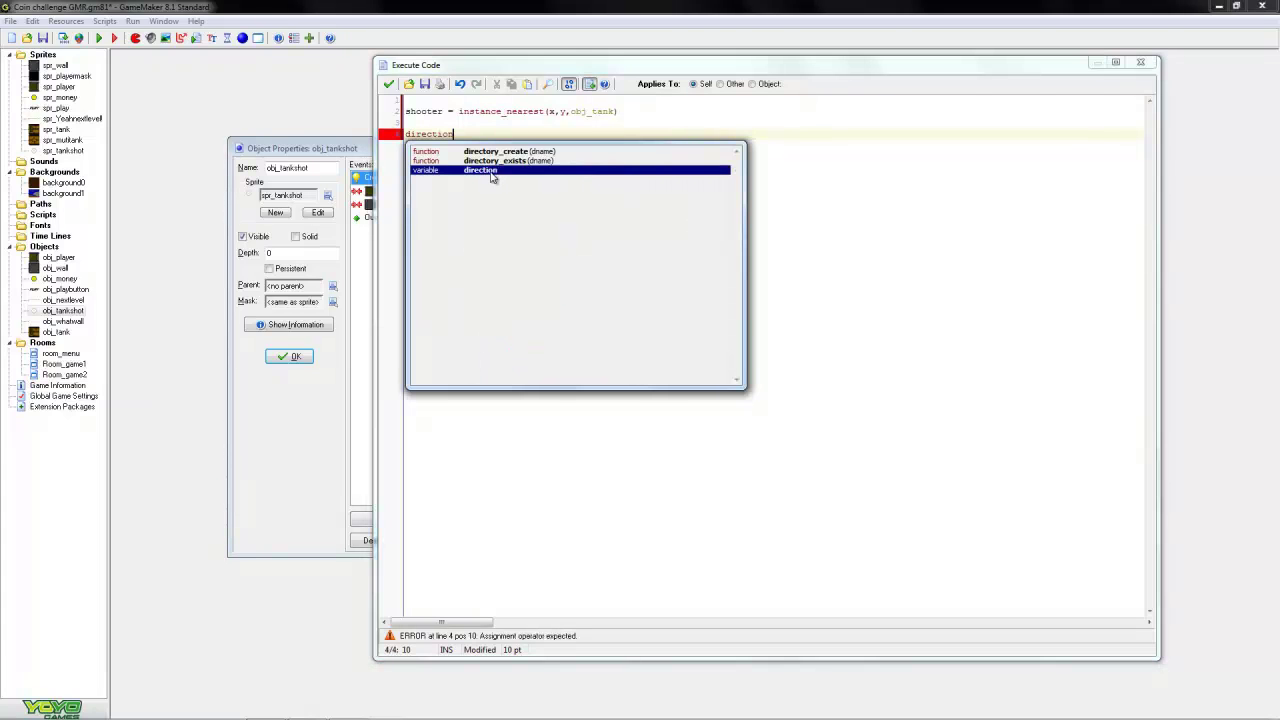
left_click(491, 174)
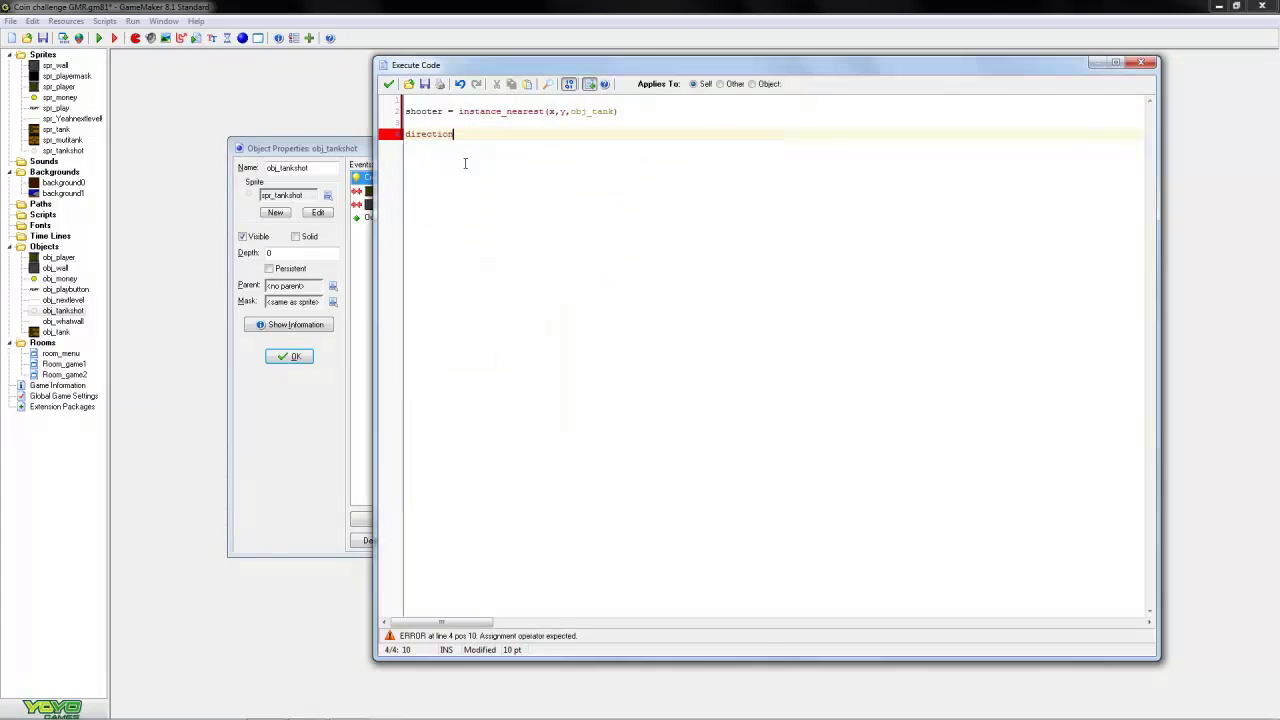
type(" = ")
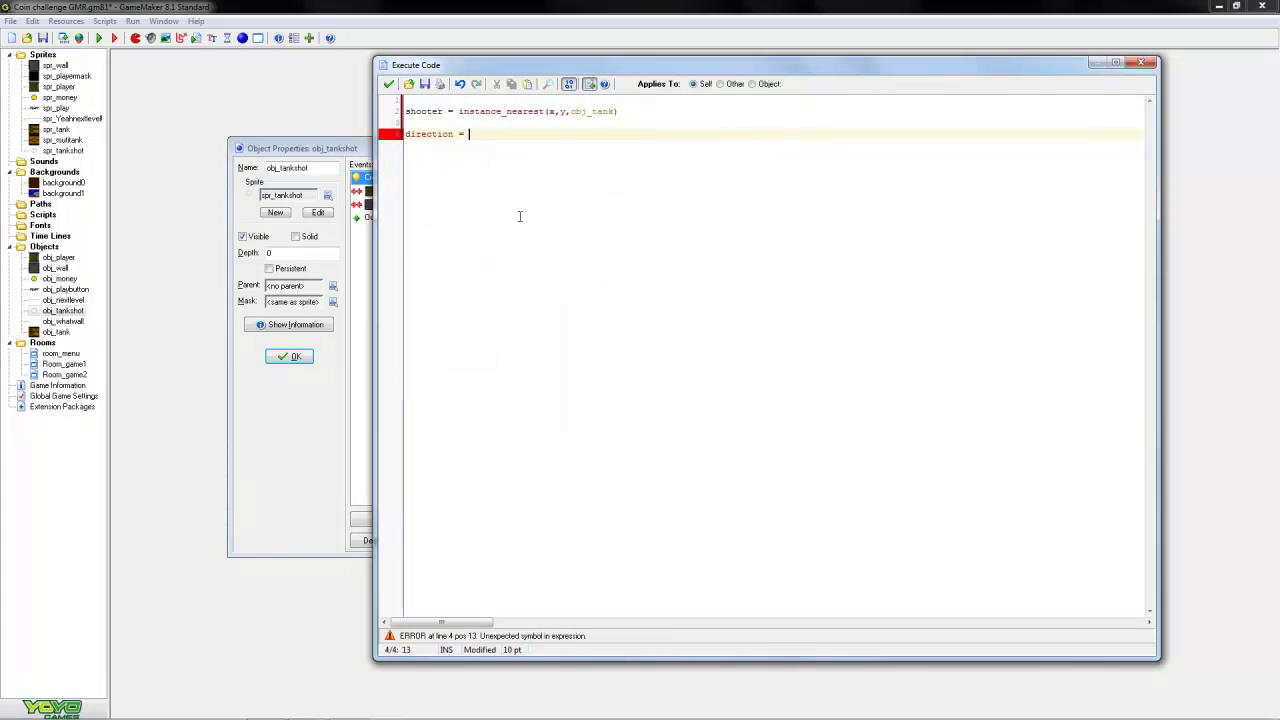
type("shooter")
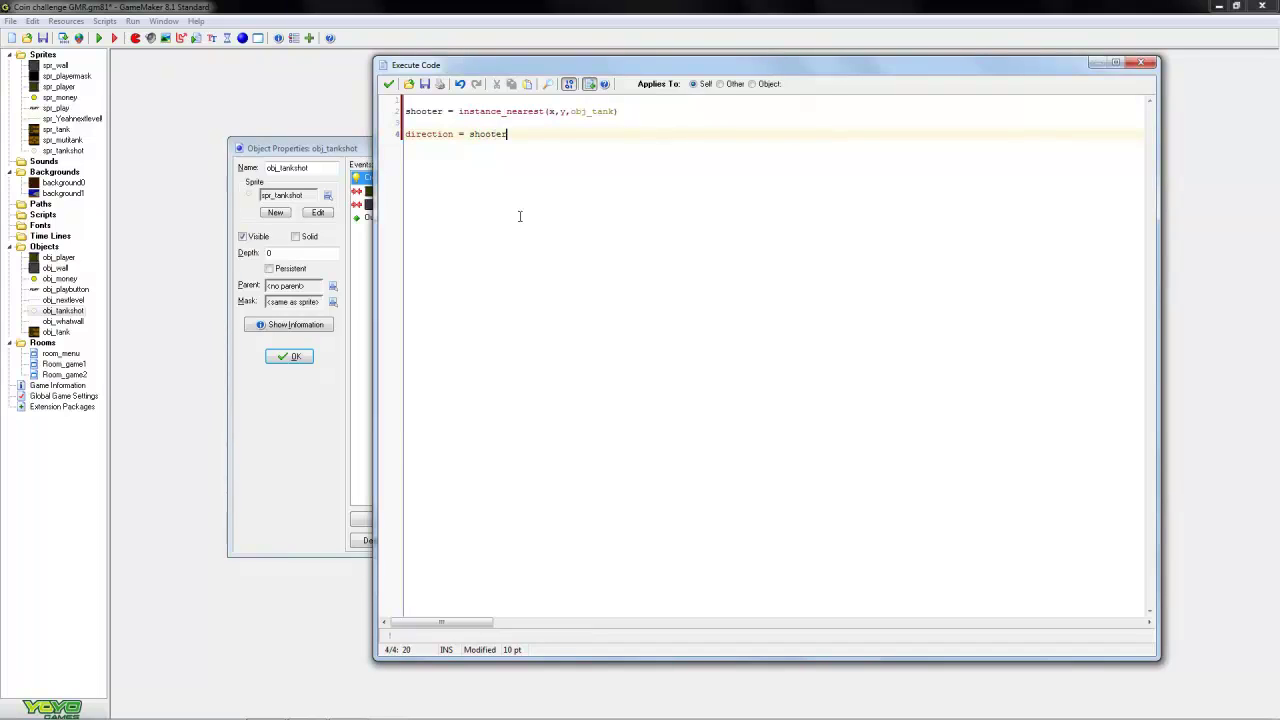
type(".dir")
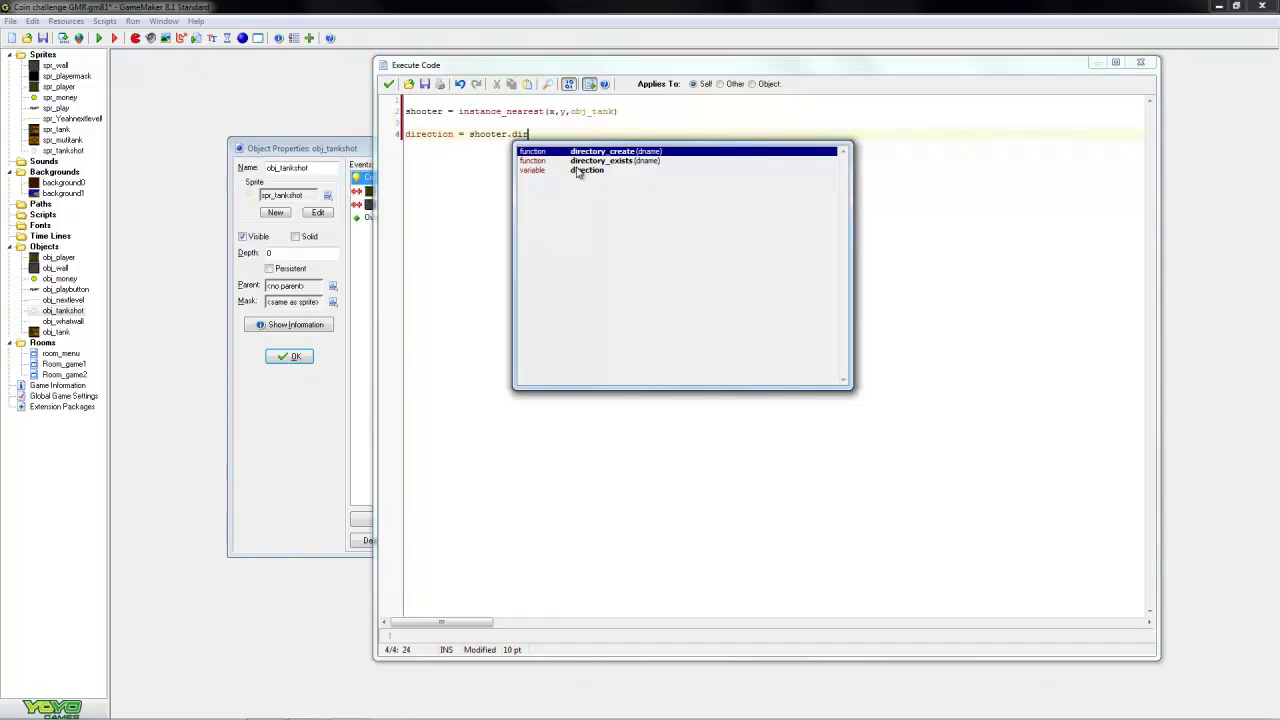
left_click(578, 171)
key("Return")
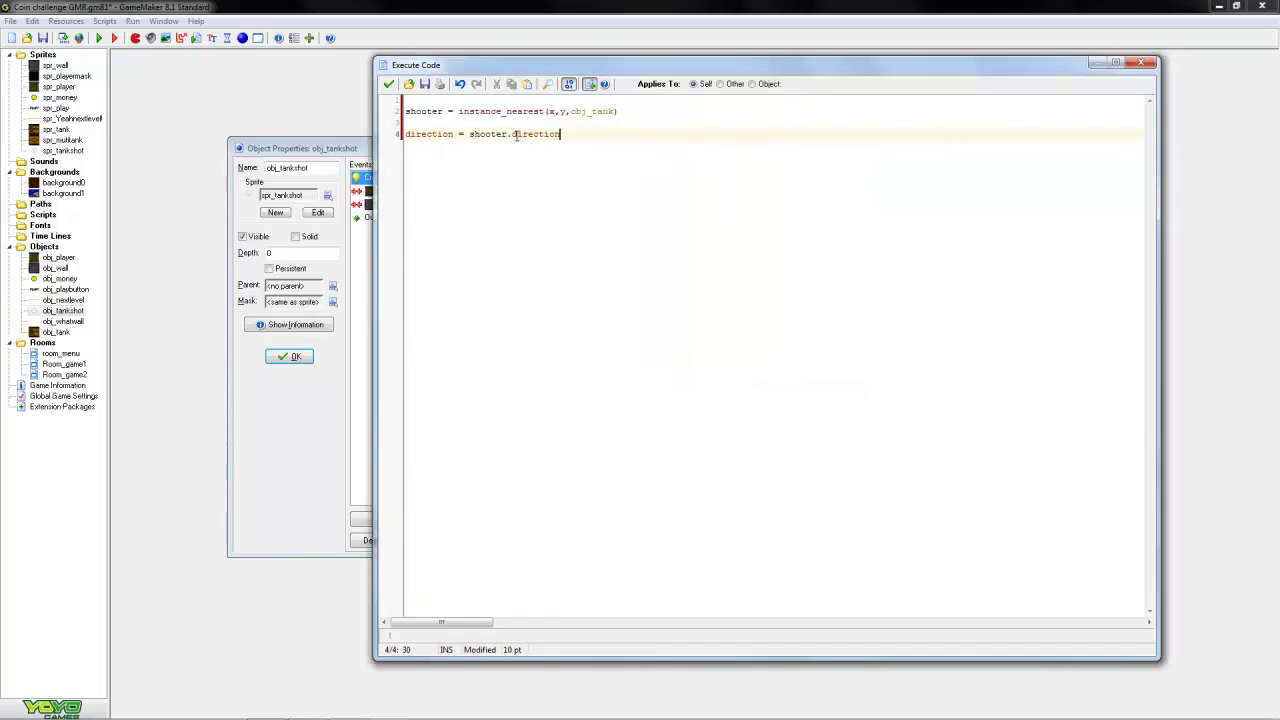
mouse_move(512, 134)
left_mouse_down()
mouse_move(466, 135)
mouse_move(545, 136)
mouse_move(460, 134)
left_mouse_up()
left_click(448, 134)
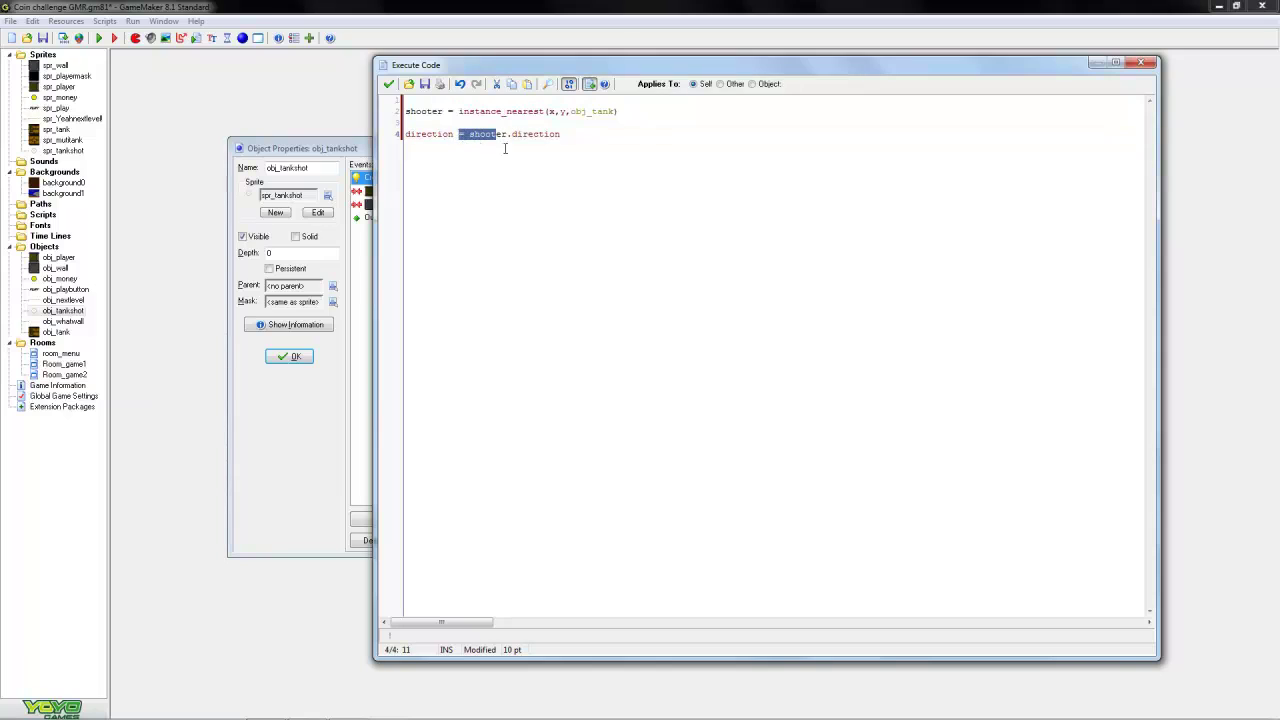
left_click(460, 134)
left_click_drag(404, 134, 560, 134)
left_click(463, 134)
left_click(614, 184)
Add speed = 5 and look over the finished code lines
key("Return")
type("speed")
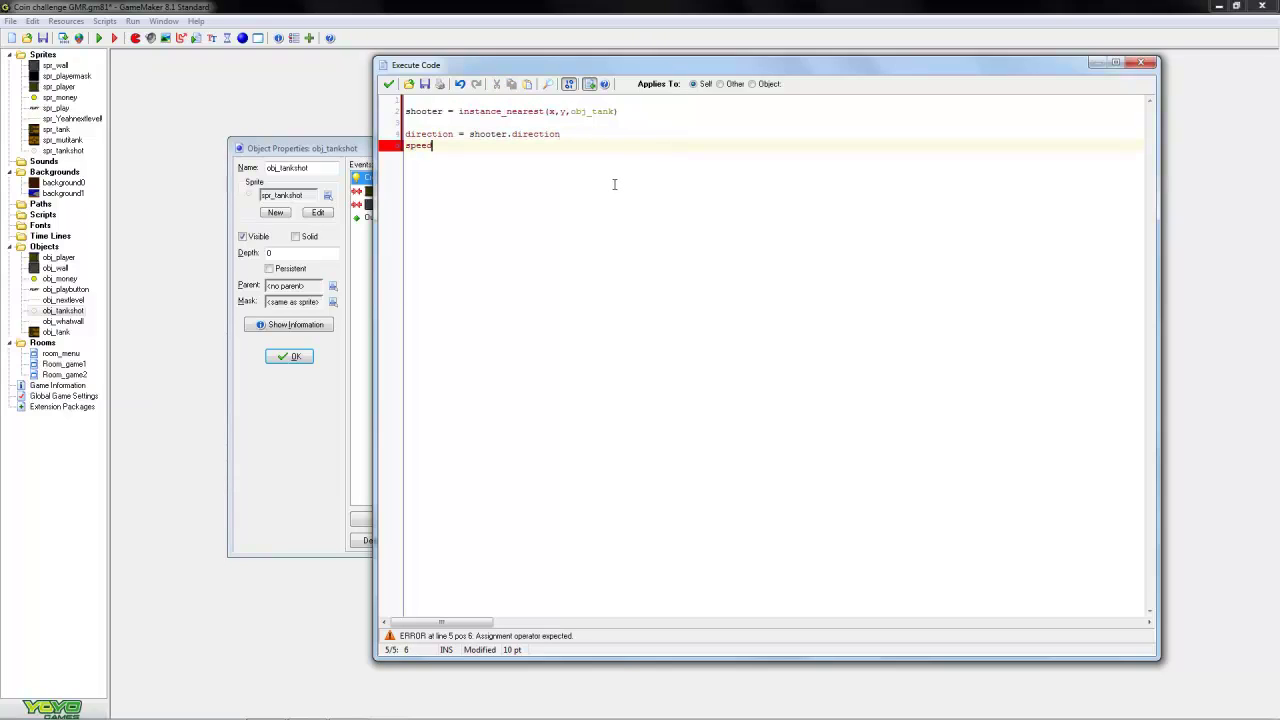
type(" = 5")
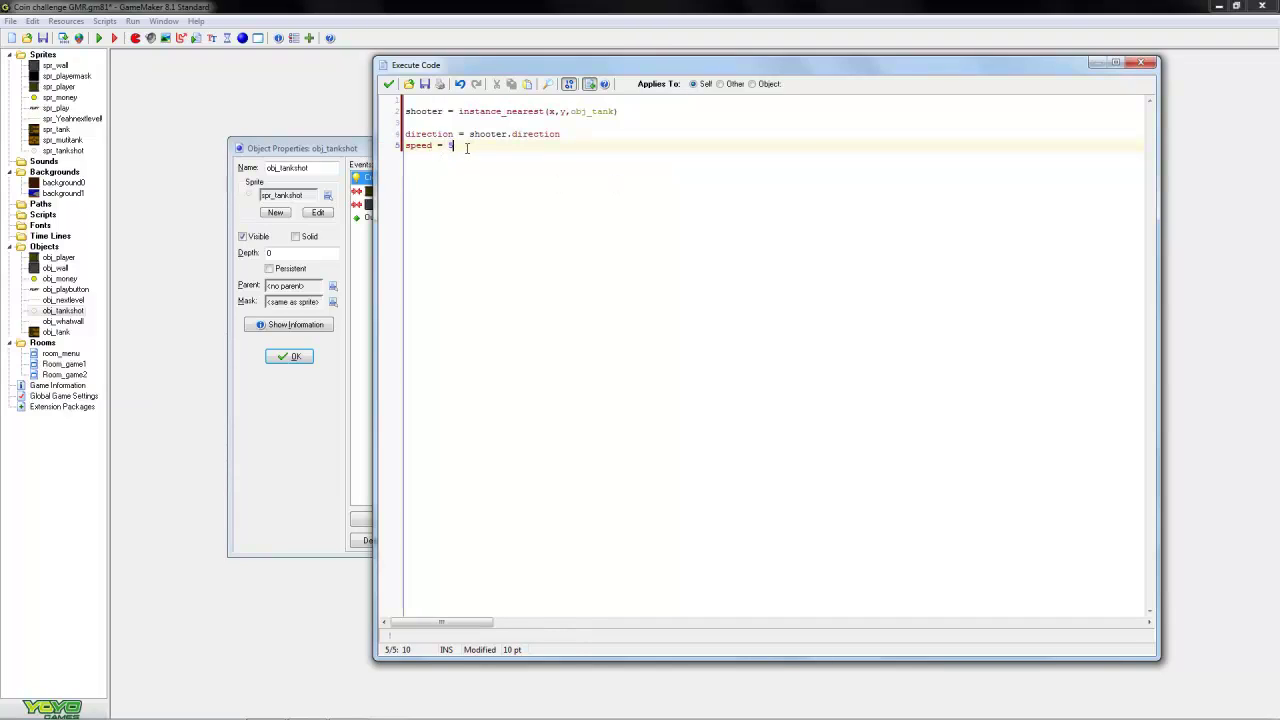
left_click_drag(460, 146, 404, 147)
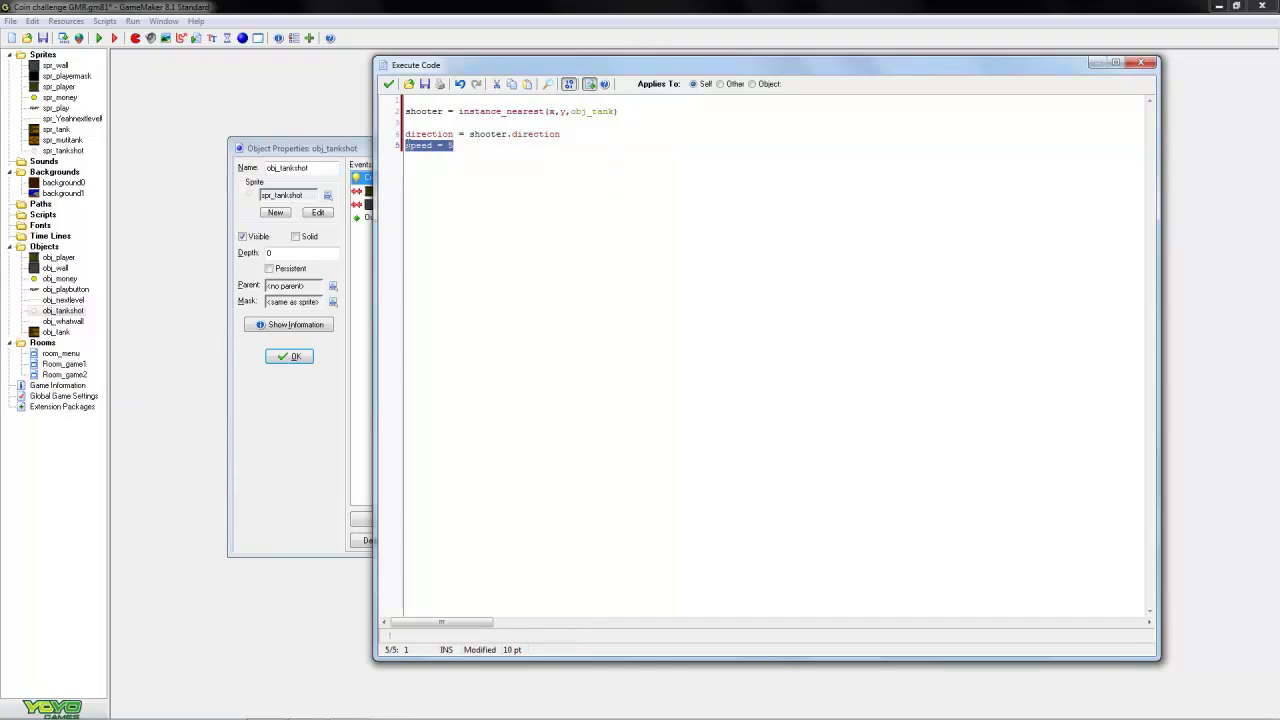
double_click(440, 134)
double_click(535, 134)
left_click_drag(560, 134, 470, 134)
left_click(600, 134)
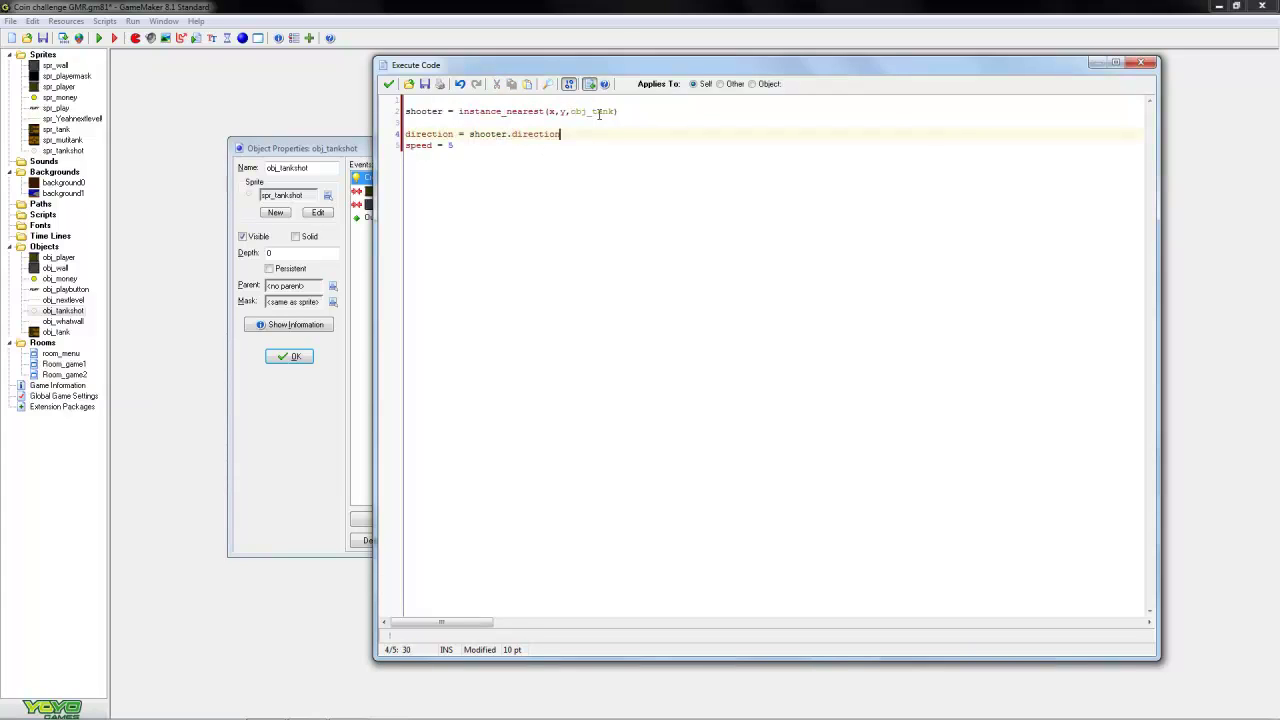
left_click_drag(616, 111, 574, 111)
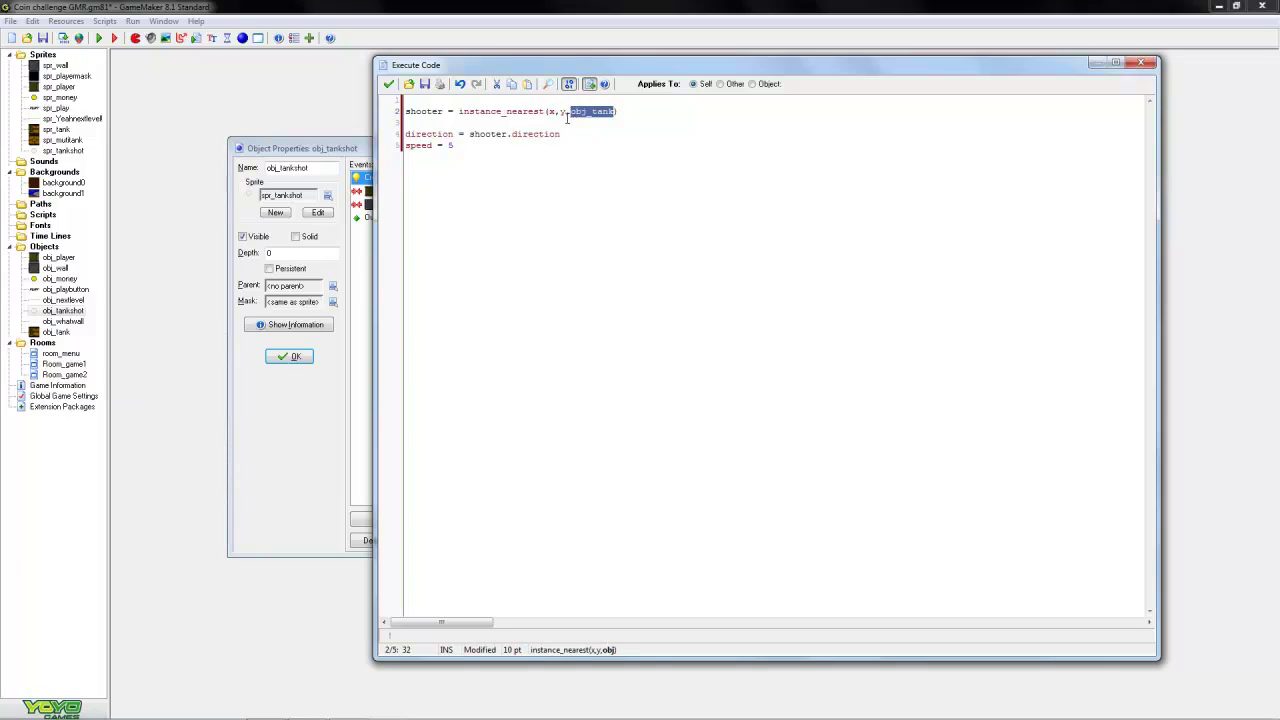
left_click(630, 111)
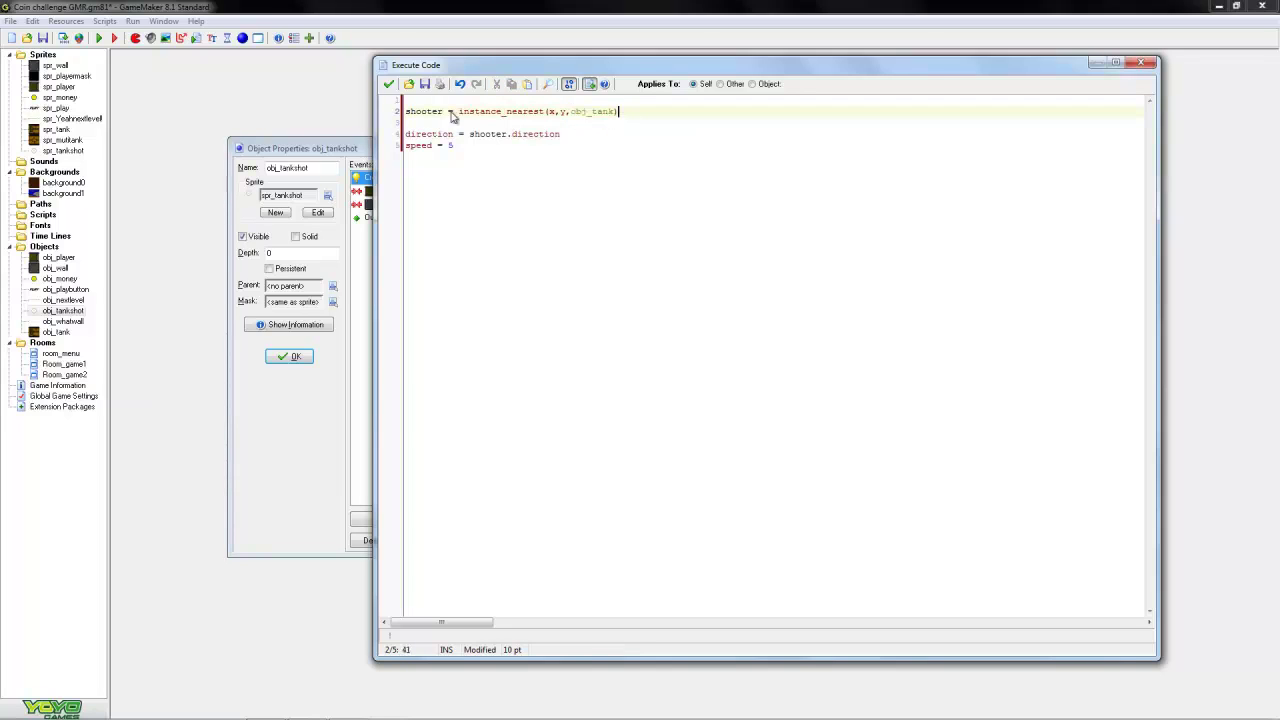
Save the code, view the collision and Outside Room events, then reselect Create
left_click(388, 84)
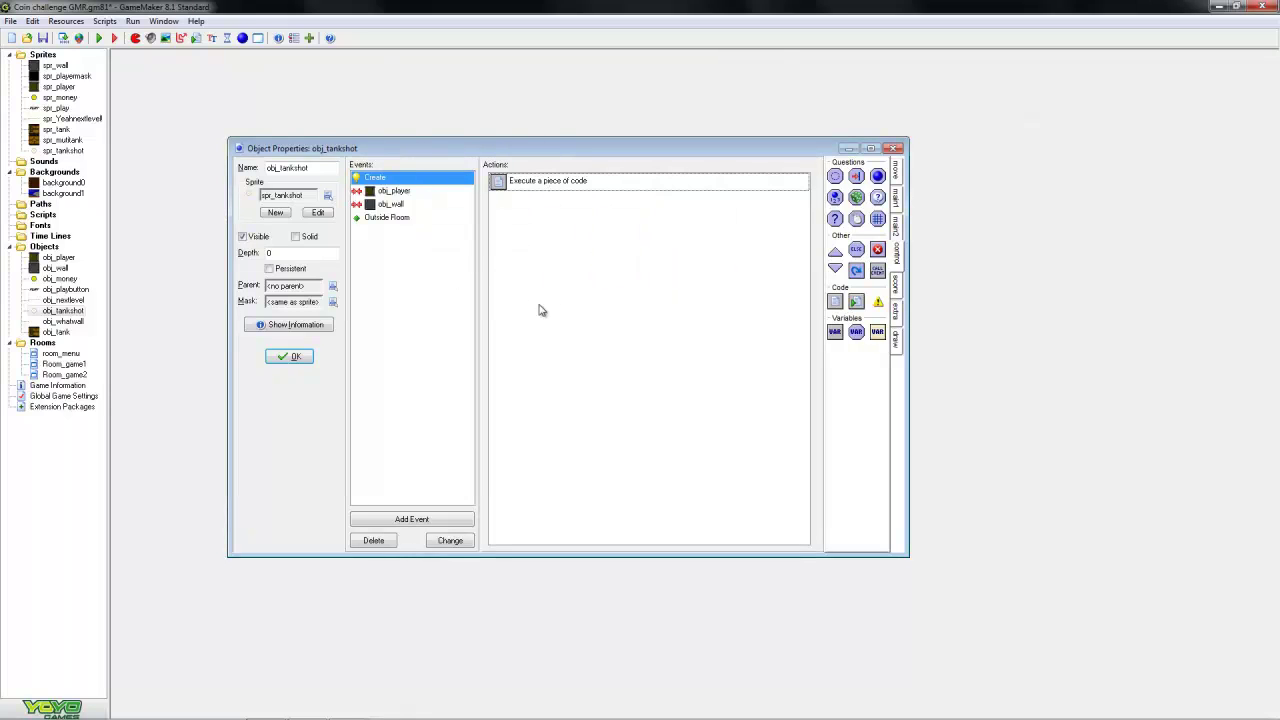
left_click(393, 191)
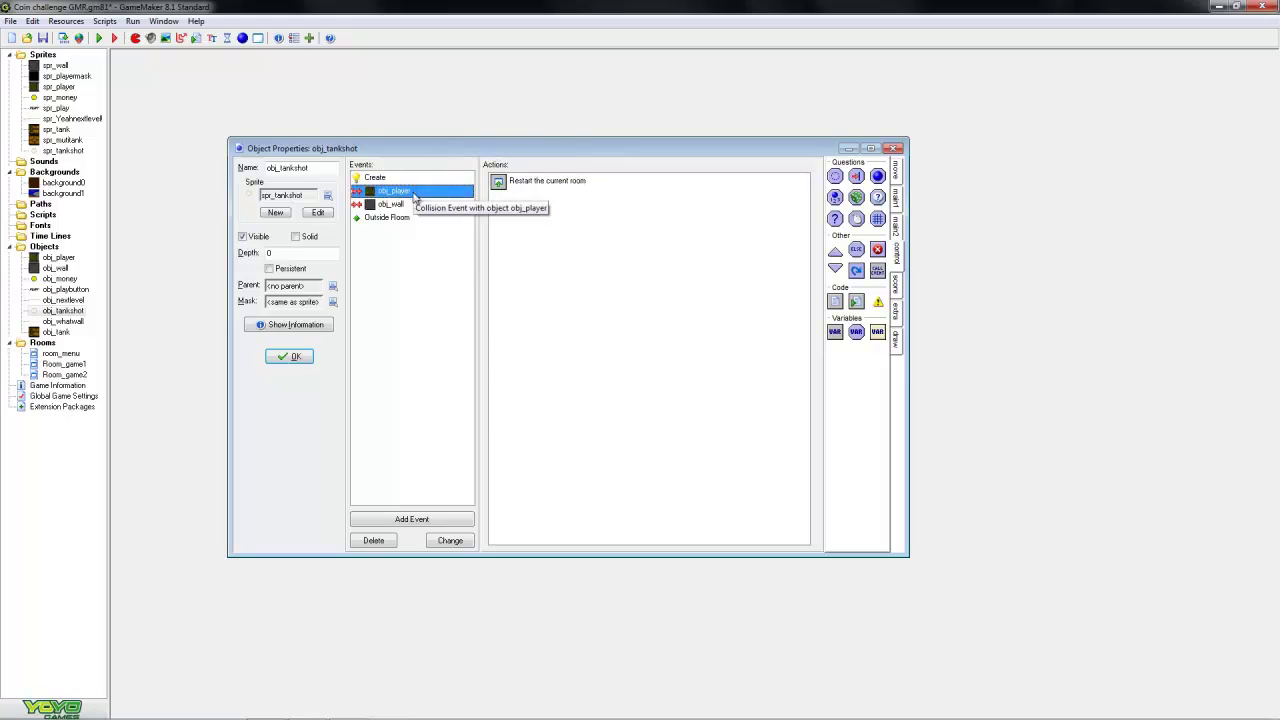
left_click(390, 217)
left_click(375, 177)
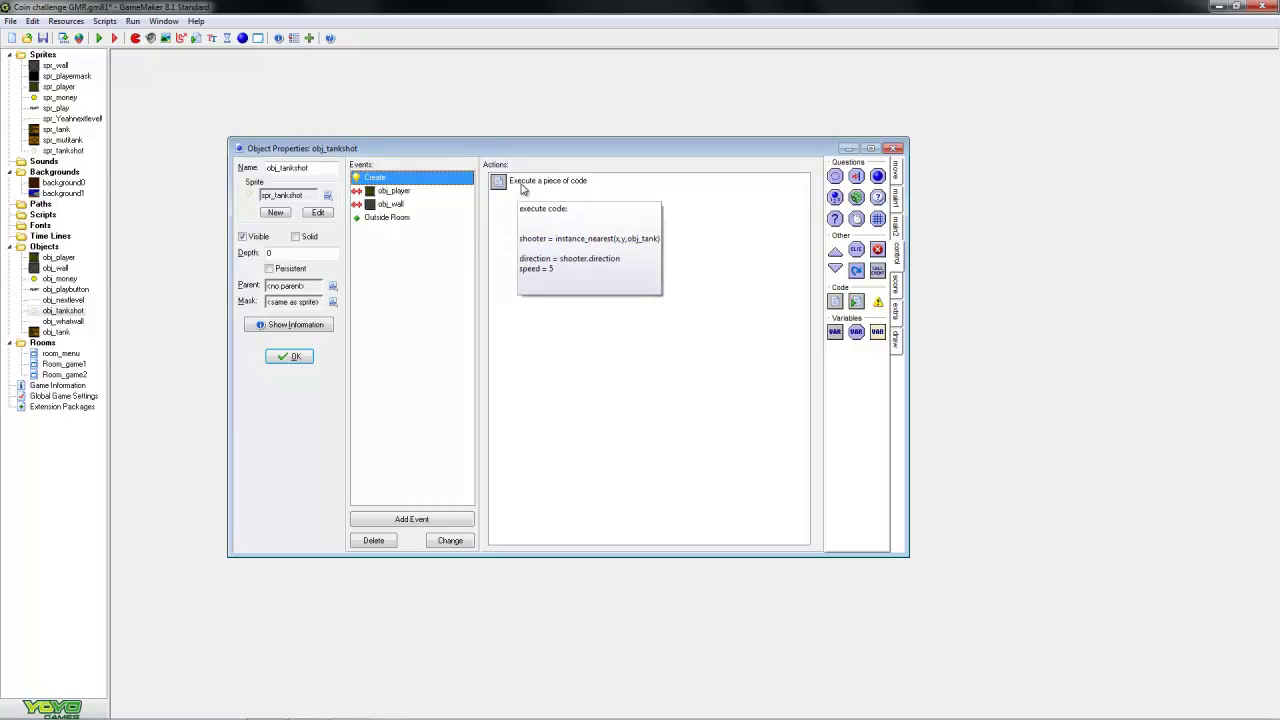
Close obj_tankshot, open obj_tank enlarged, and view its Alarm 0 and Create actions
left_click(289, 356)
double_click(58, 331)
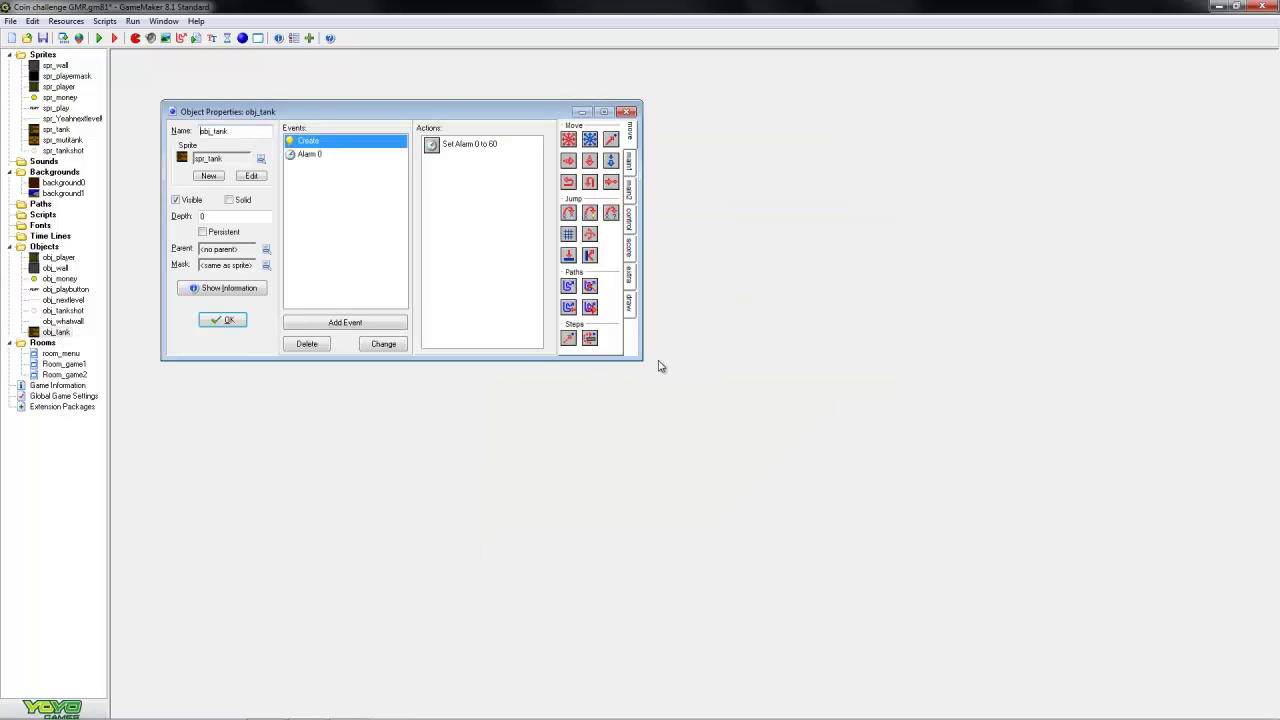
left_click_drag(640, 358, 818, 508)
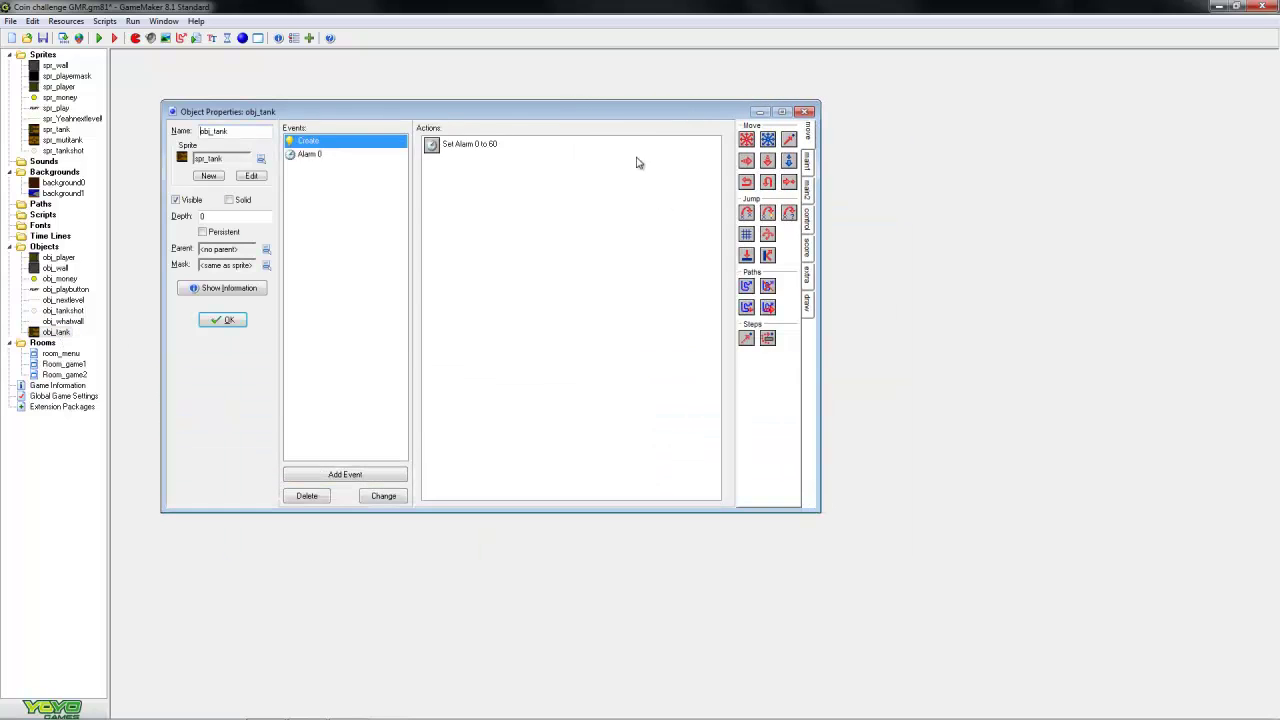
left_click_drag(600, 111, 715, 190)
left_click(423, 233)
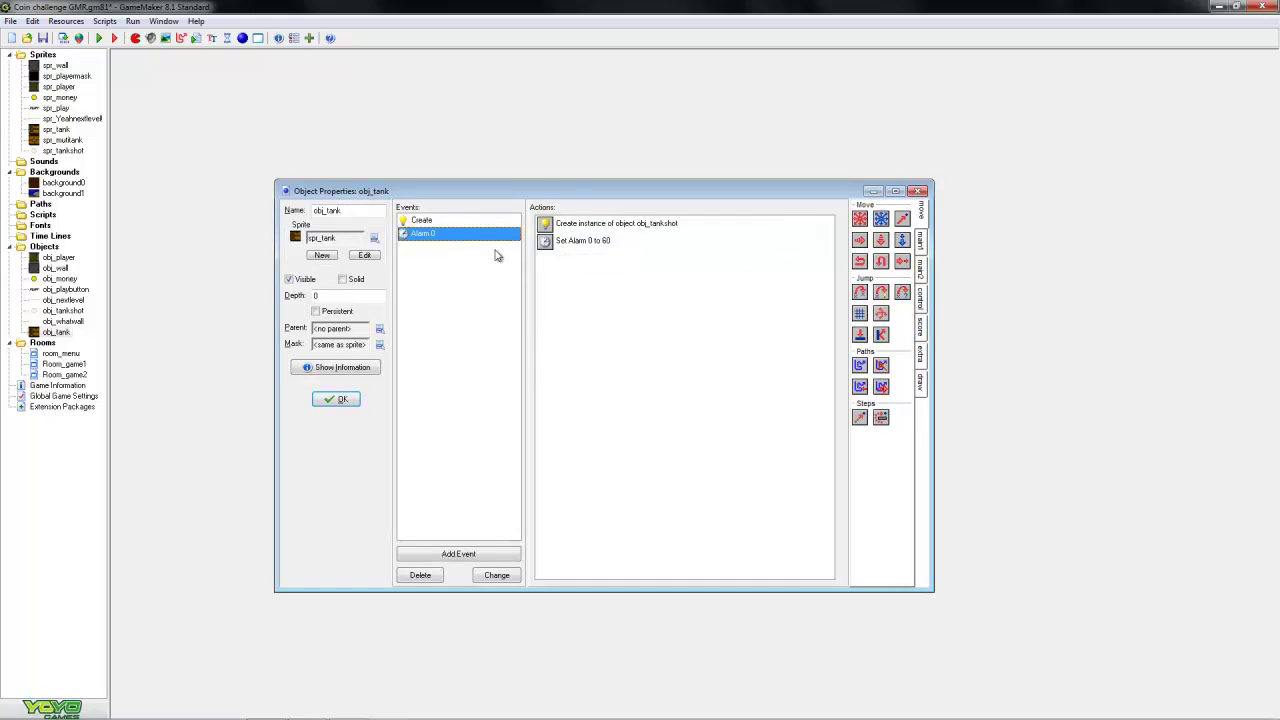
left_click(440, 220)
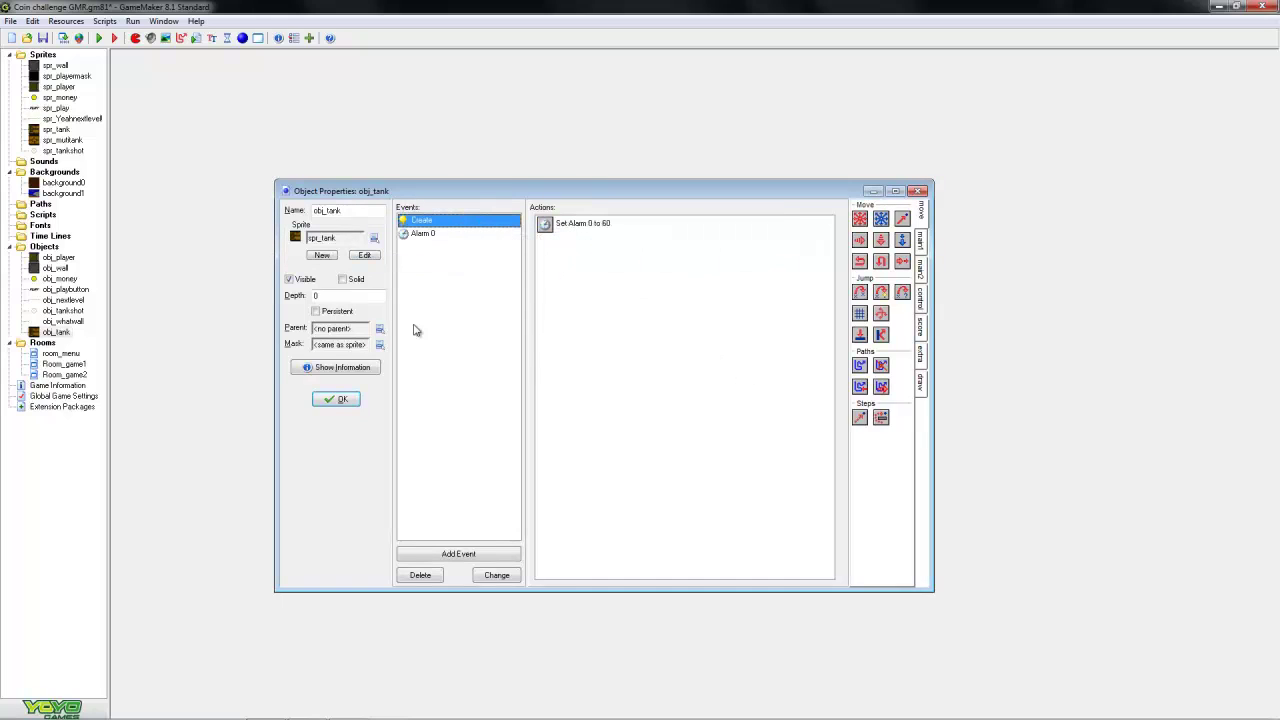
left_click_drag(621, 190, 579, 165)
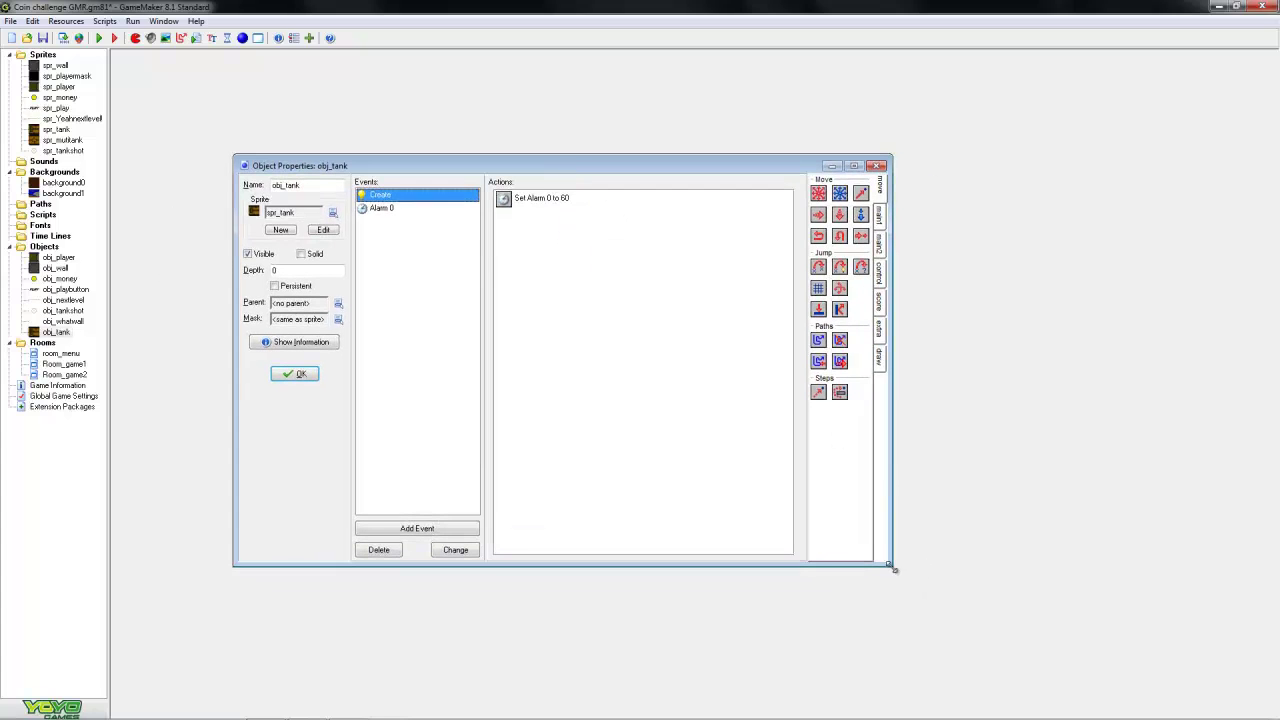
left_click_drag(892, 565, 947, 608)
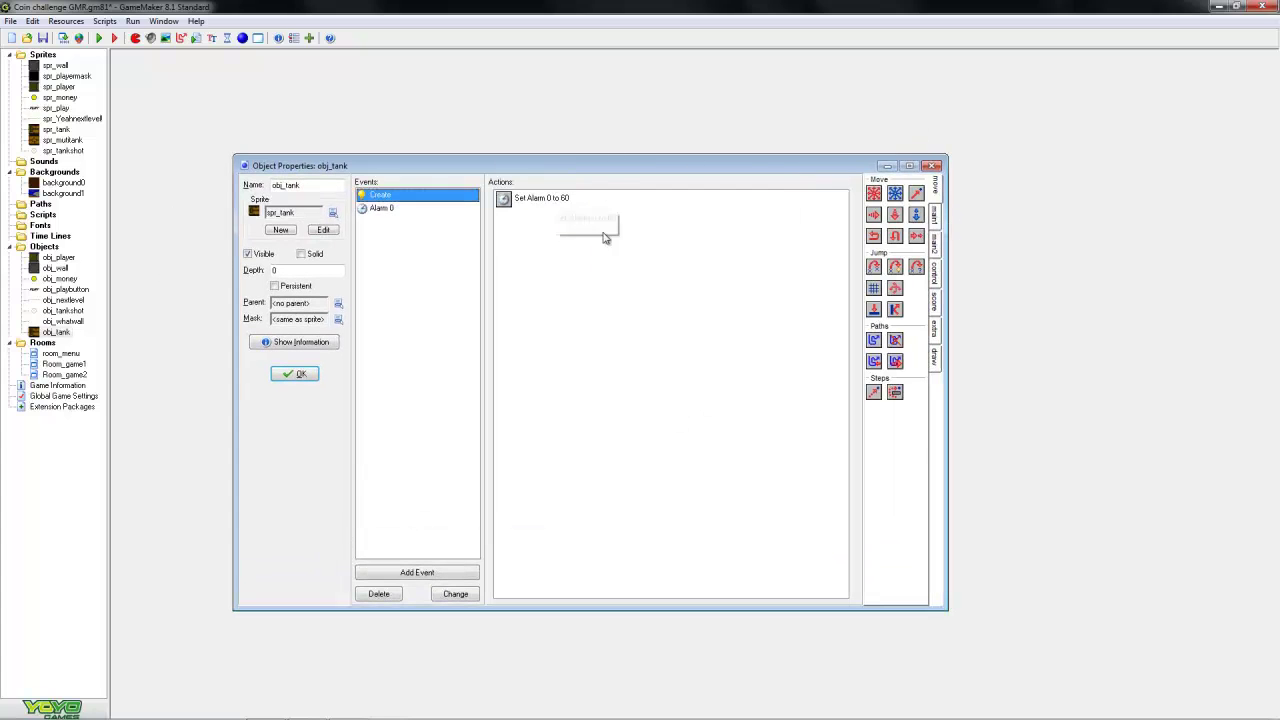
Add two fixed-direction movement actions with speed 0, directed right and left
mouse_move(874, 193)
left_click(878, 196)
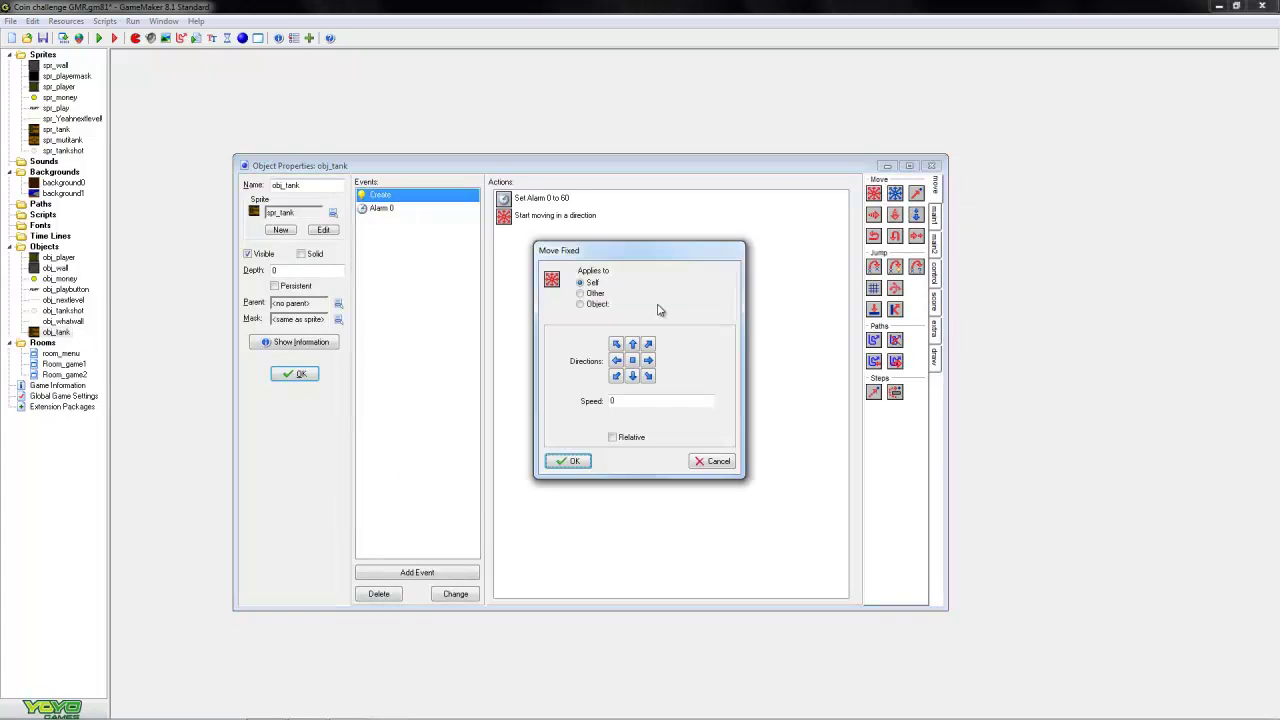
left_click(650, 362)
left_click(568, 461)
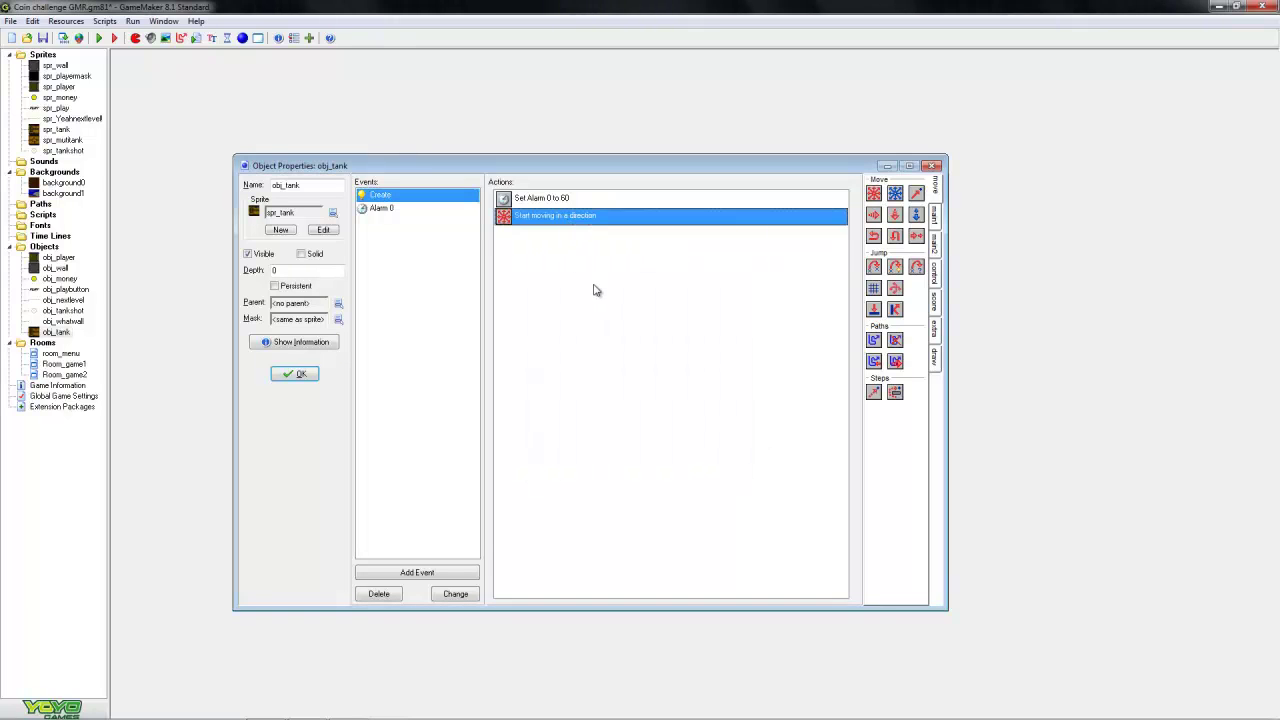
left_click_drag(560, 216, 586, 238)
left_click(616, 361)
left_click(568, 461)
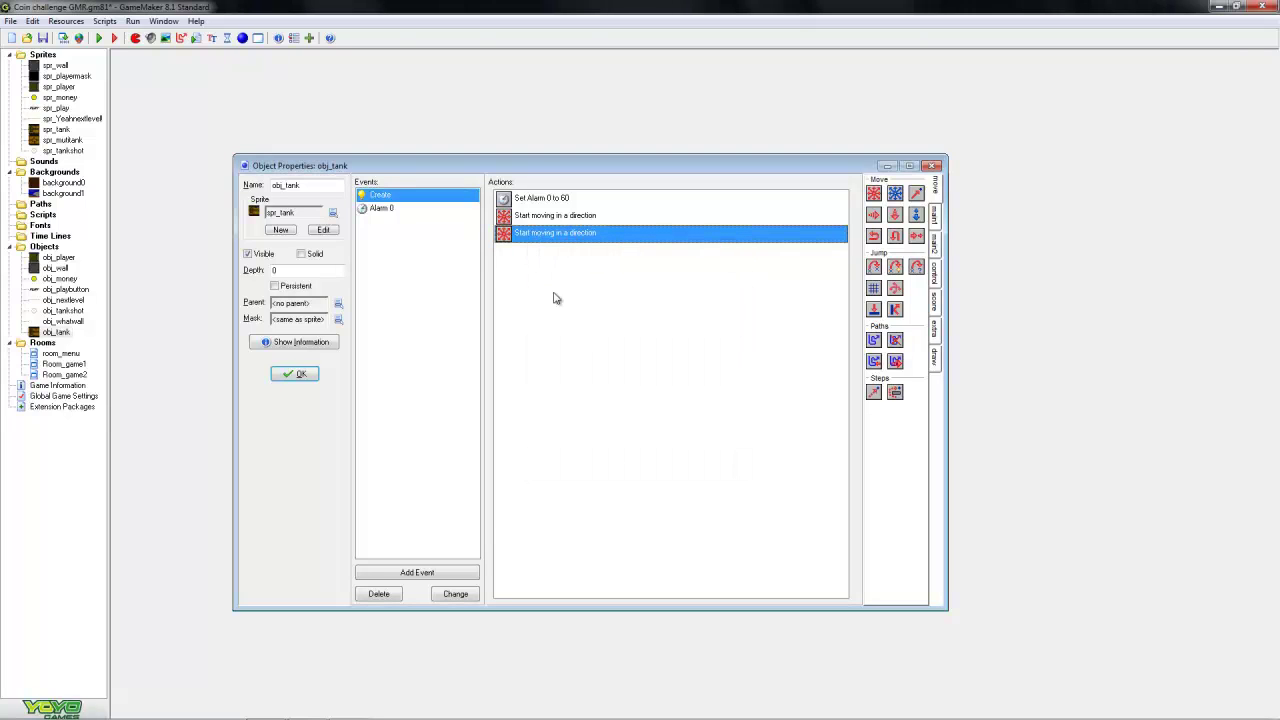
Paste more movement actions and set their directions to up, down and left
key("ctrl+v")
double_click(565, 250)
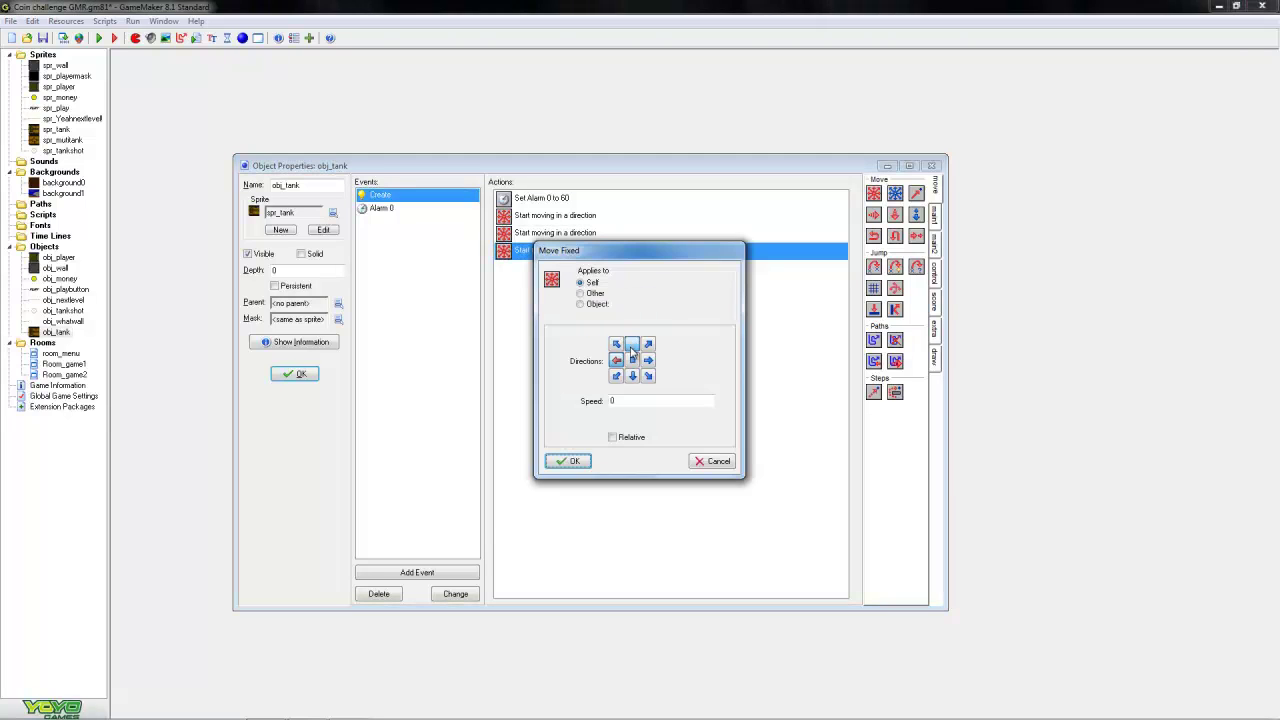
left_click(616, 376)
left_click(586, 460)
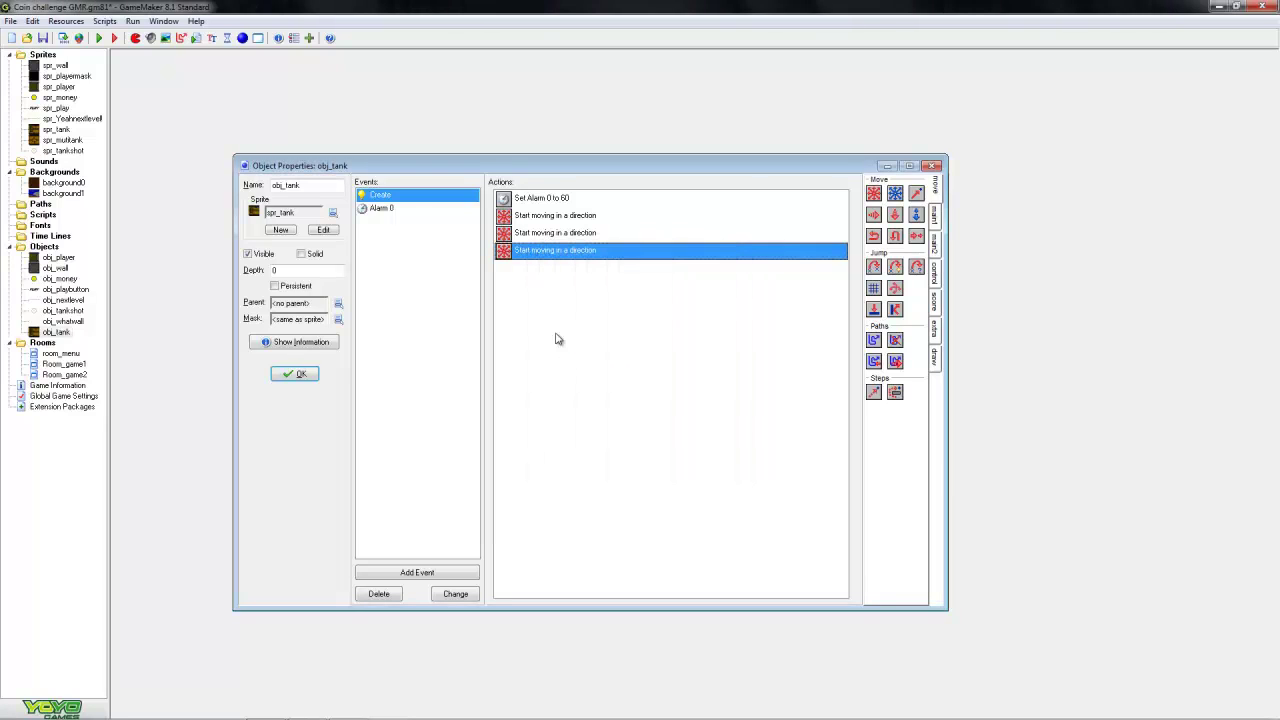
key("ctrl+v")
double_click(562, 268)
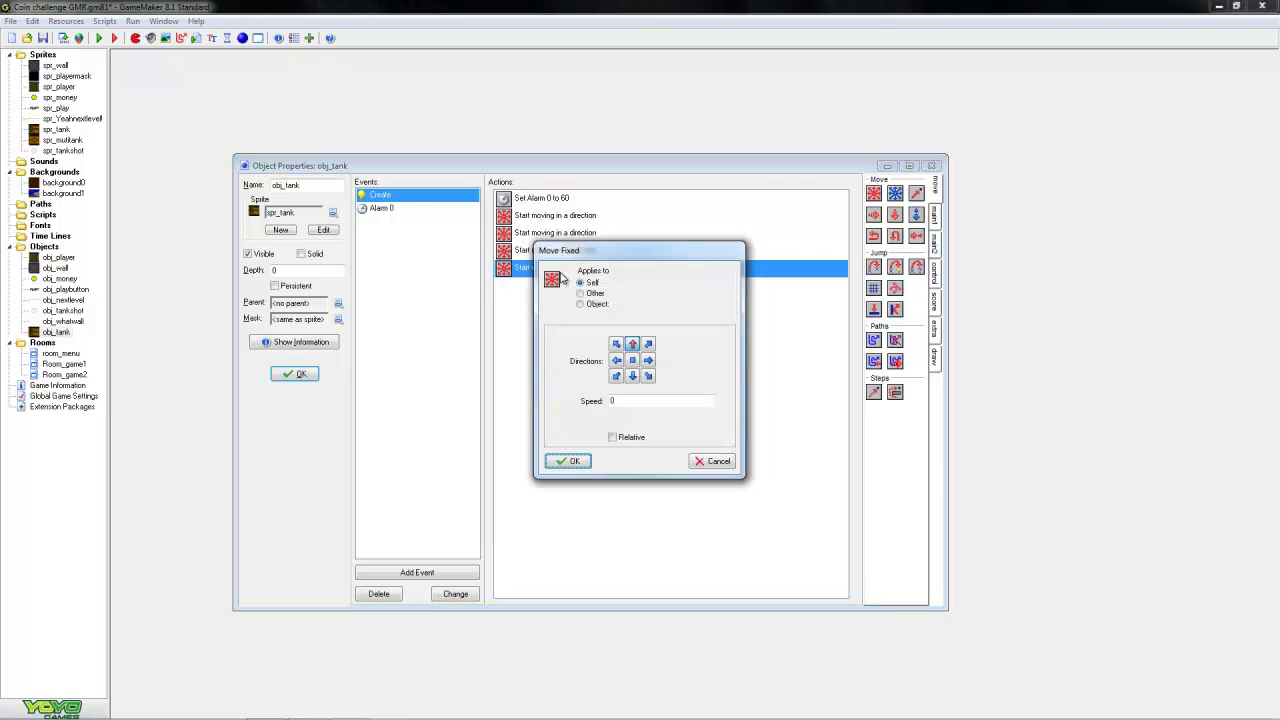
left_click(632, 376)
left_click(570, 460)
key("ctrl+v")
double_click(565, 285)
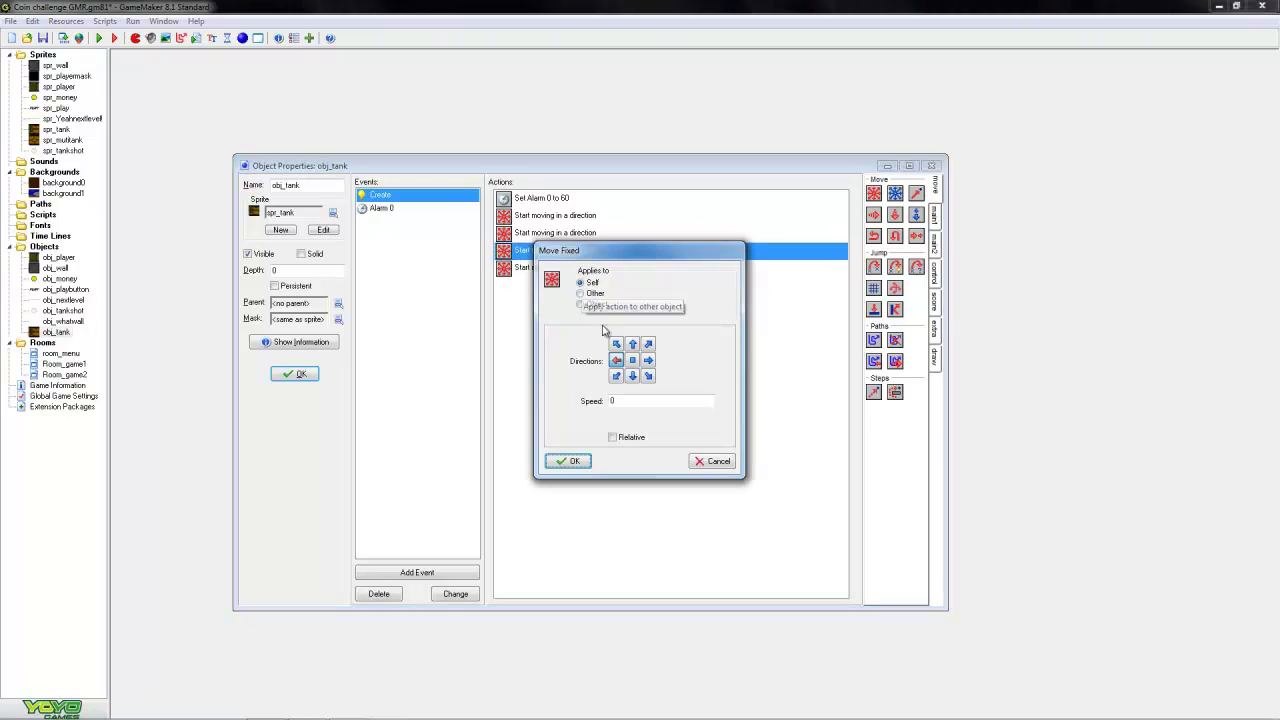
left_click(616, 360)
left_click(570, 460)
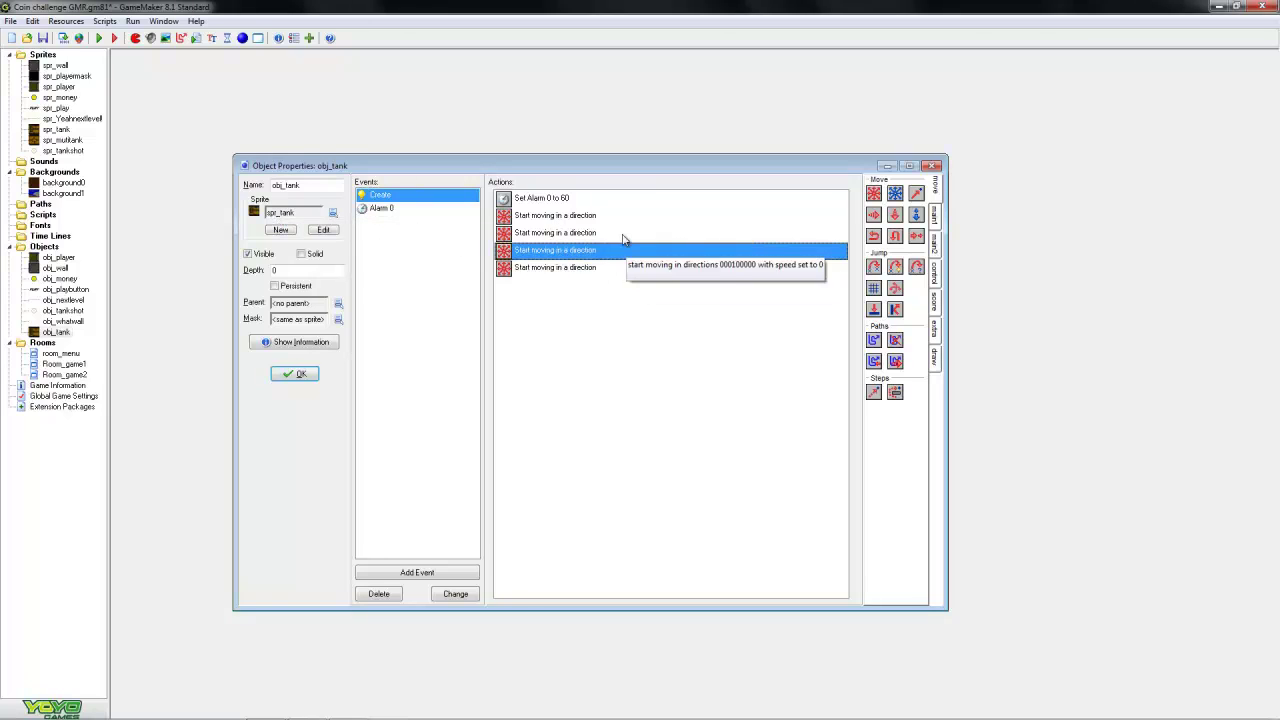
Review the first movement action's settings, keeping them unchanged
double_click(595, 216)
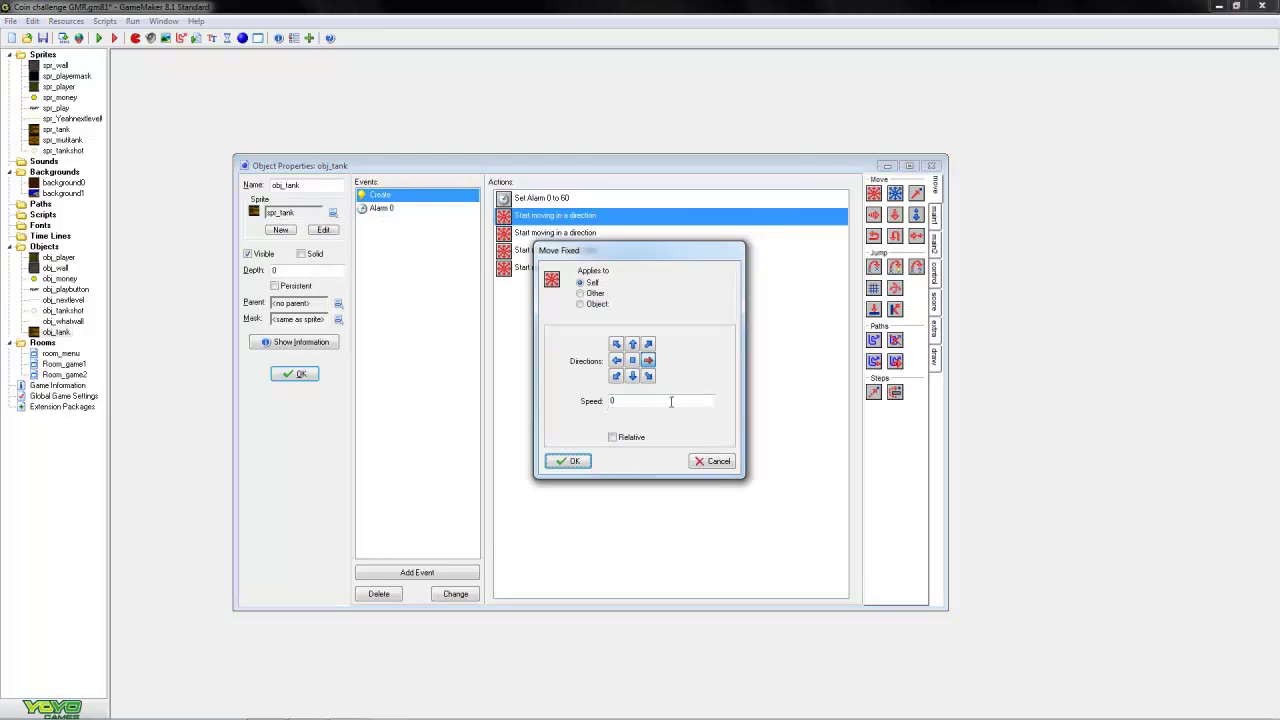
left_click(568, 461)
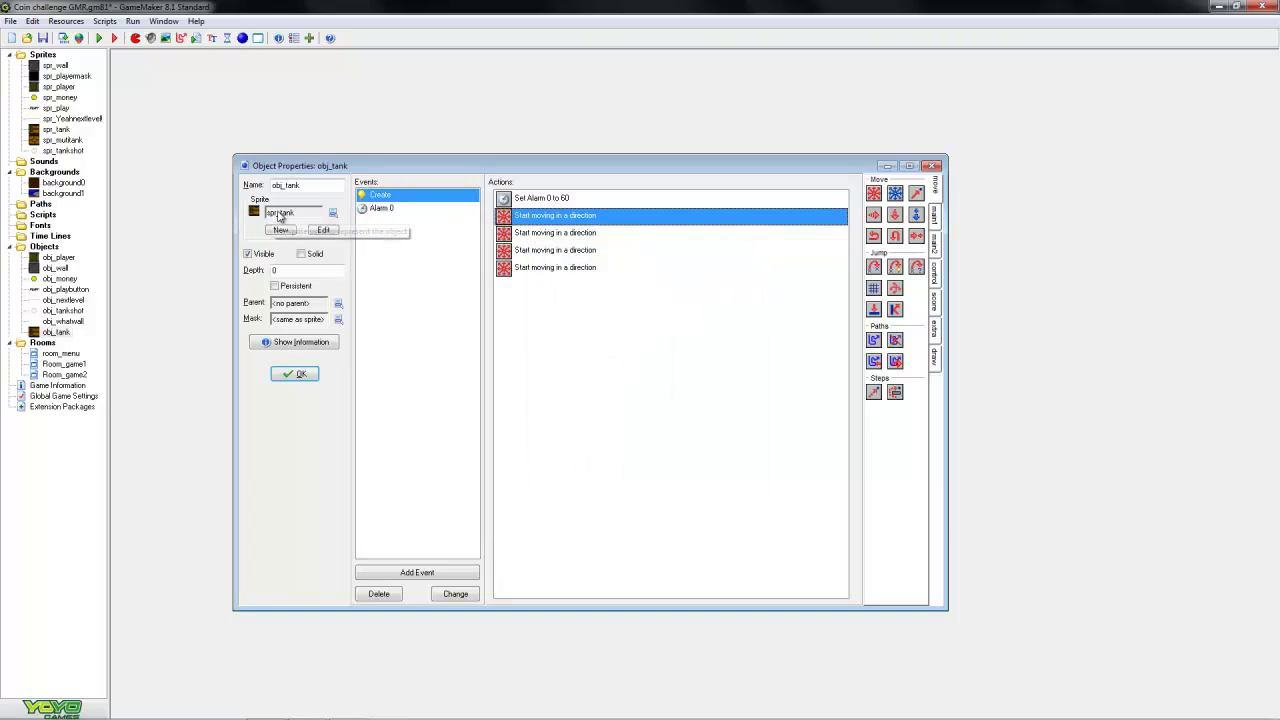
double_click(555, 216)
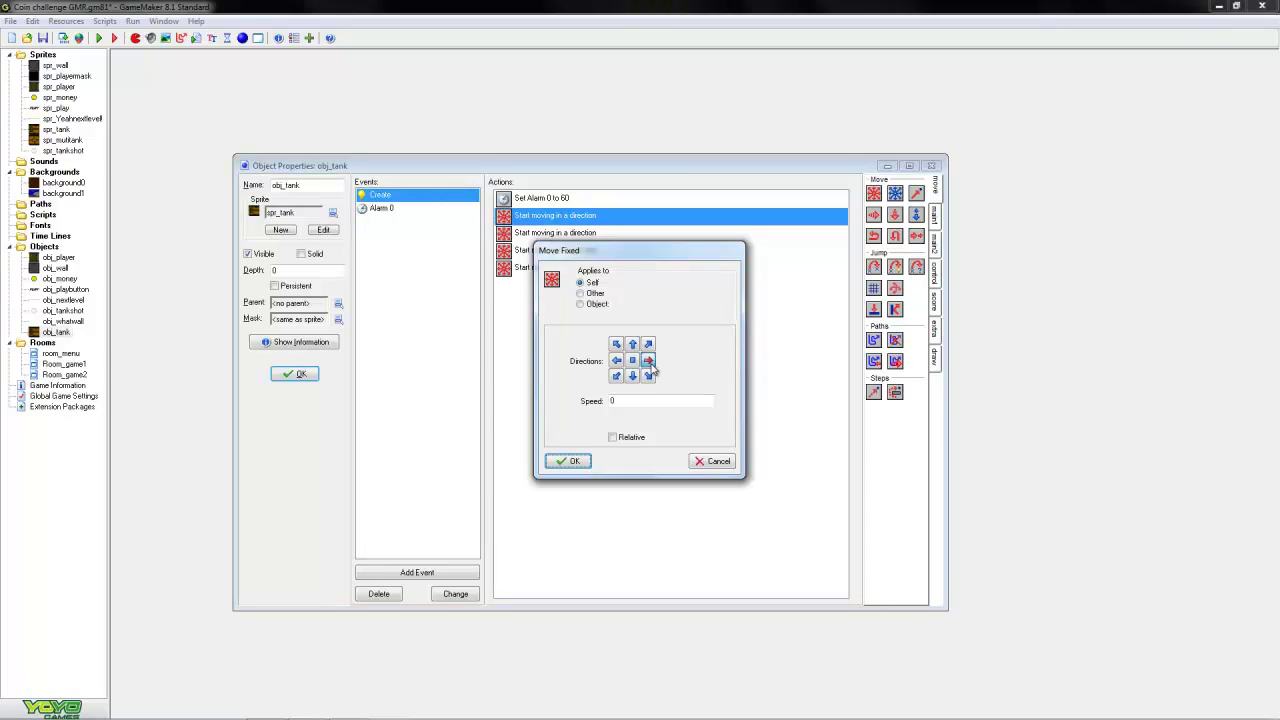
left_click(568, 461)
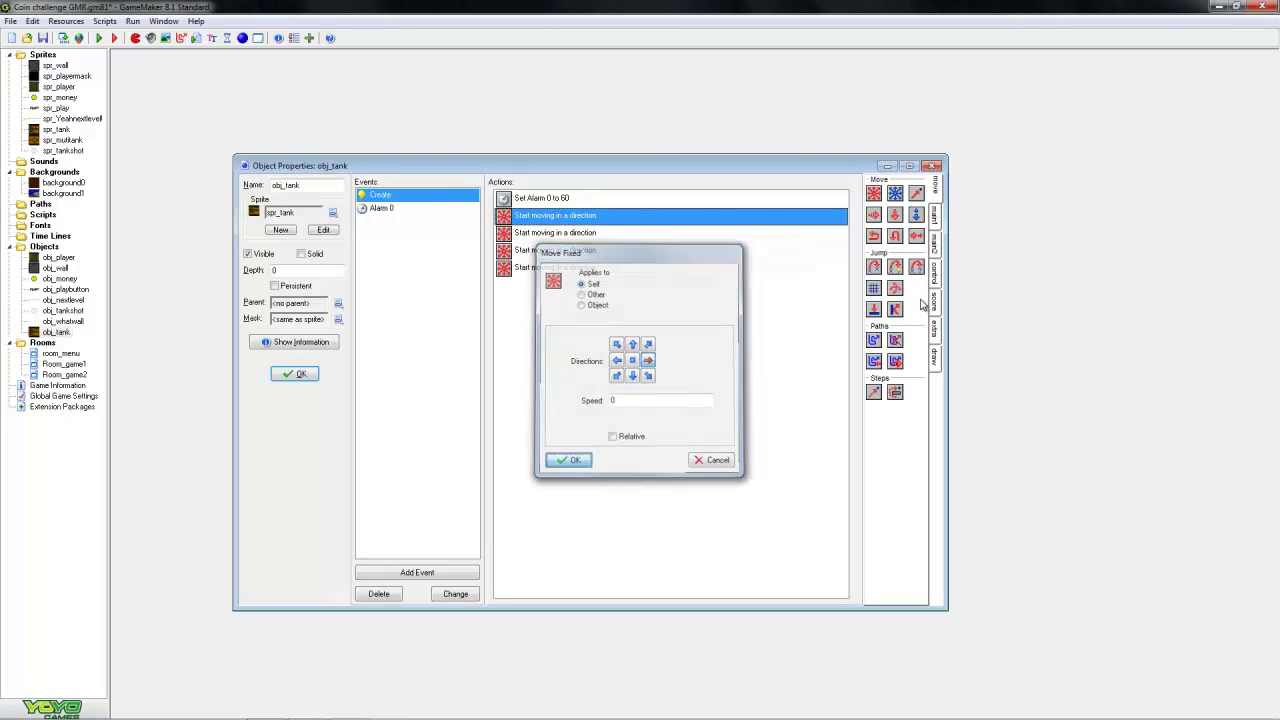
left_click(940, 225)
left_click(940, 272)
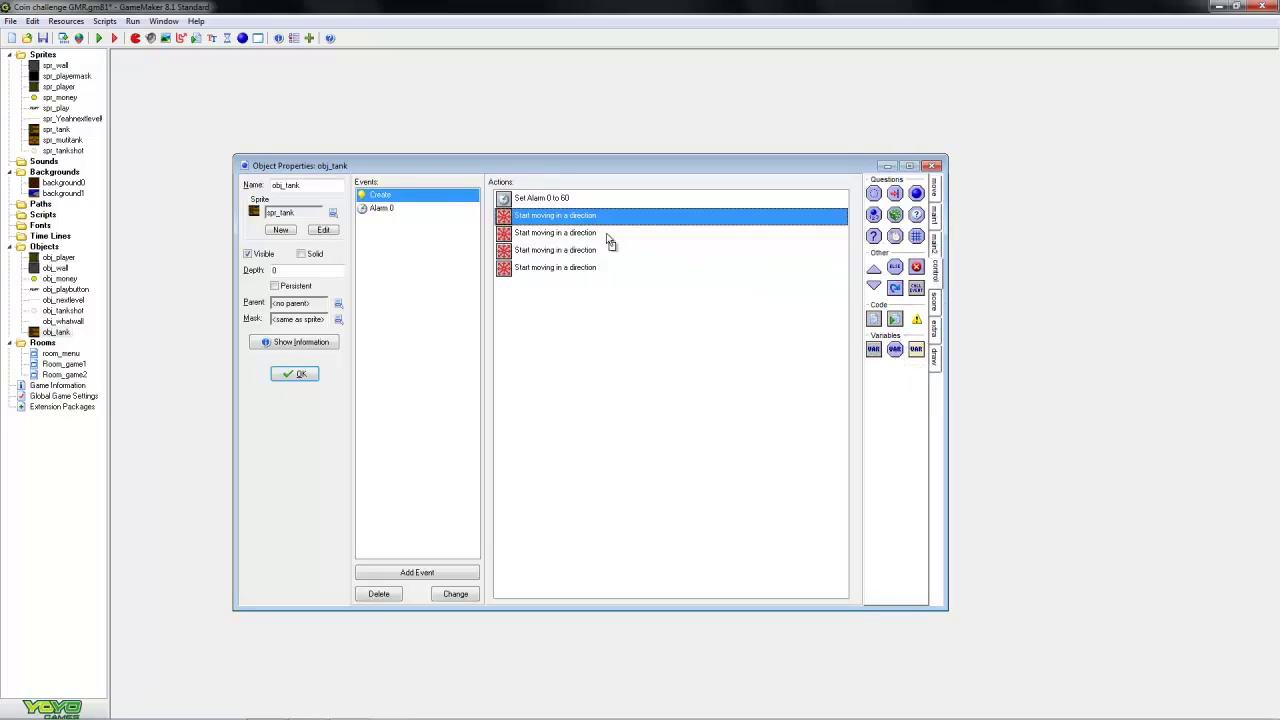
Insert a Test Variable action checking looking equals 1 before the movements
mouse_move(894, 349)
left_mouse_down()
mouse_move(540, 220)
mouse_move(628, 252)
left_mouse_up()
type("looking")
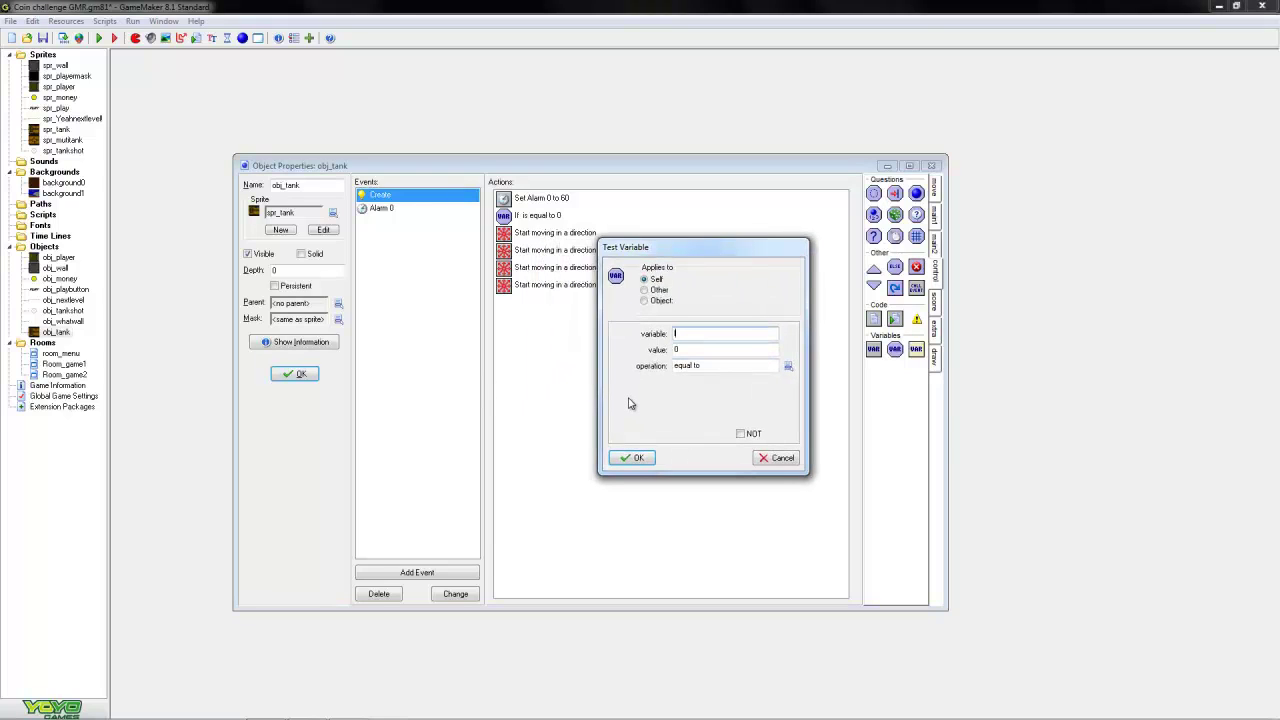
left_click(632, 460)
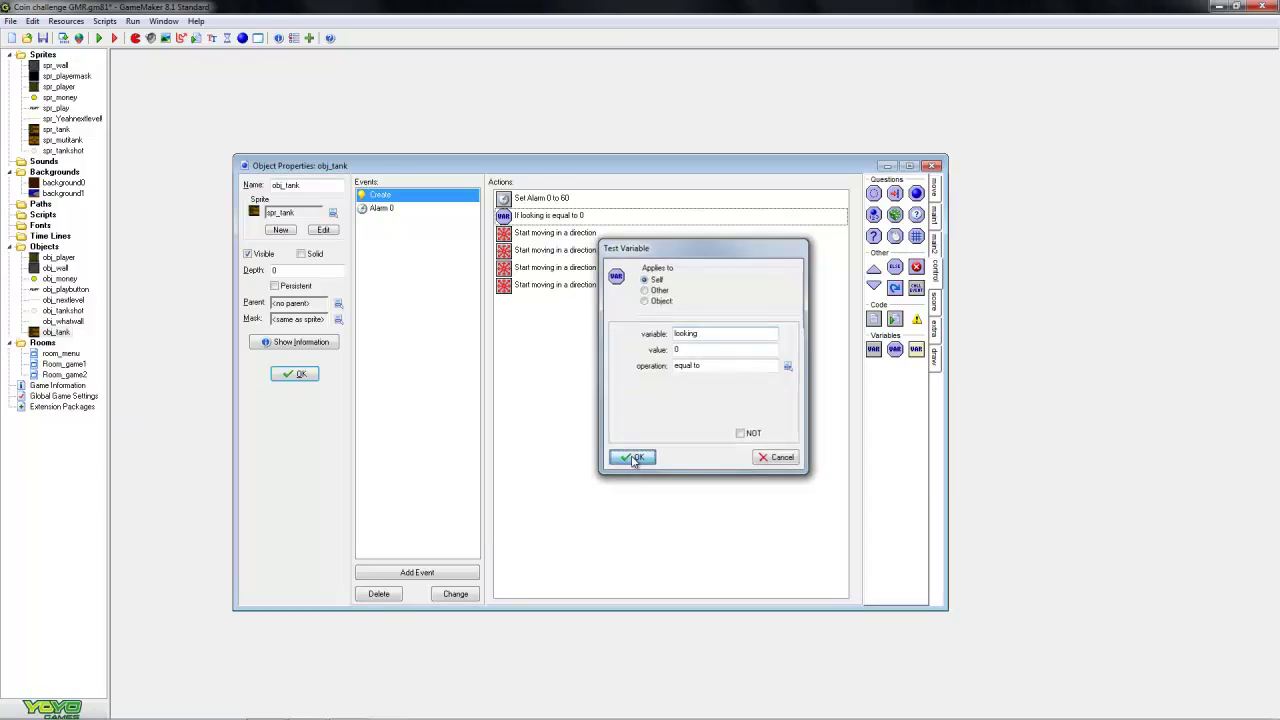
double_click(575, 233)
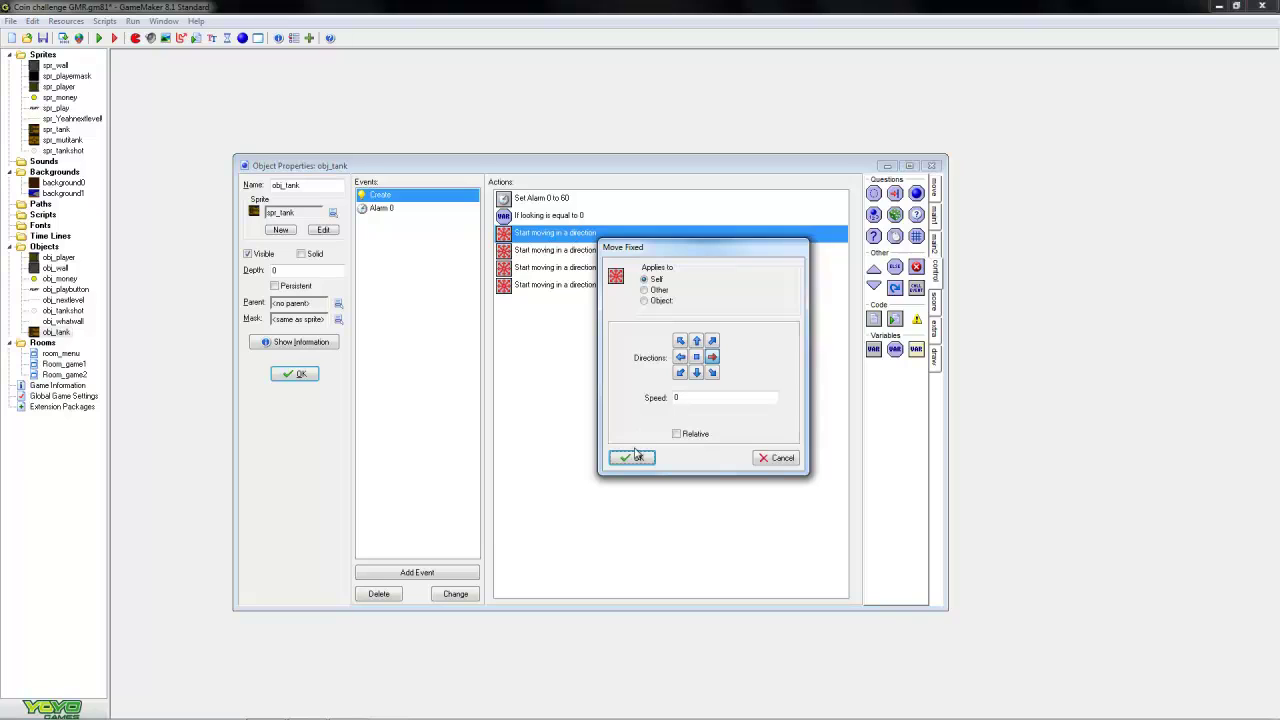
left_click(637, 457)
double_click(548, 215)
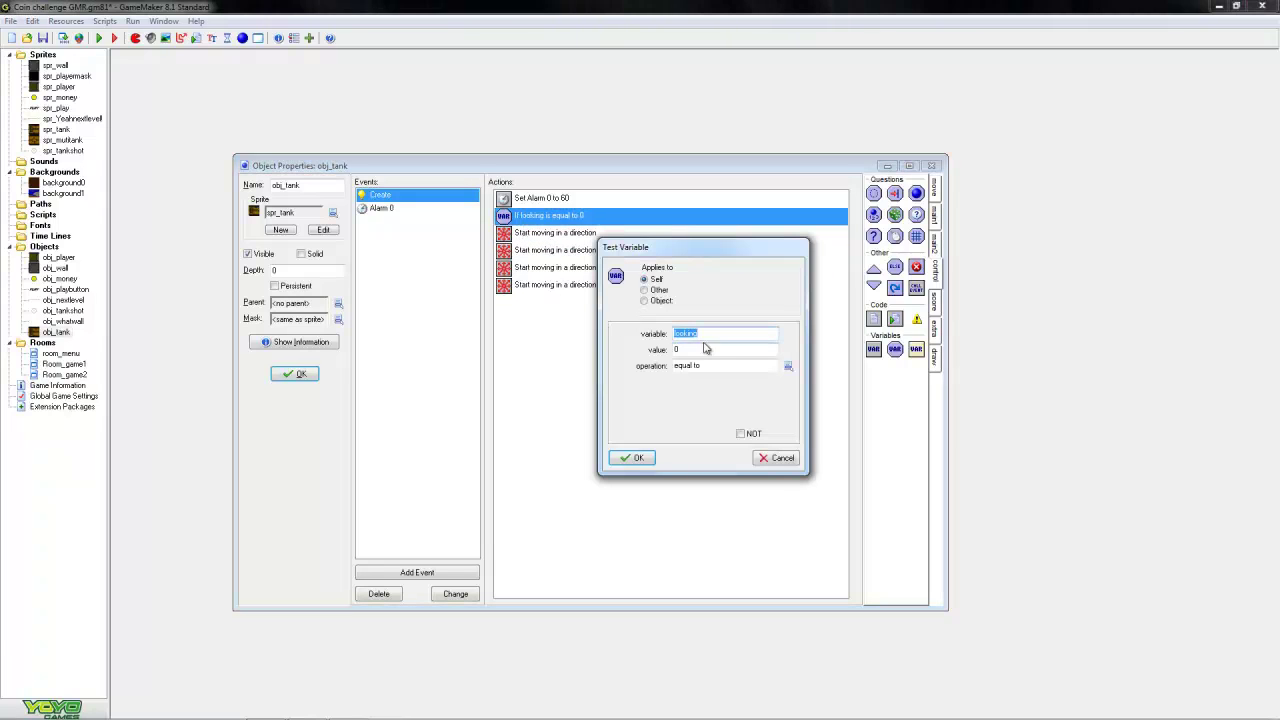
key("Tab")
type("1")
left_click(640, 459)
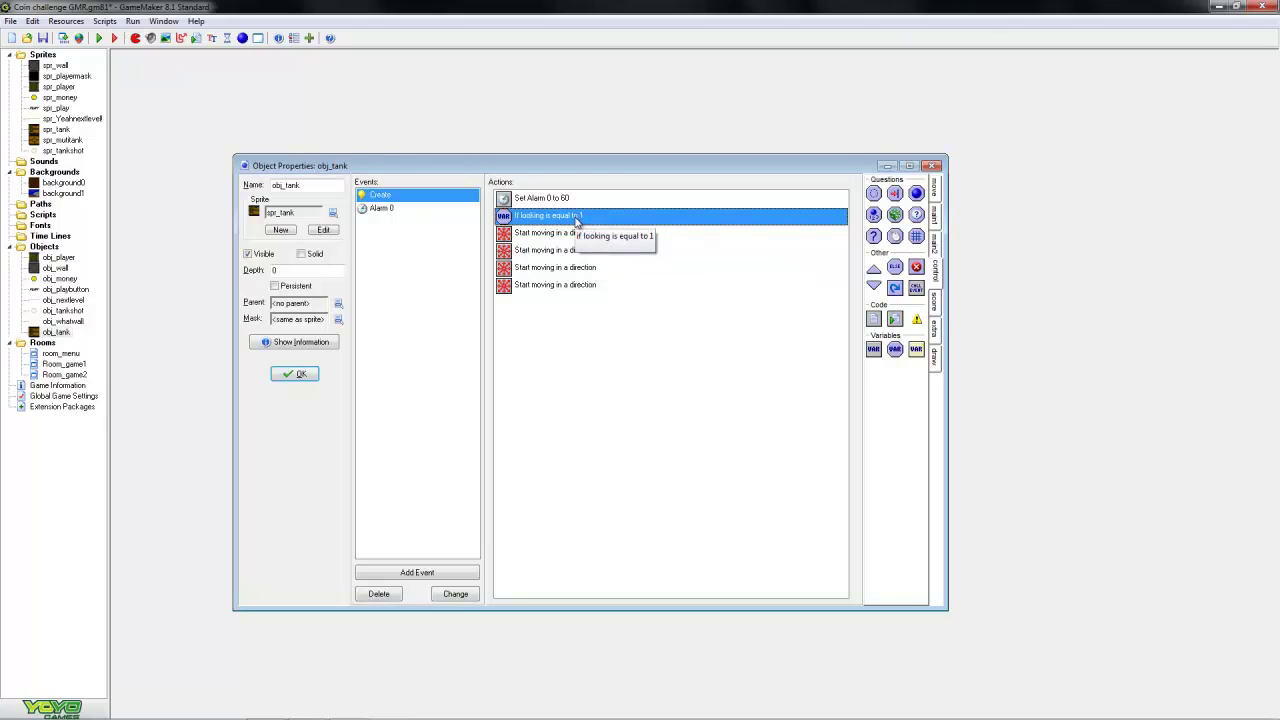
Copy the looking test so one precedes each movement action
left_click(555, 233)
key("ctrl+v")
key("ctrl+v")
mouse_move(560, 302)
left_mouse_down()
mouse_move(575, 236)
mouse_move(555, 262)
mouse_move(555, 335)
left_mouse_up()
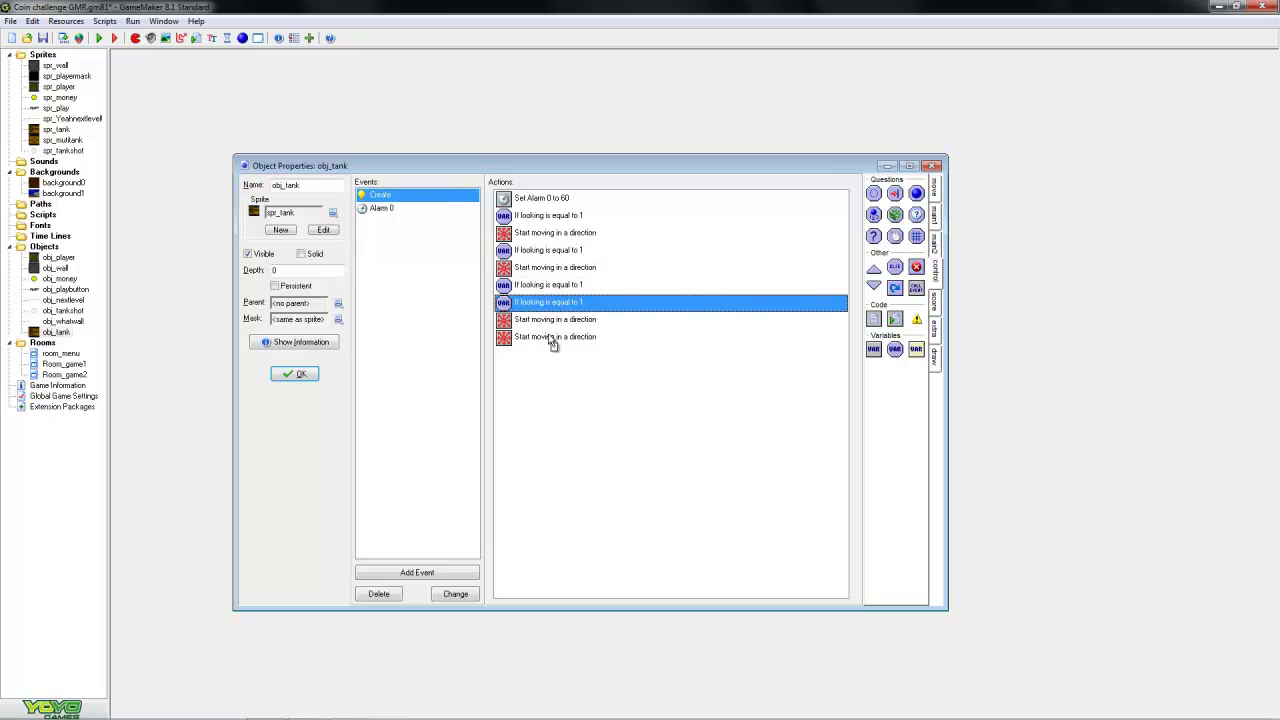
double_click(555, 233)
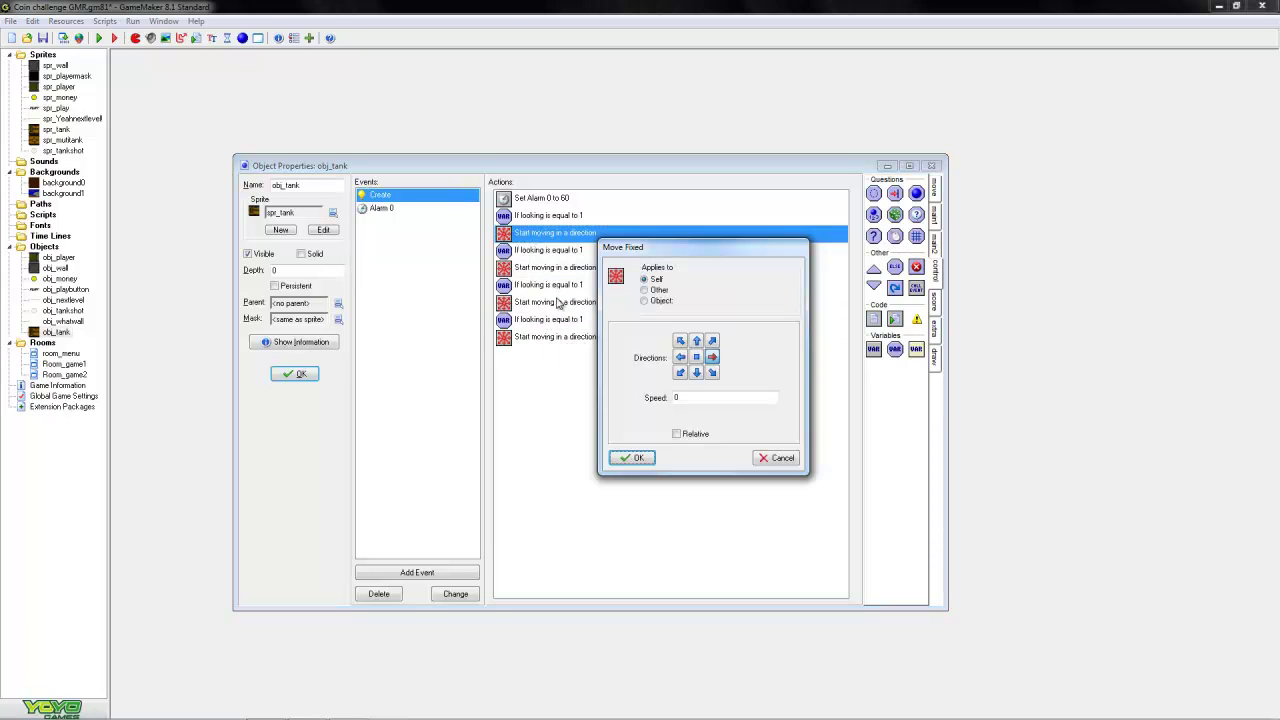
left_click(631, 458)
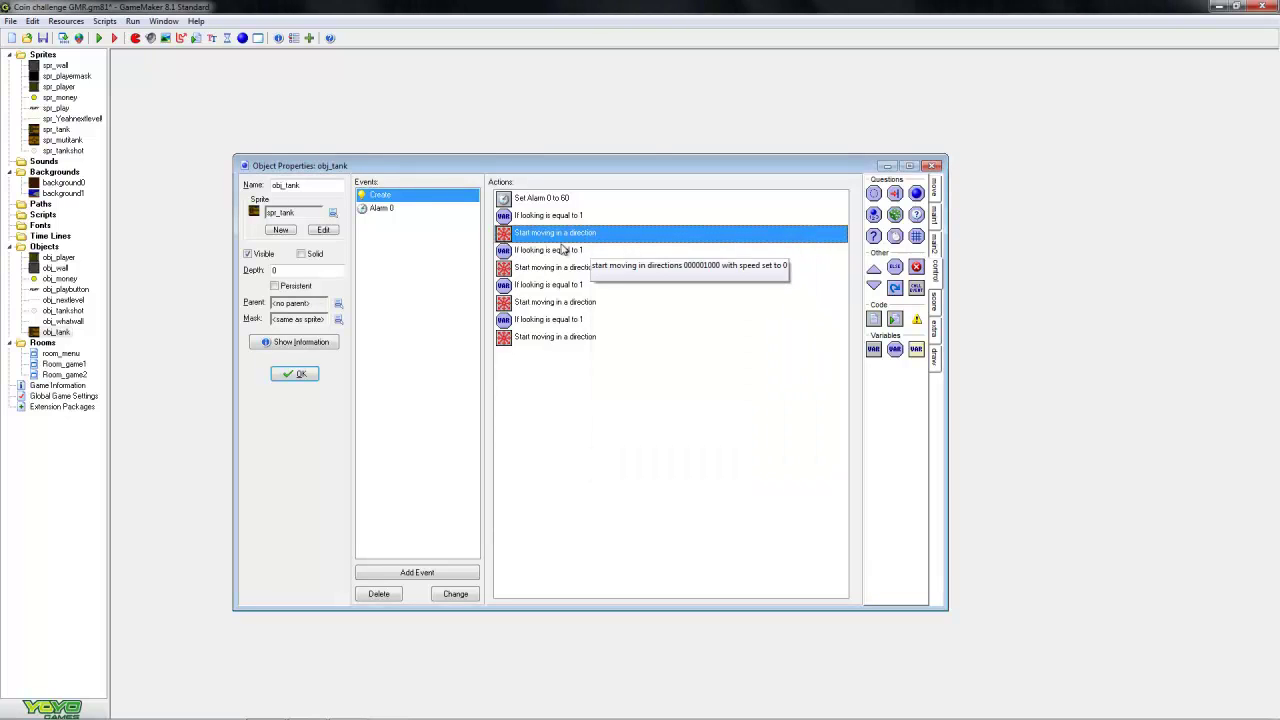
Change the second and third looking tests to values 2 and 3
left_click(548, 250)
double_click(548, 250)
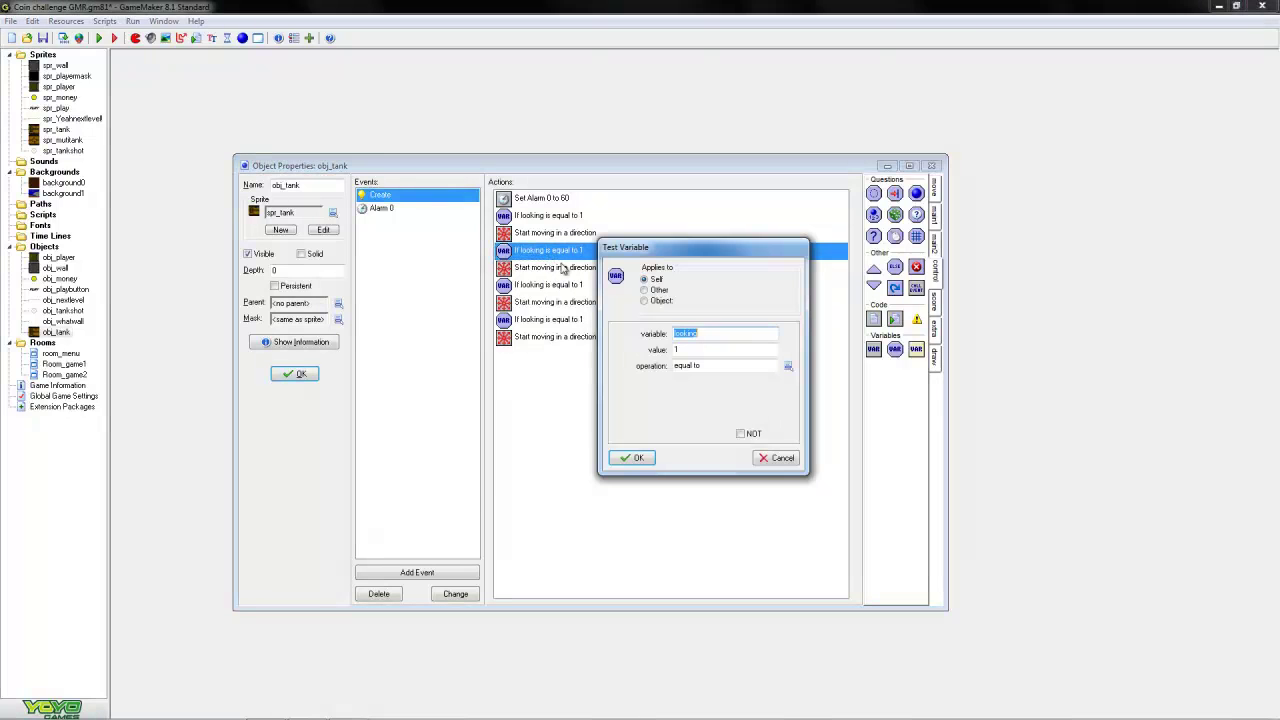
double_click(701, 351)
type("2")
left_click(631, 458)
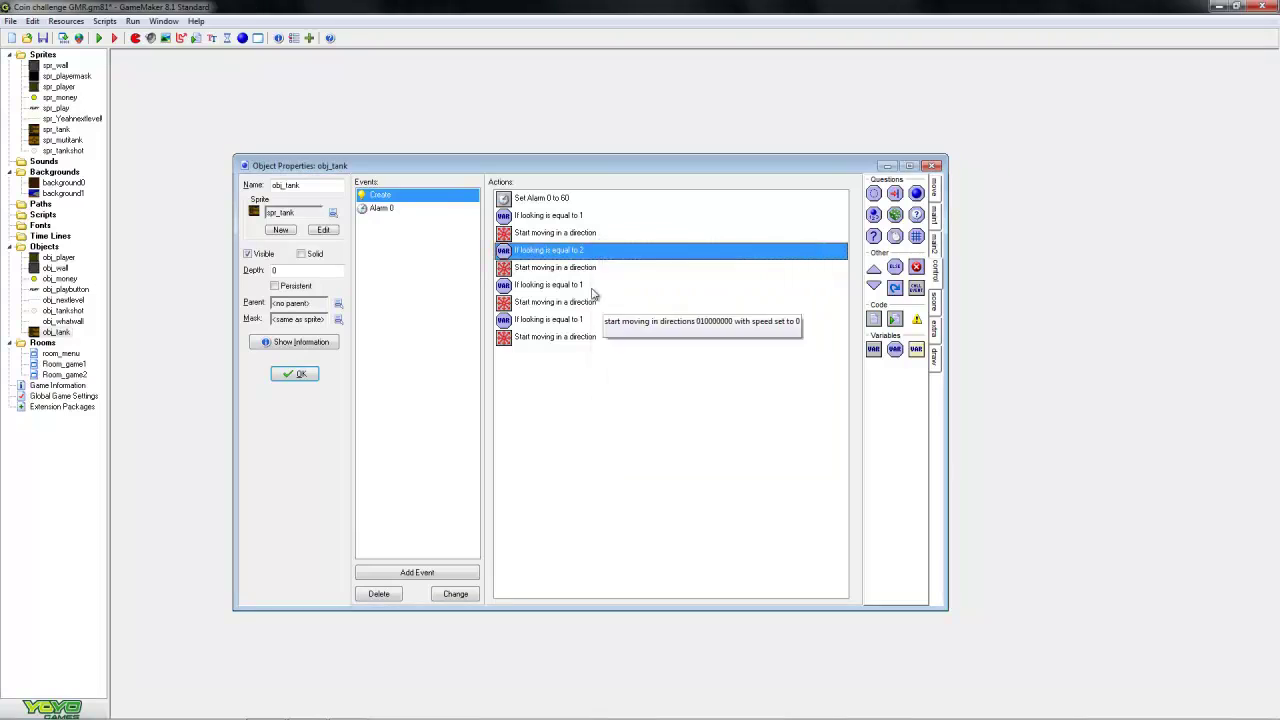
double_click(555, 268)
left_click(631, 458)
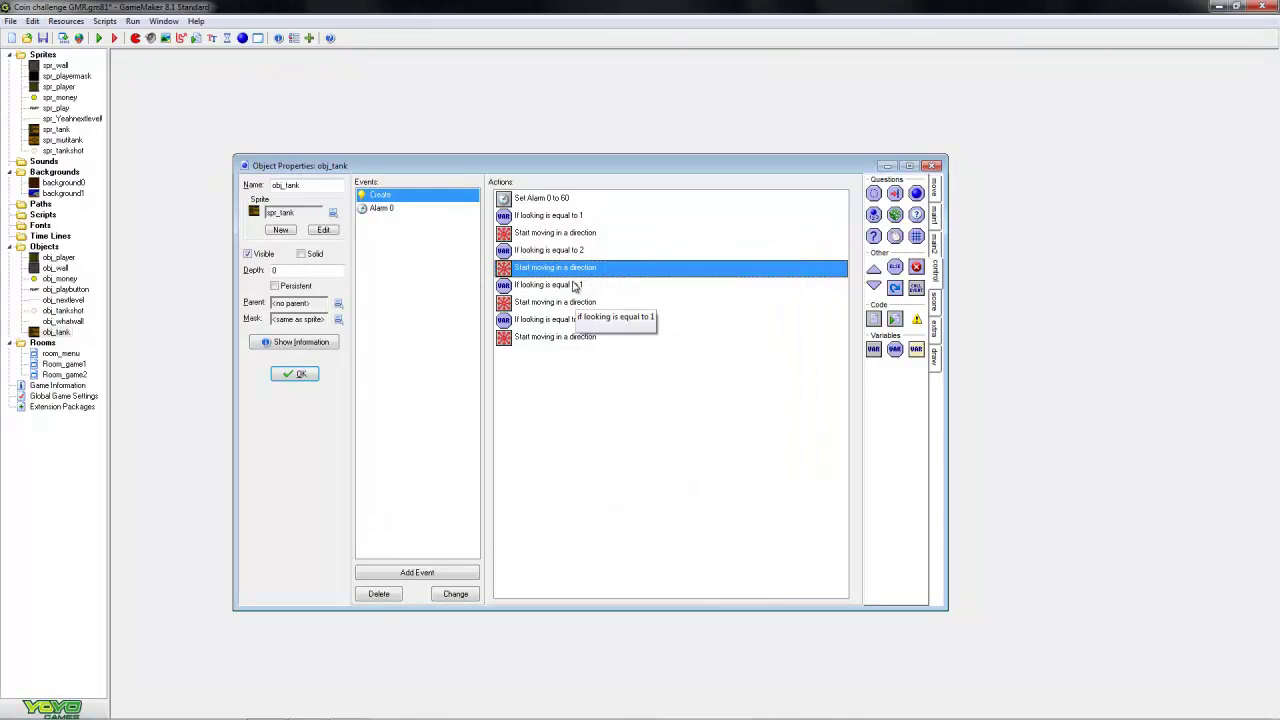
double_click(548, 285)
double_click(675, 350)
type("3")
left_click(631, 458)
double_click(555, 302)
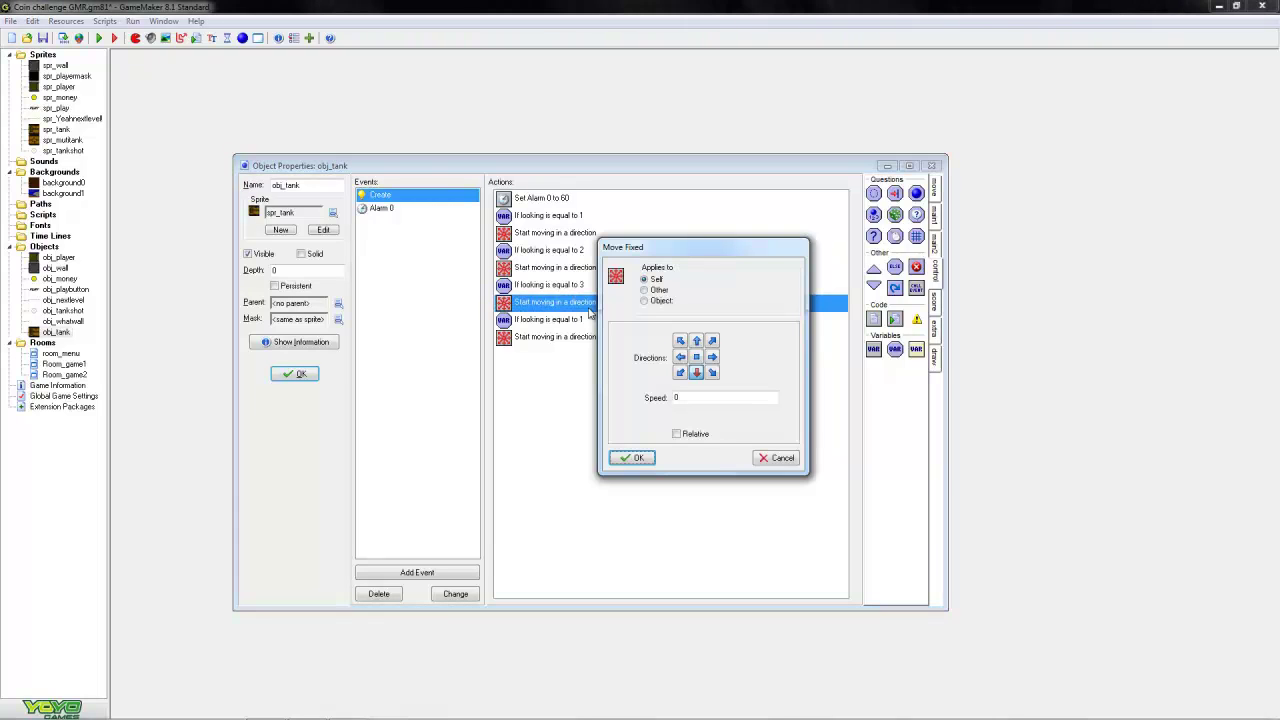
left_click(640, 459)
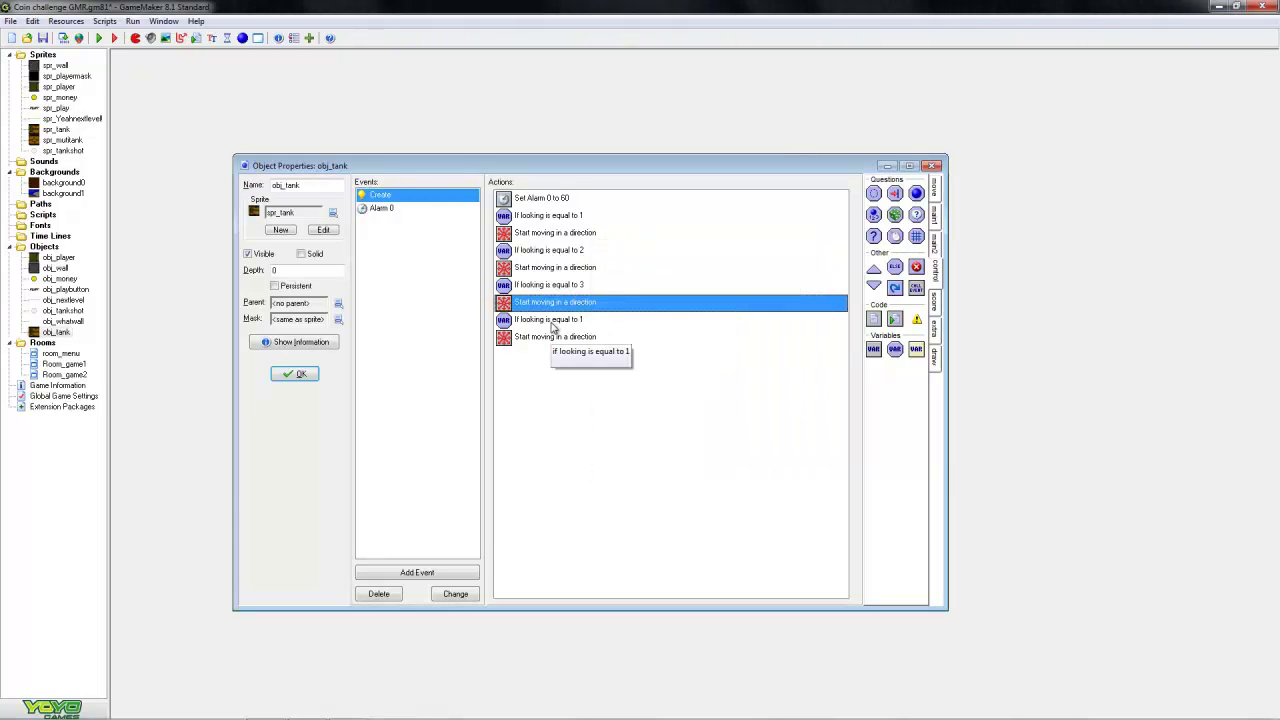
Set the last looking test to 4 and confirm its following movement
double_click(548, 319)
double_click(678, 350)
type("4")
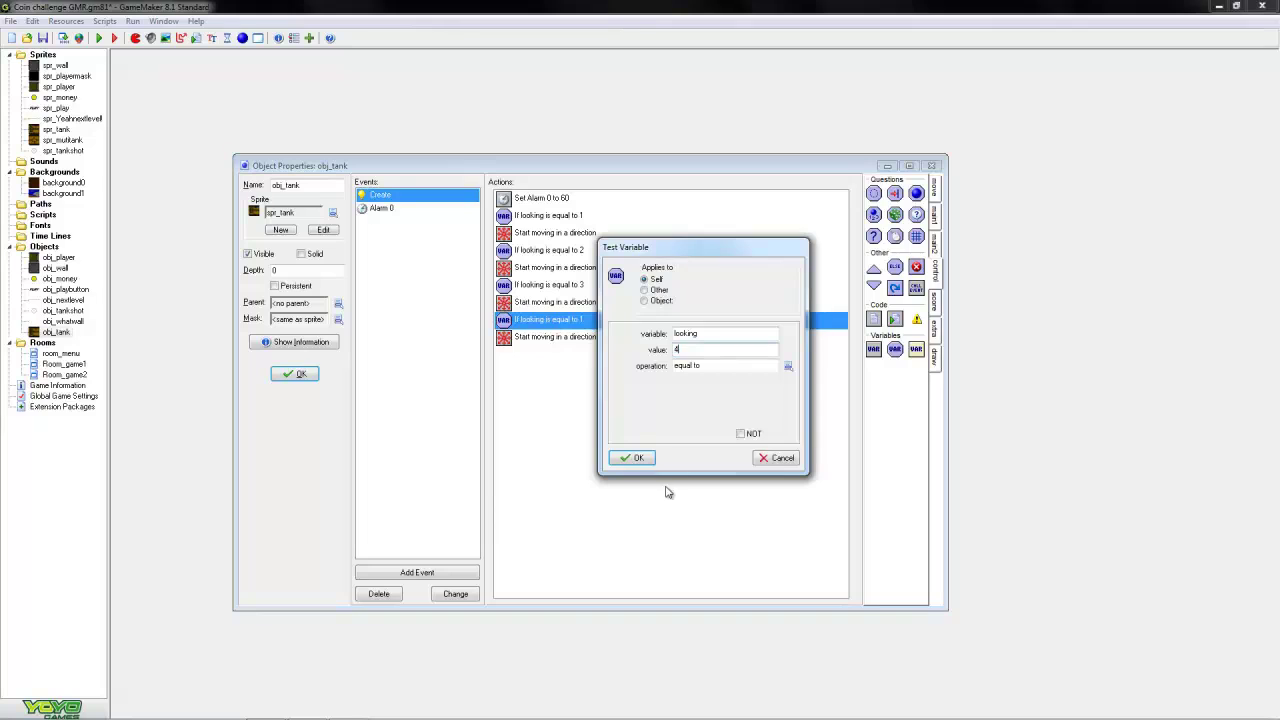
left_click(631, 458)
double_click(555, 336)
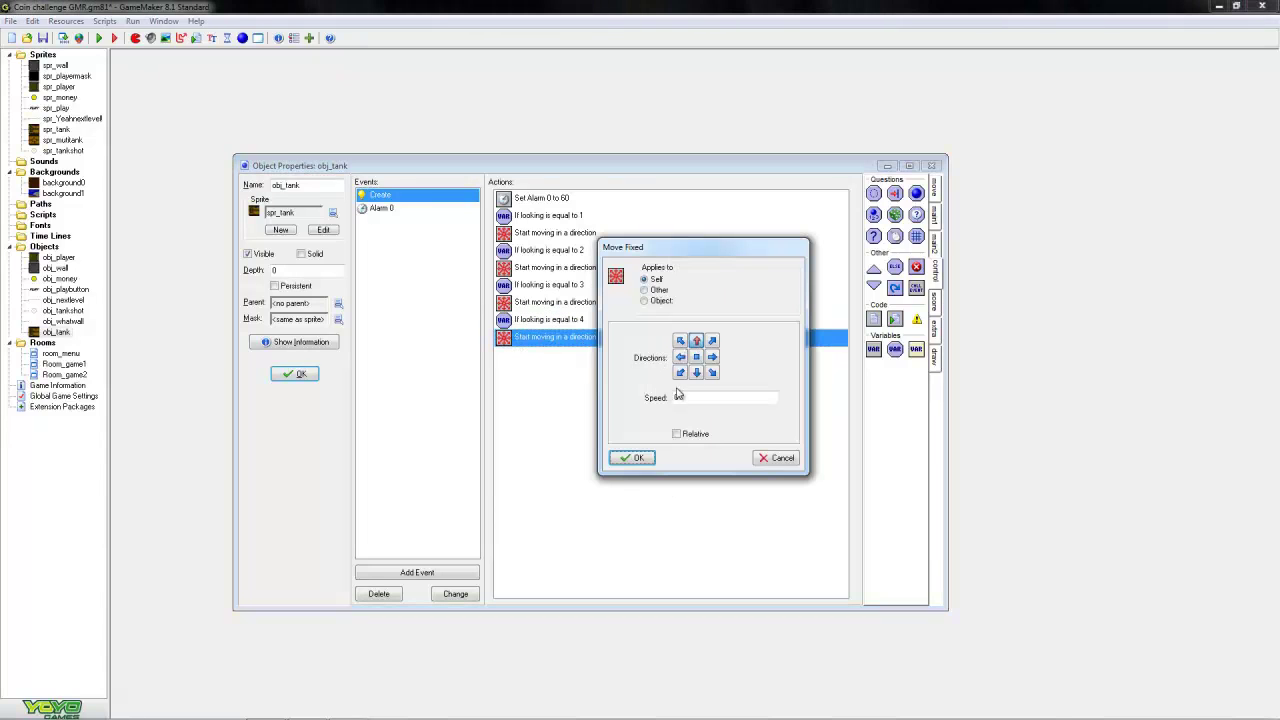
left_click(631, 458)
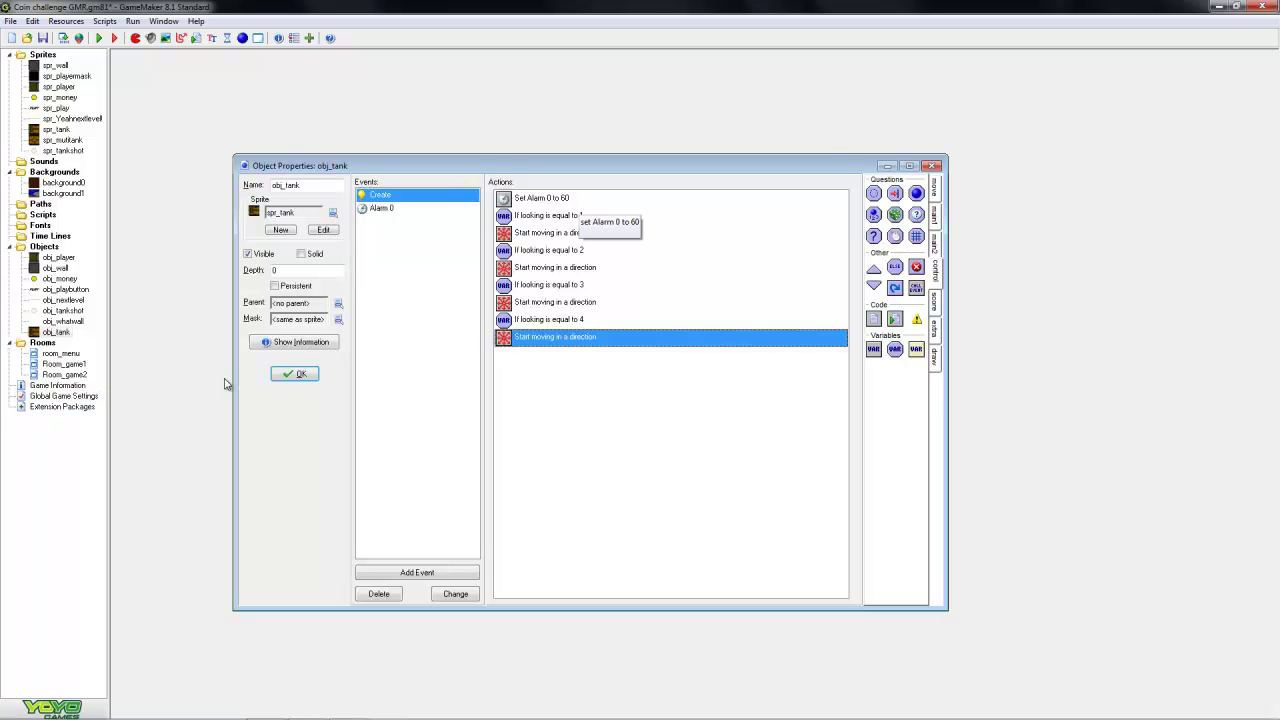
Close obj_tank's properties and open Room_game1 in an enlarged editor
left_click(300, 374)
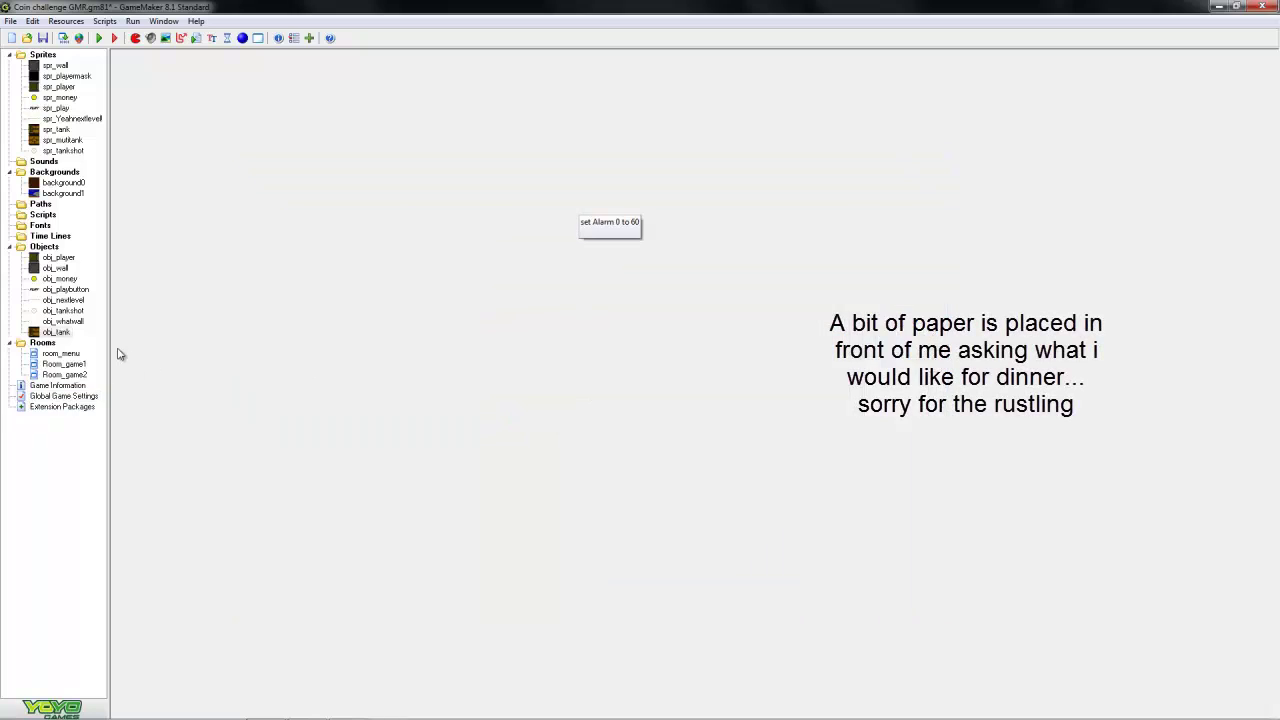
double_click(64, 364)
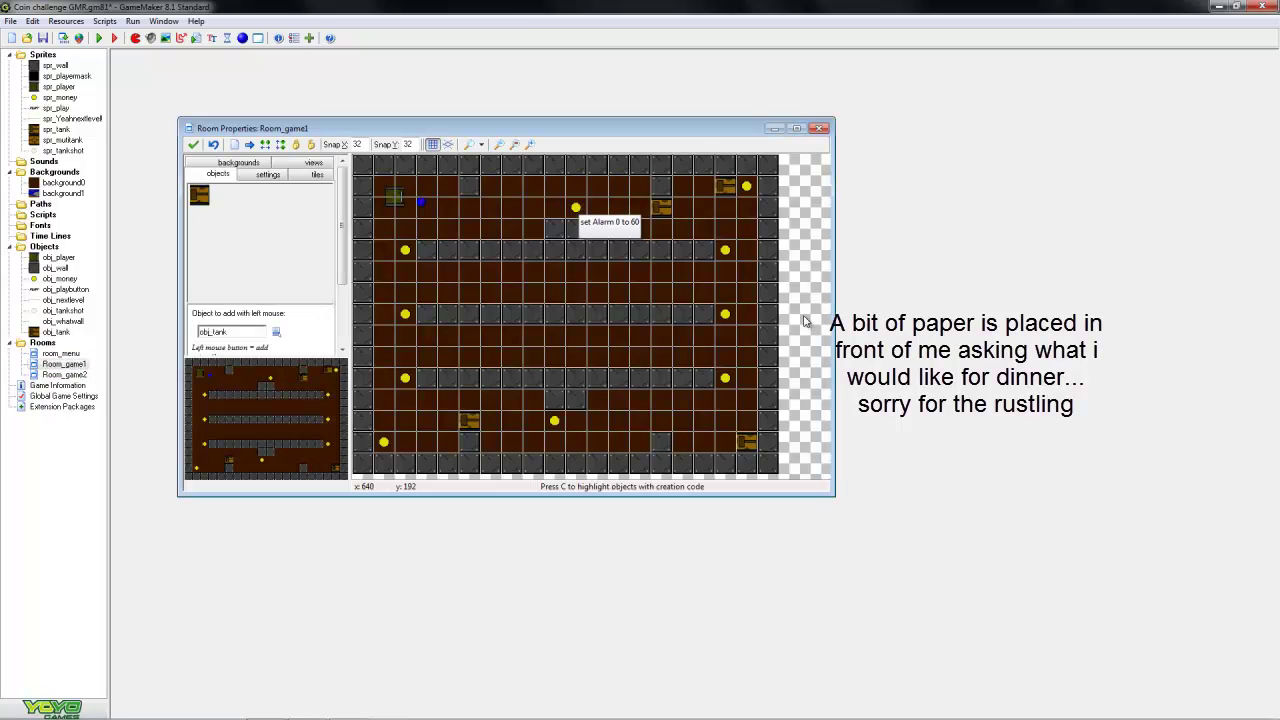
left_click_drag(837, 493, 1085, 648)
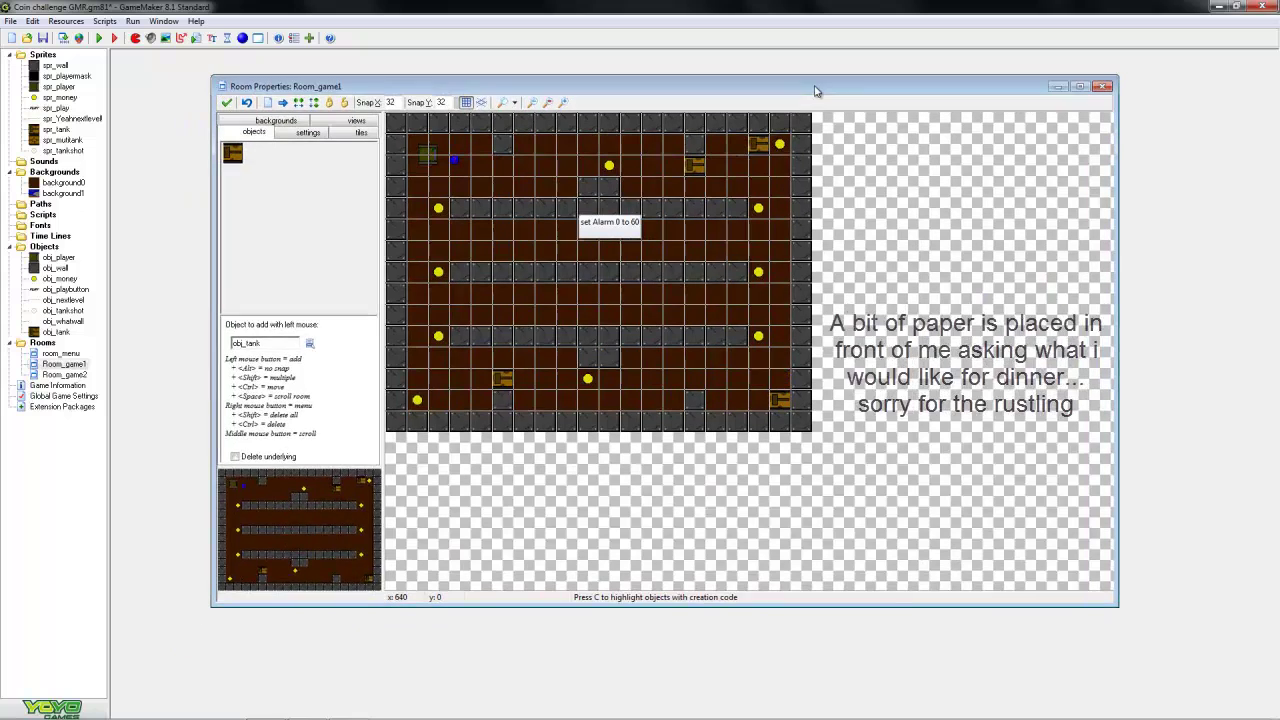
left_click_drag(786, 128, 820, 86)
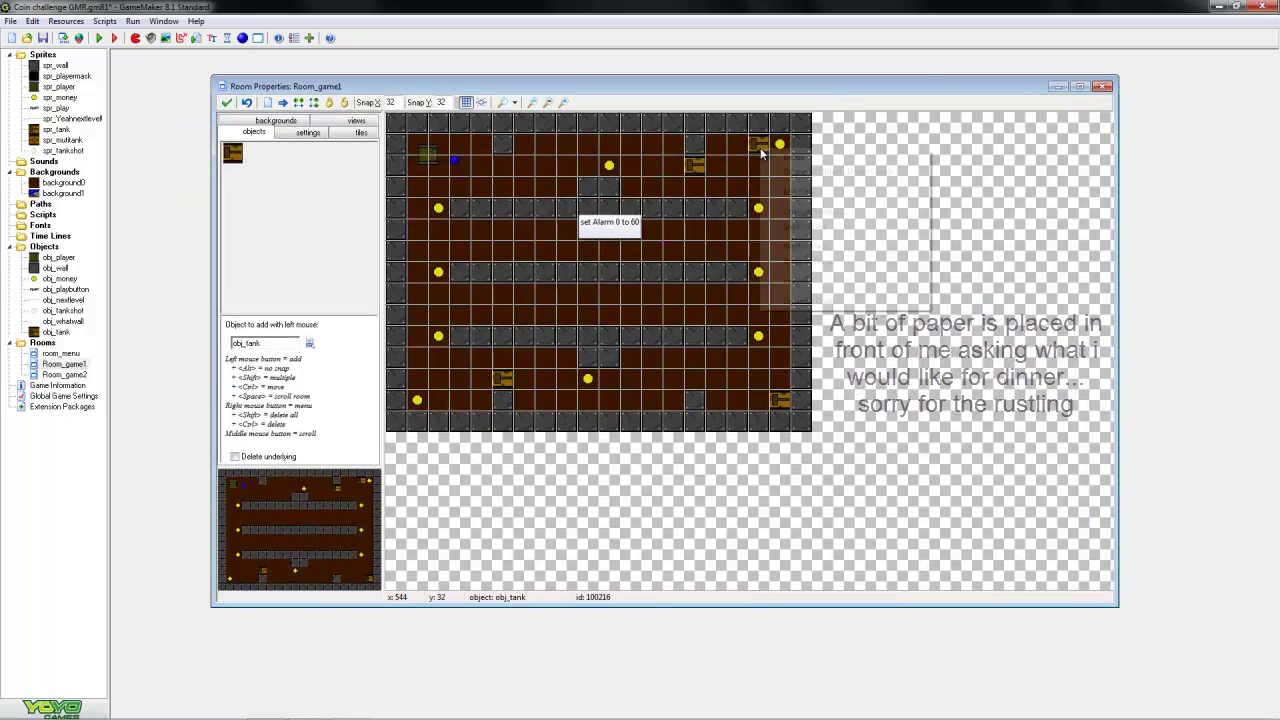
Open one tank instance's creation code and move the editor off the level
right_click(768, 148)
left_click(800, 296)
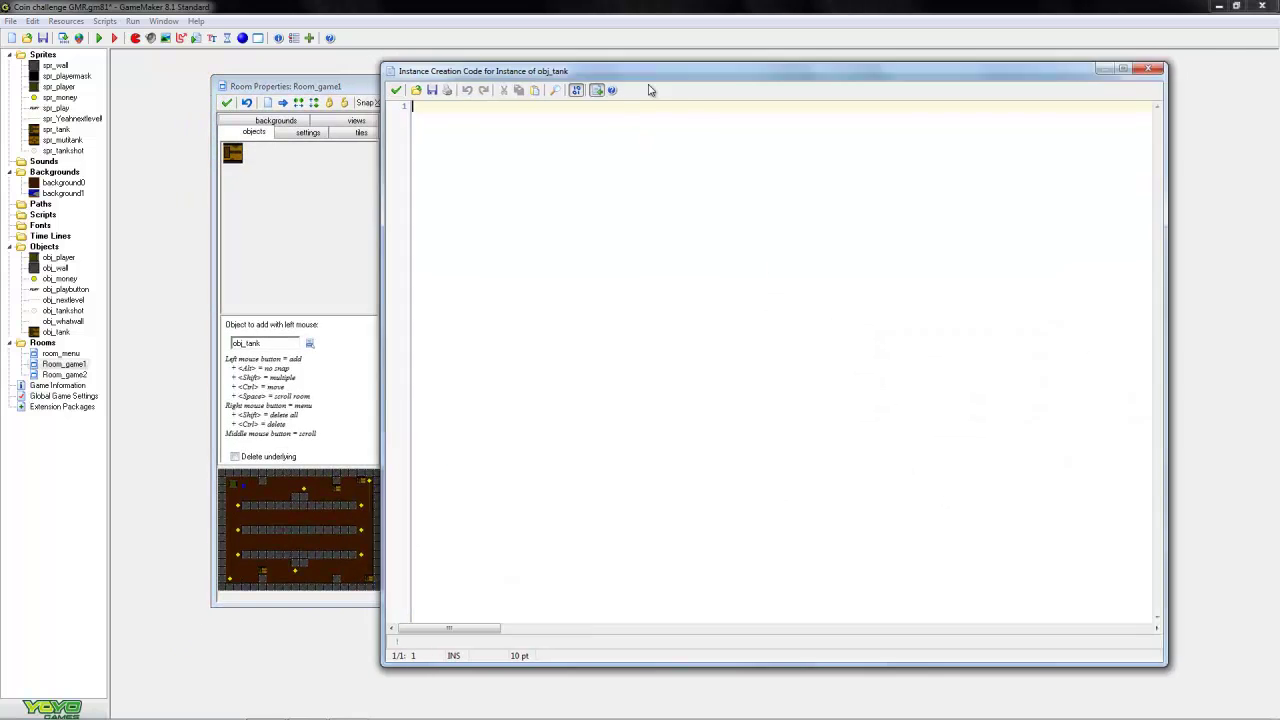
left_click_drag(627, 66, 549, 66)
left_click_drag(1078, 652, 730, 358)
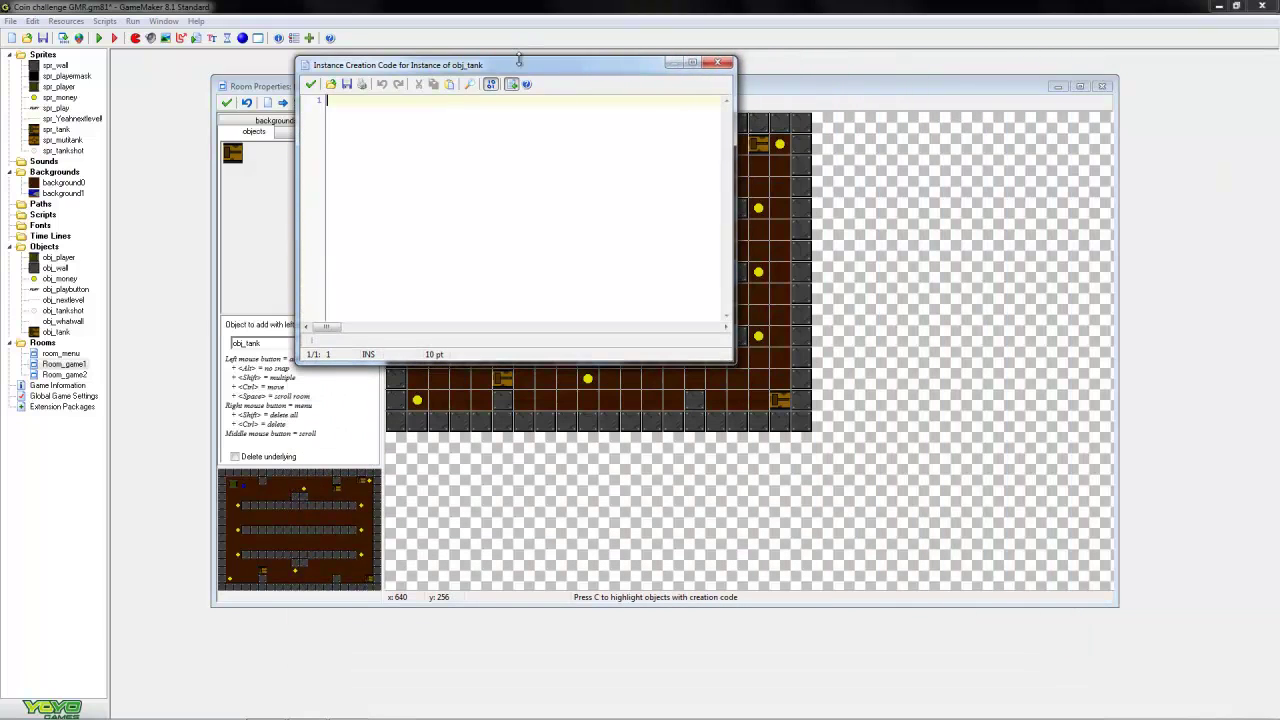
mouse_move(519, 64)
left_mouse_down()
mouse_move(1067, 164)
mouse_move(1047, 144)
left_mouse_up()
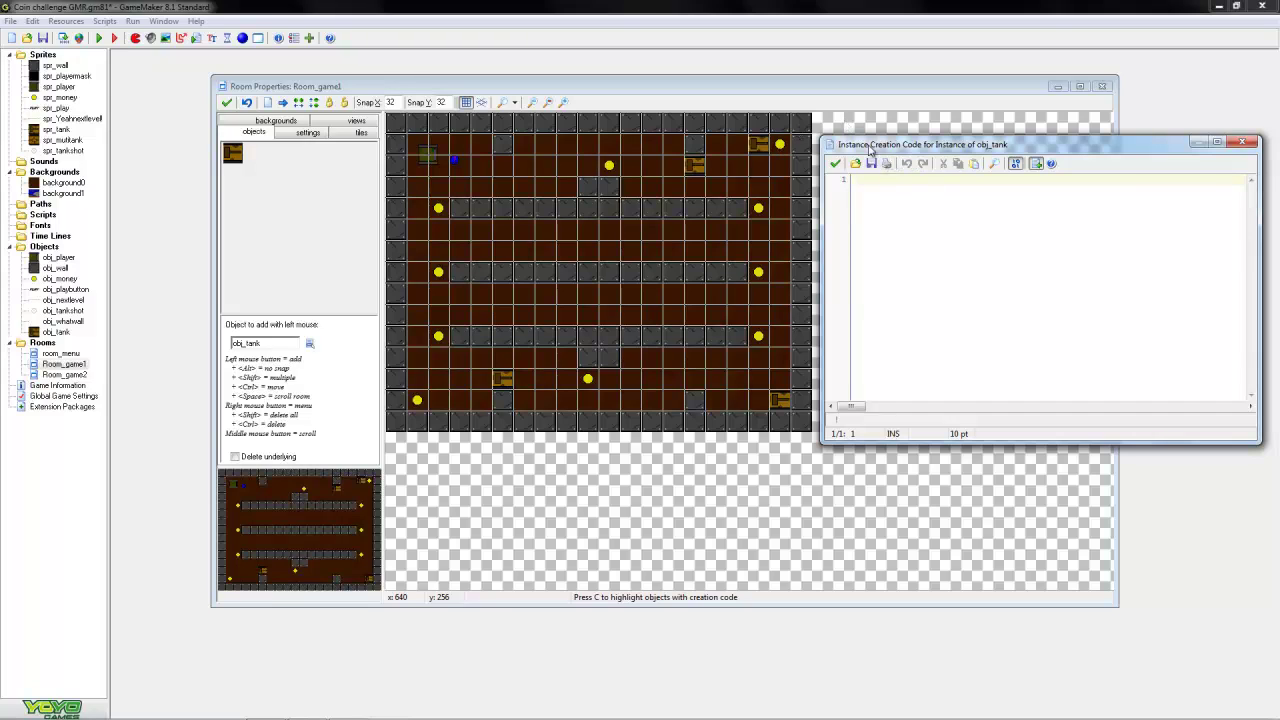
Give the top-right tank looking = 3 and set a second tank's looking code
left_click(836, 163)
right_click(762, 145)
left_click(809, 291)
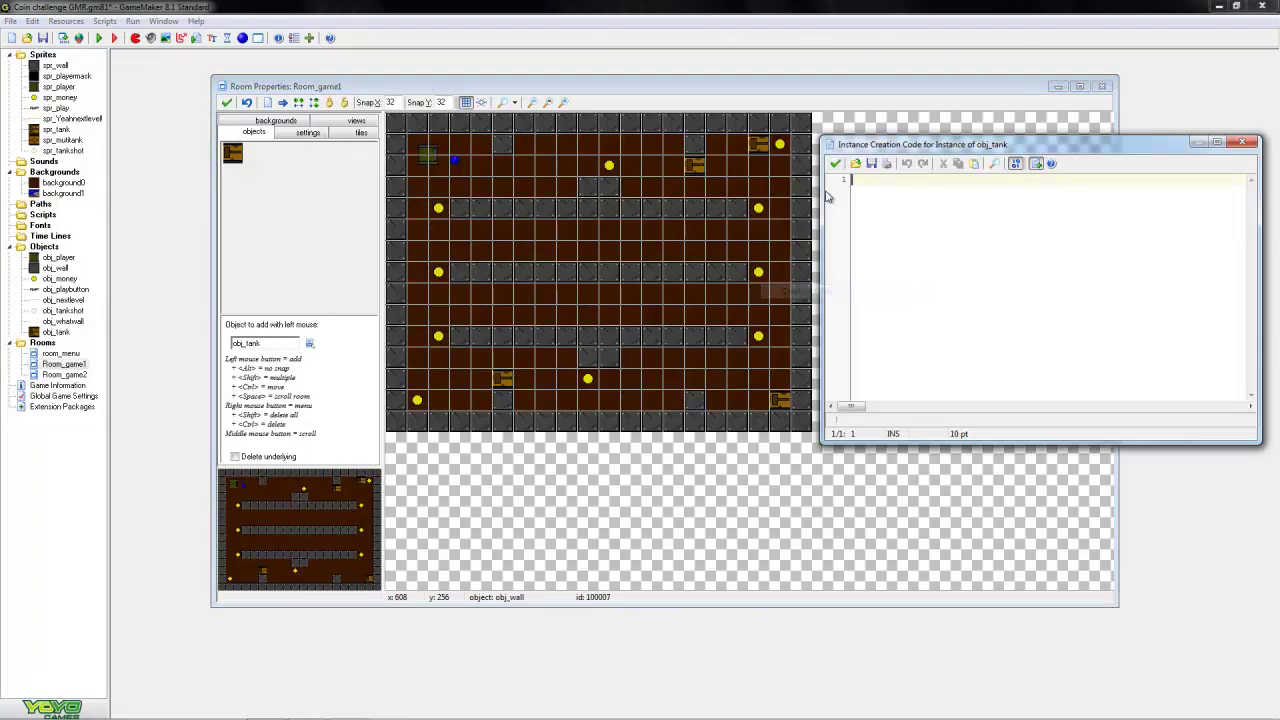
left_click_drag(890, 158, 900, 154)
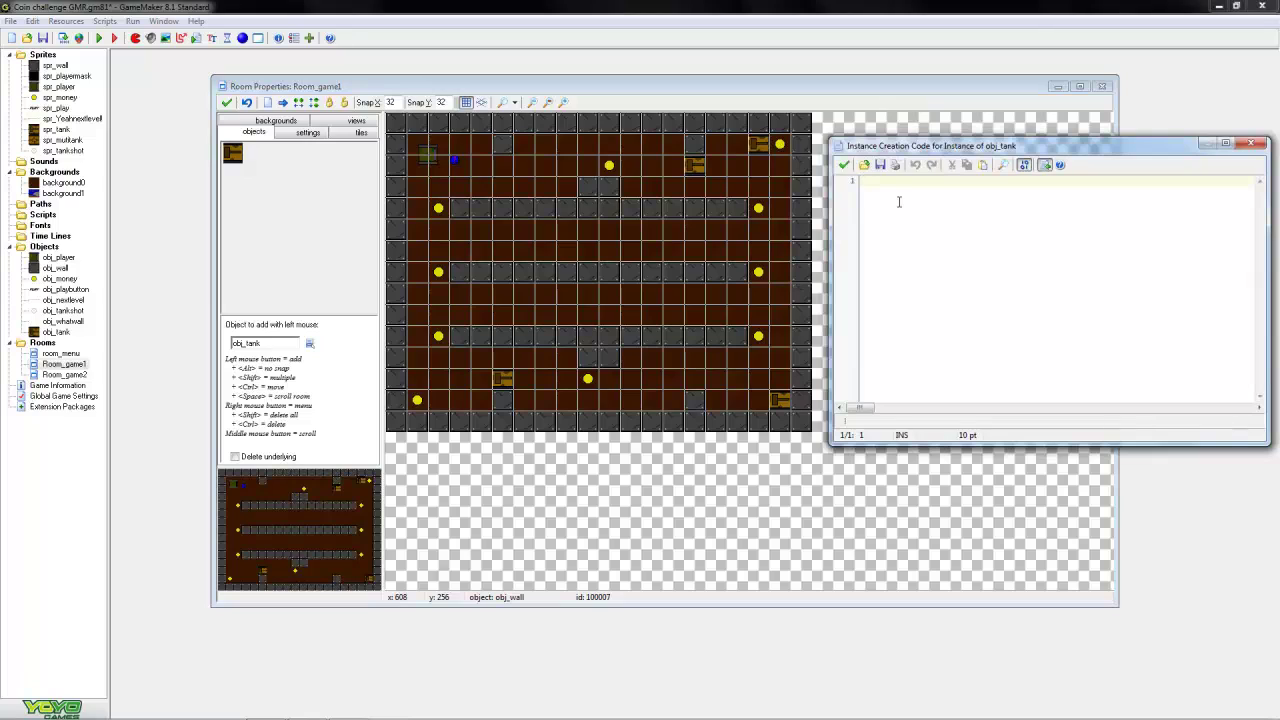
type("looking ")
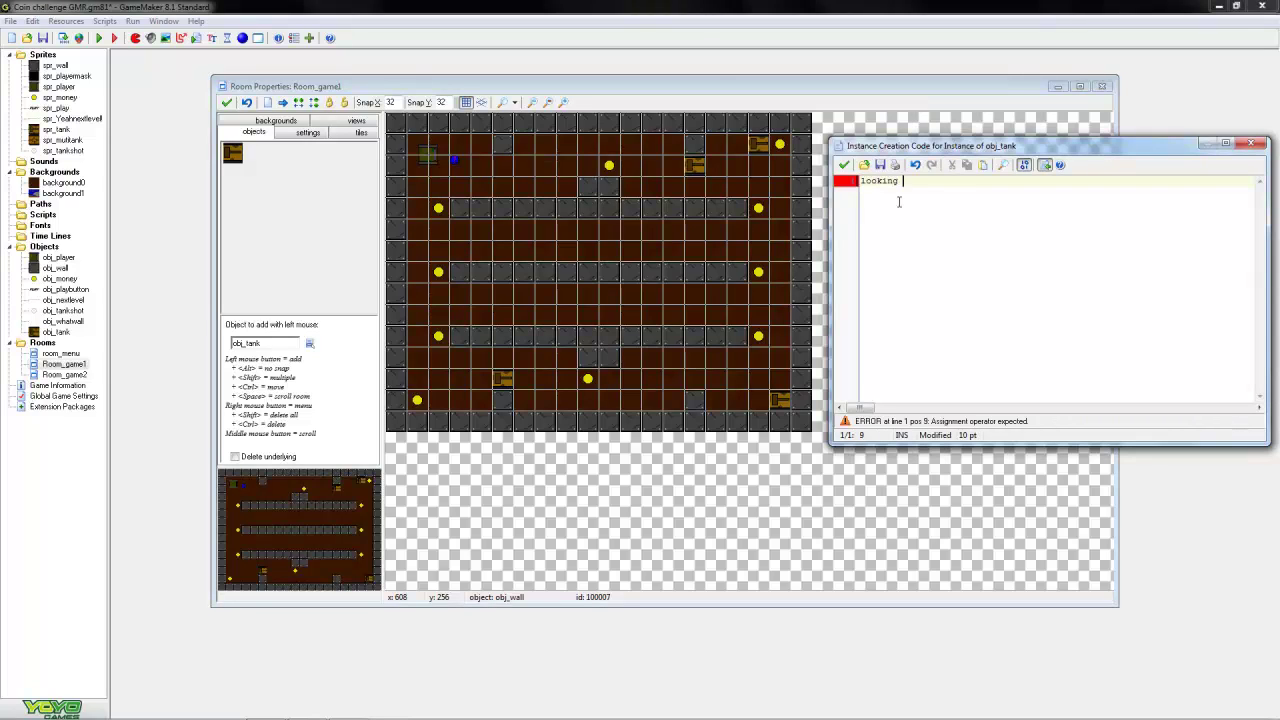
type("= ")
type("3")
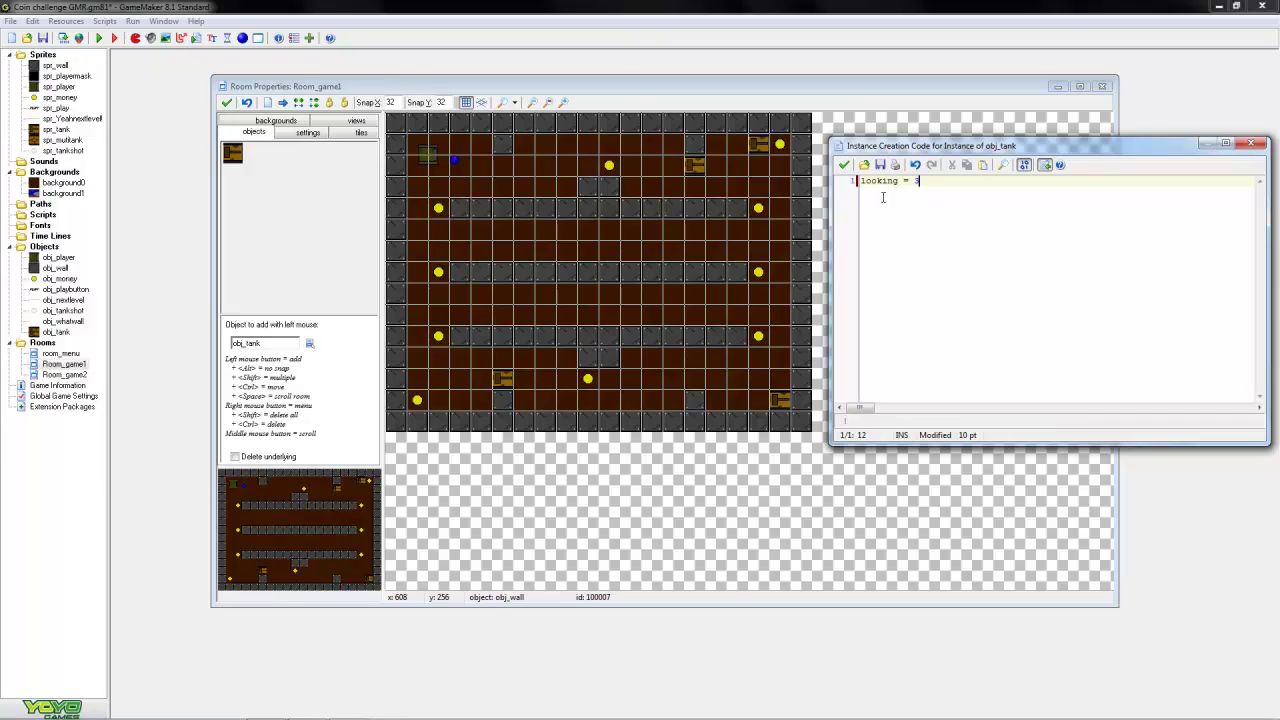
left_click(843, 165)
right_click(700, 168)
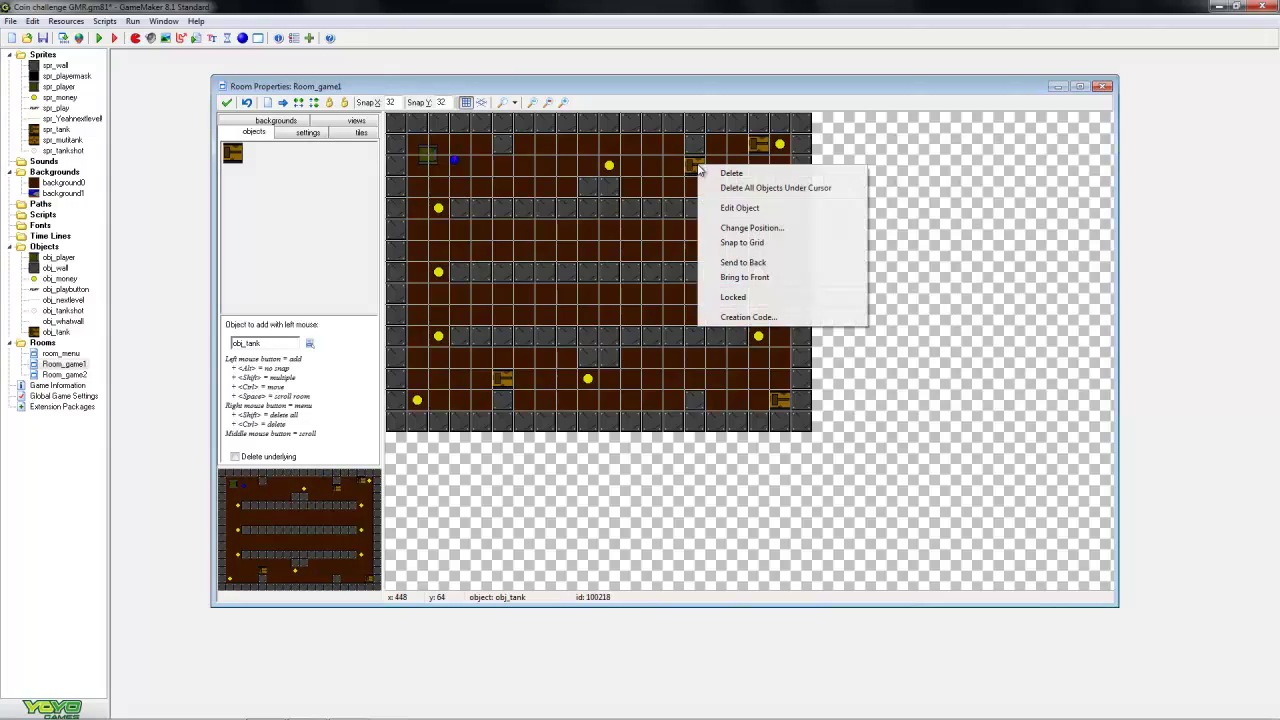
left_click(748, 317)
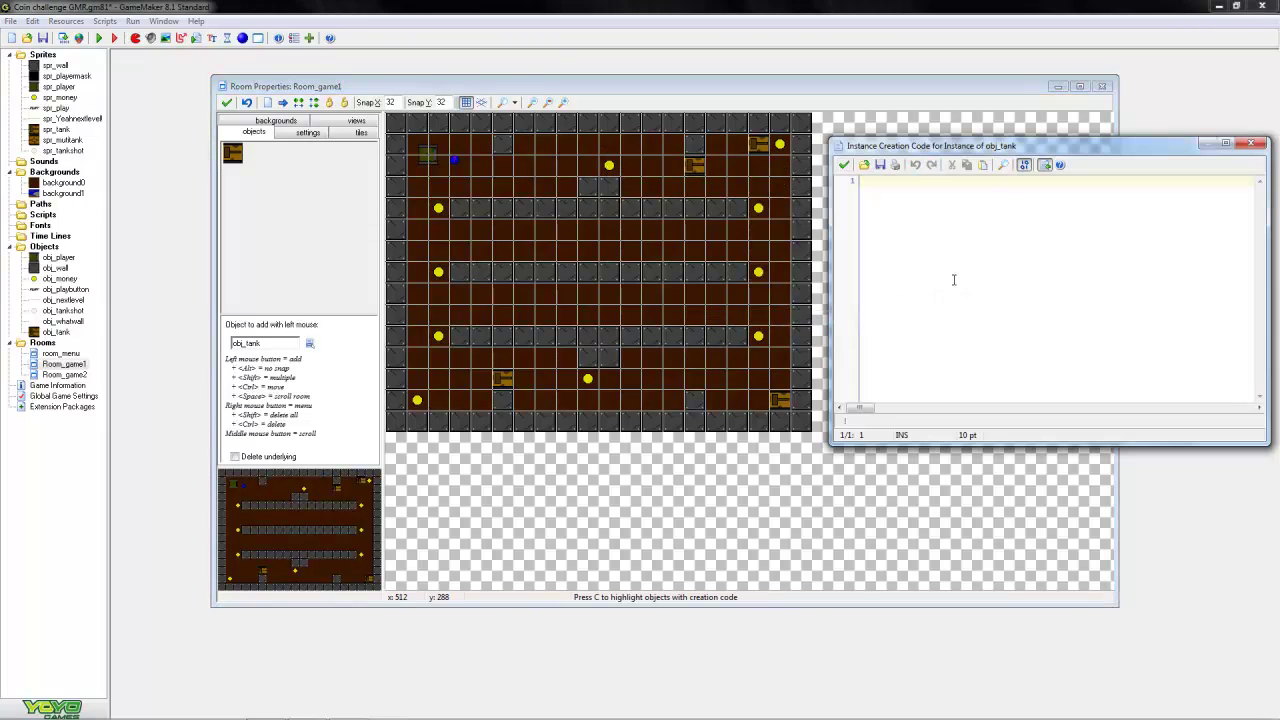
type("looking")
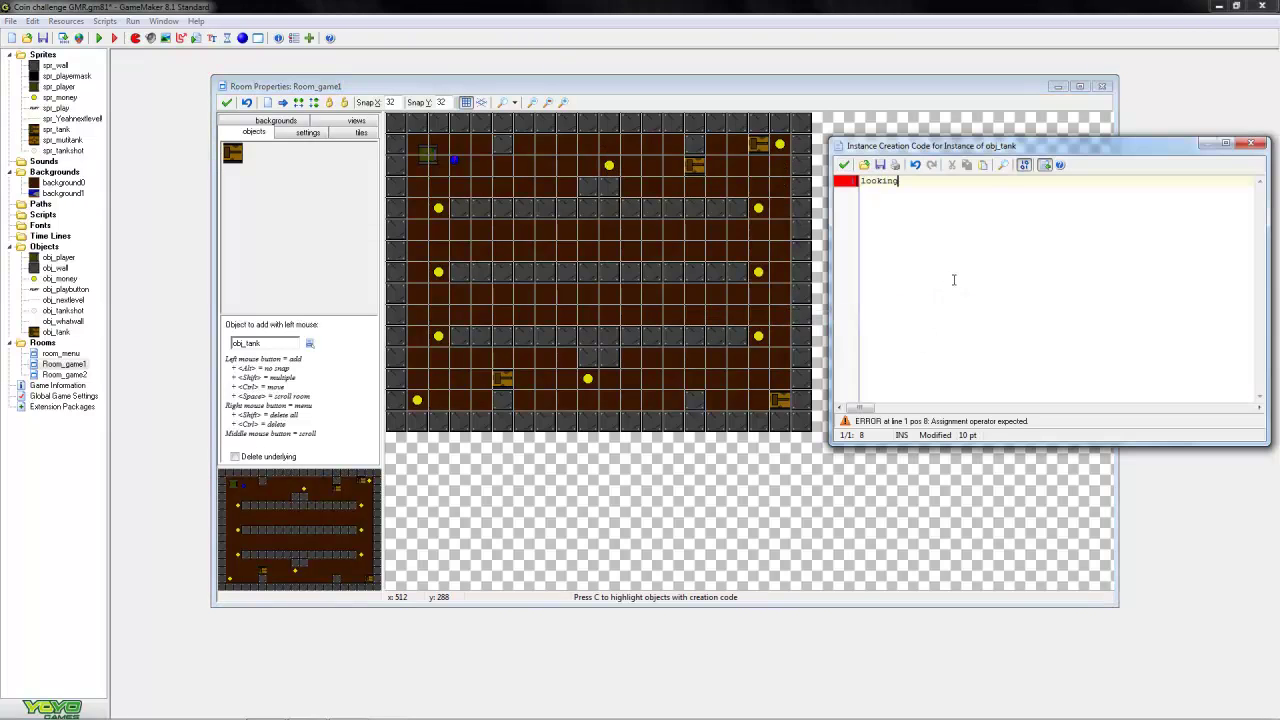
type("=")
type("0")
left_click(844, 165)
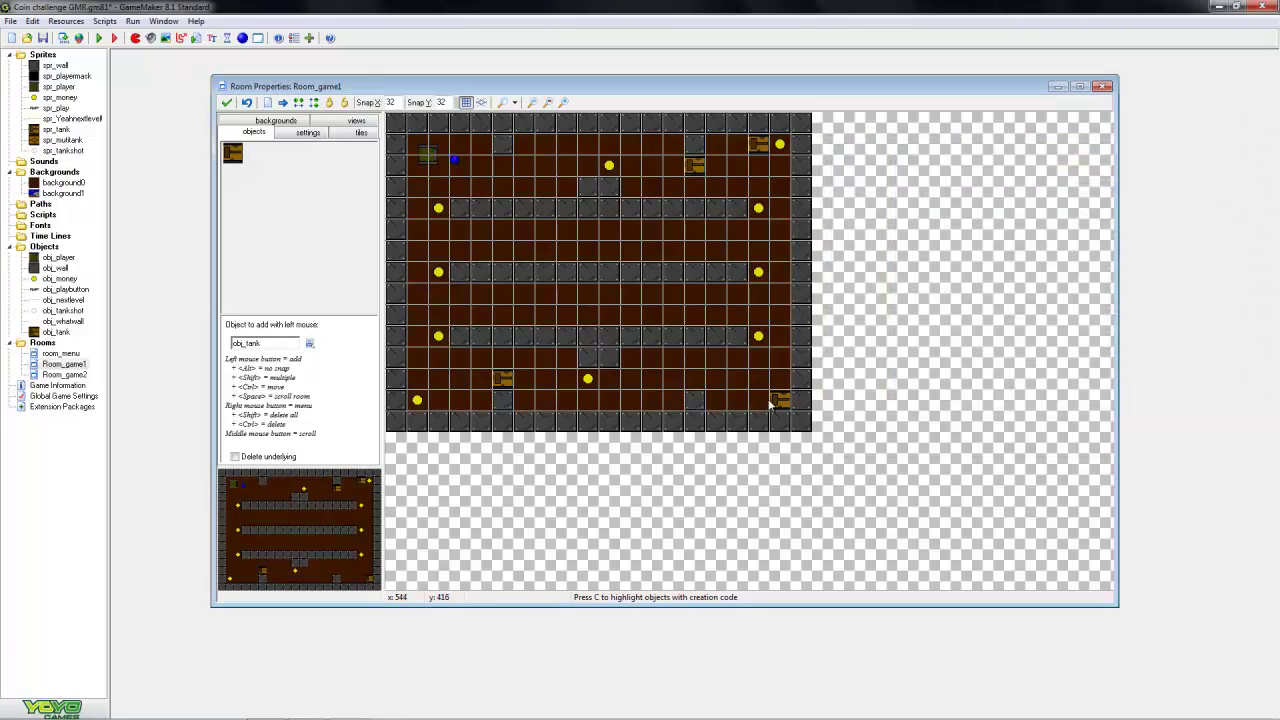
Set looking = 1 in the creation code of two more tanks
right_click(773, 404)
left_click(830, 555)
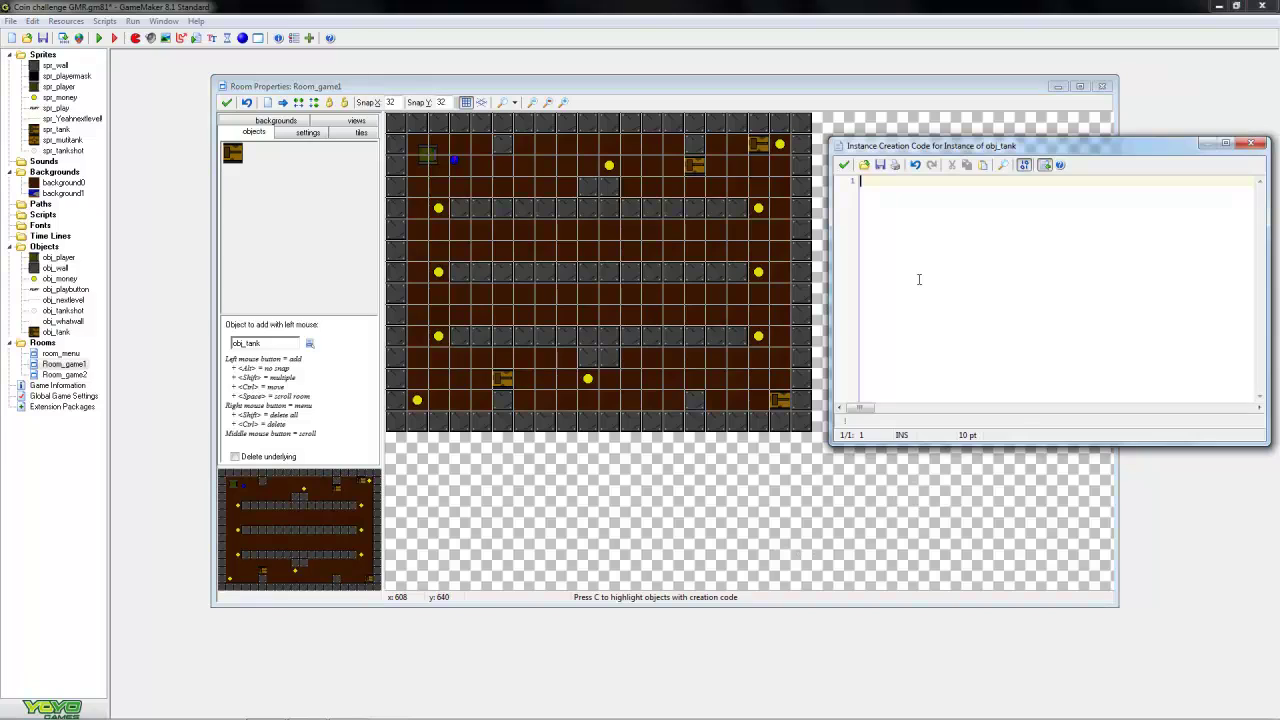
type("looking")
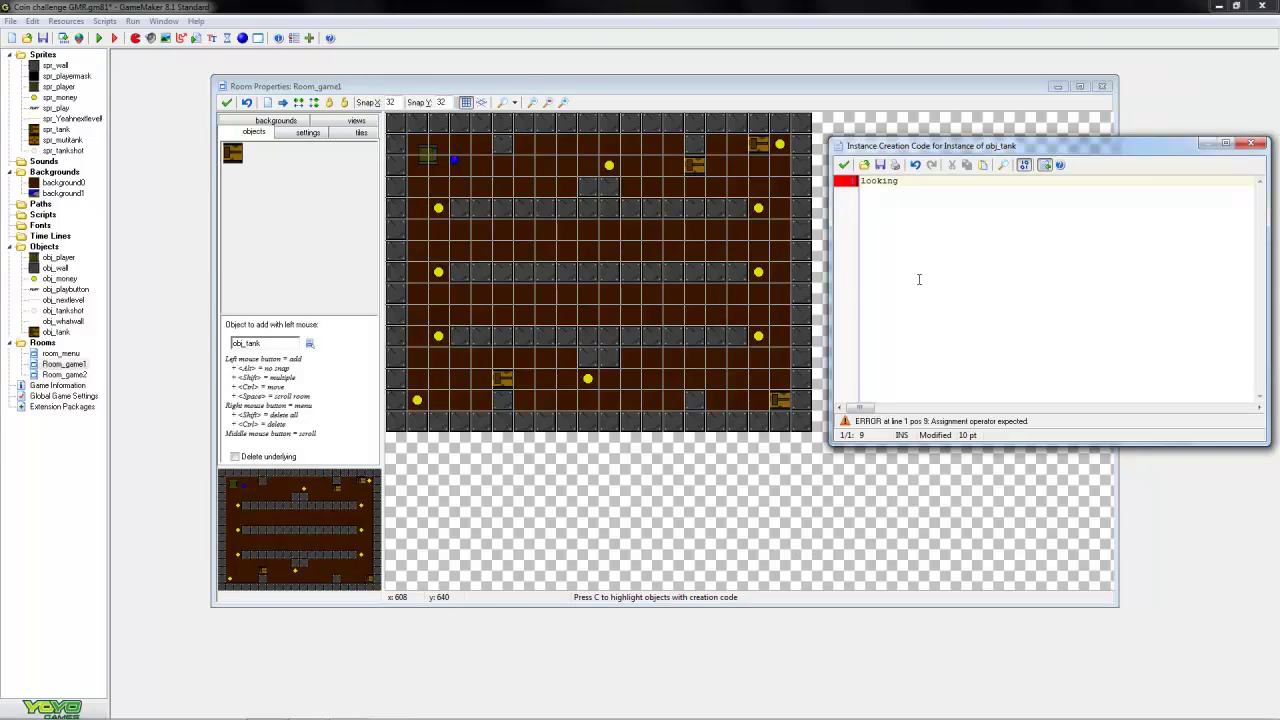
type(" = 1")
left_click(844, 165)
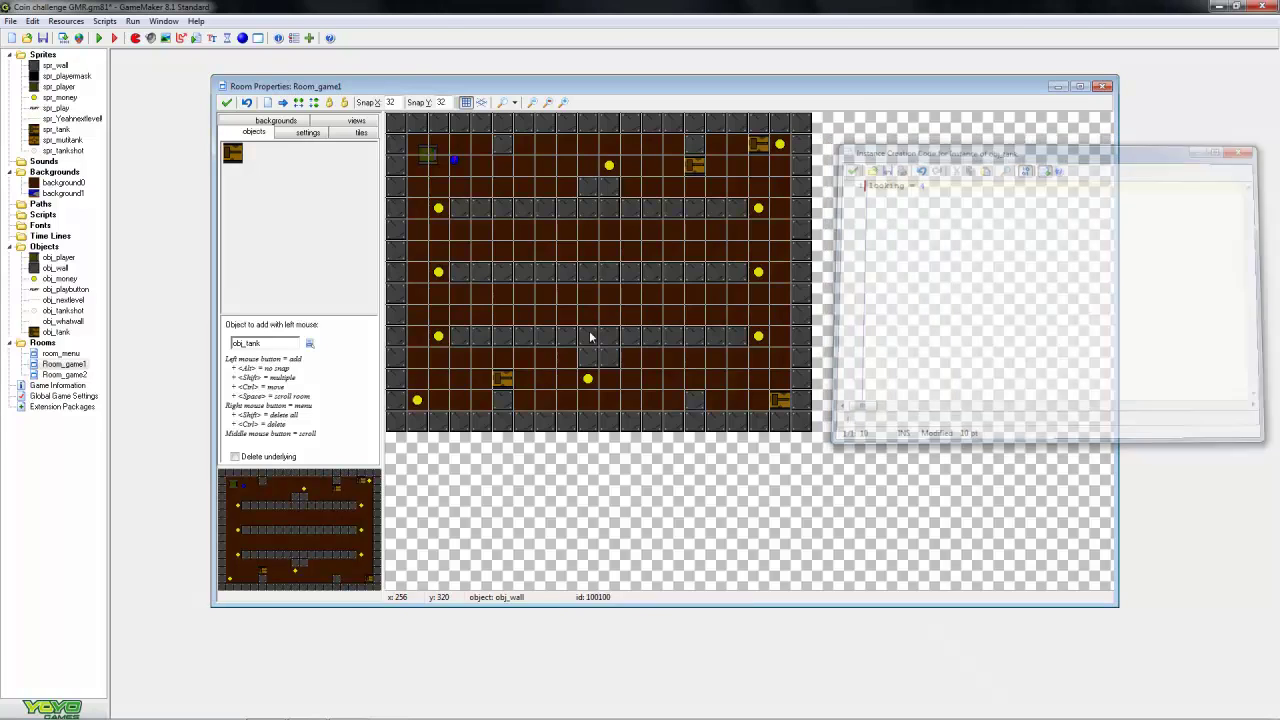
right_click(502, 380)
left_click(530, 514)
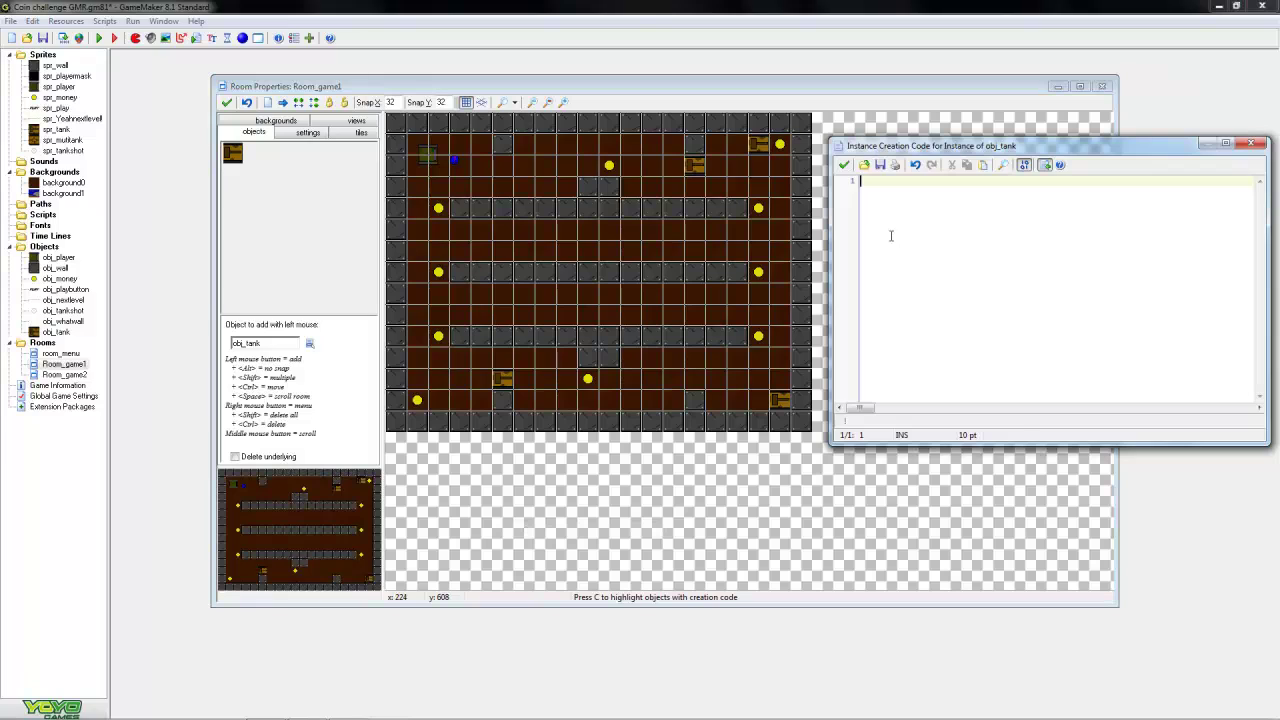
type("looking")
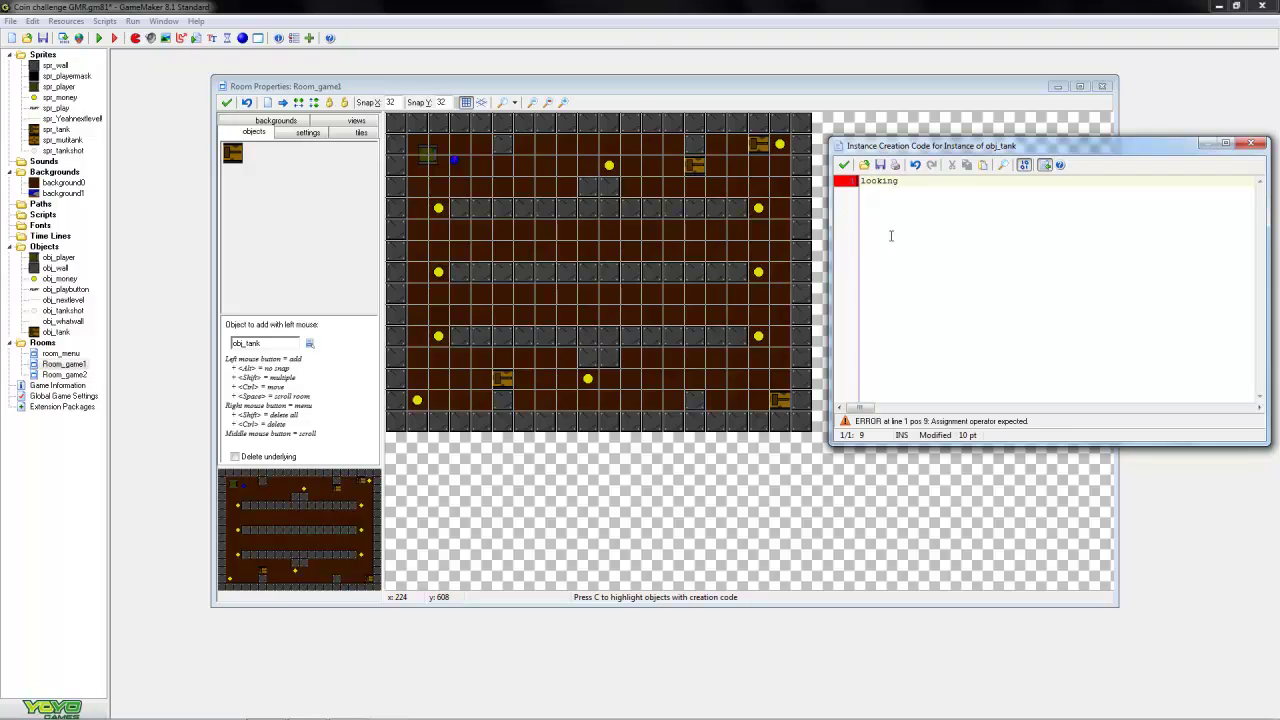
type("= 1")
left_click(844, 165)
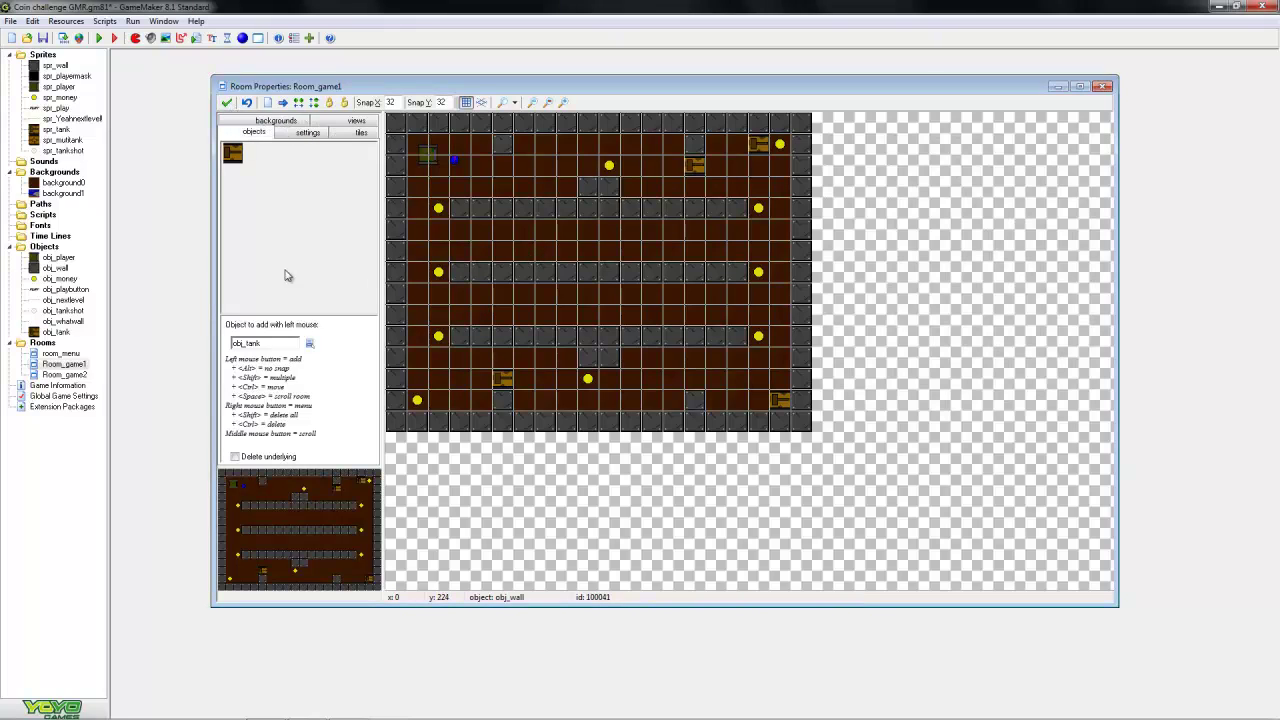
left_click(55, 332)
Close the room editor, run the game and start it from the title screen
left_click(226, 102)
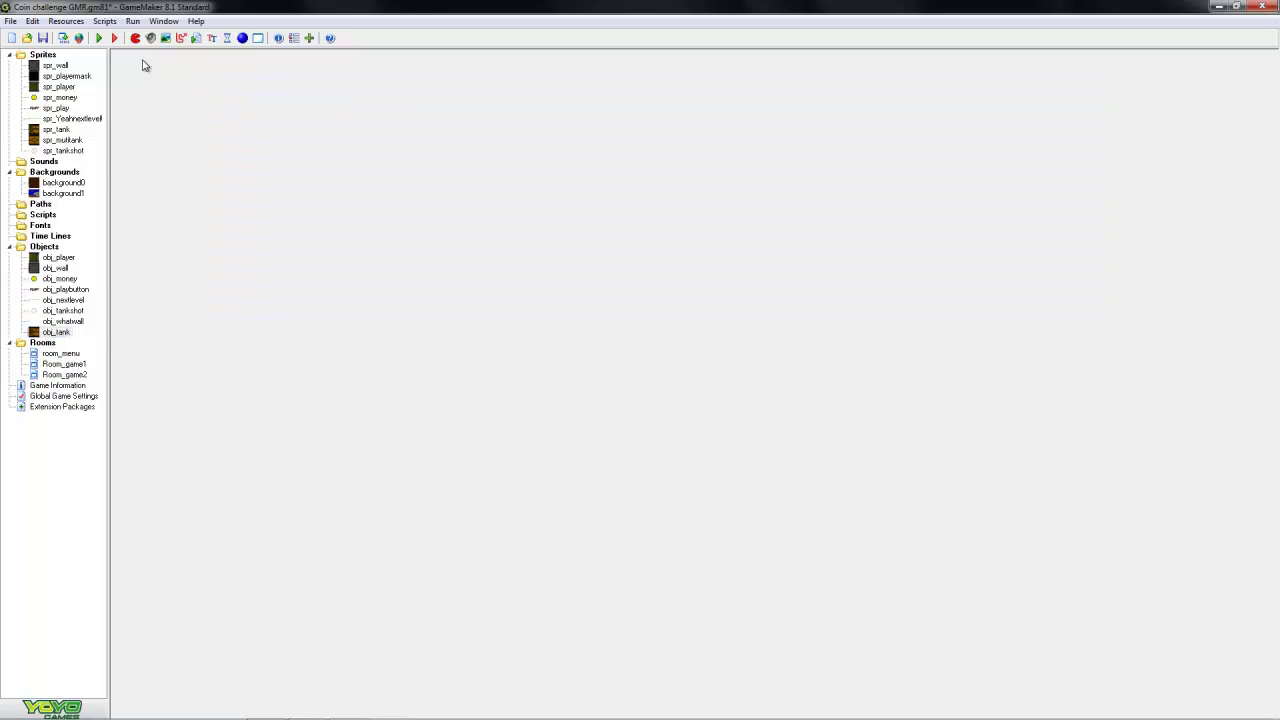
left_click(101, 38)
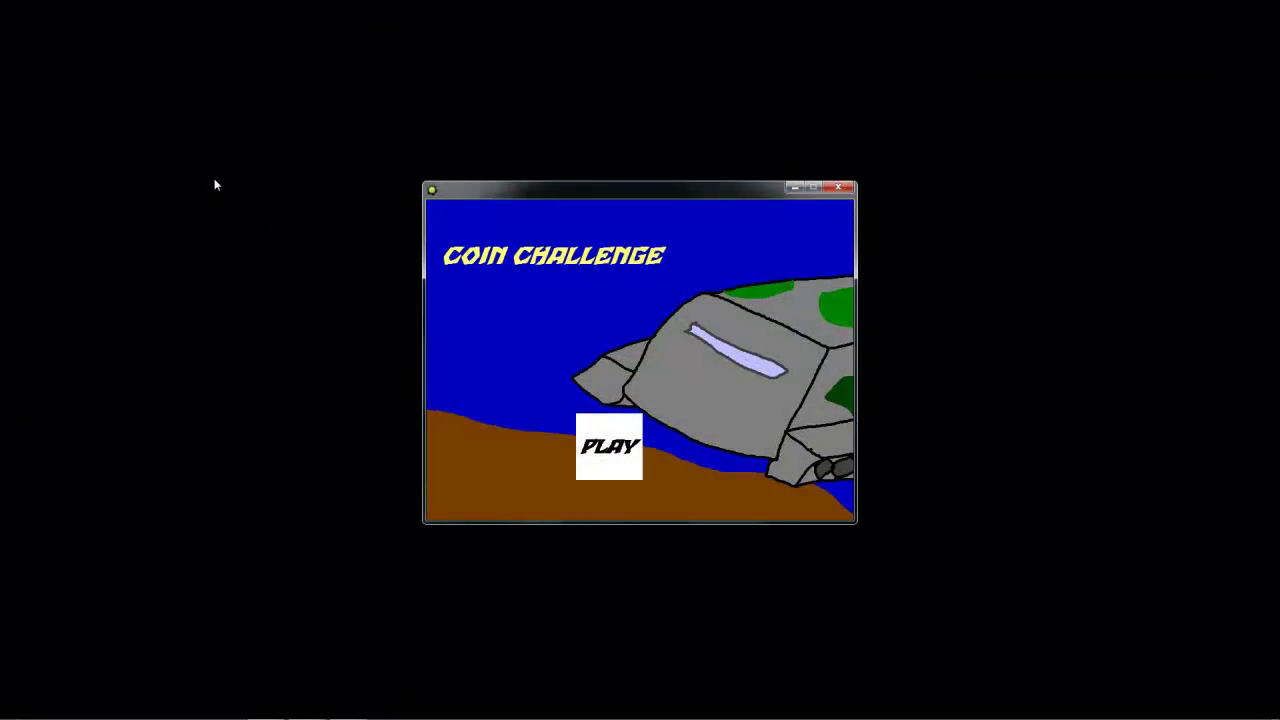
left_click(610, 437)
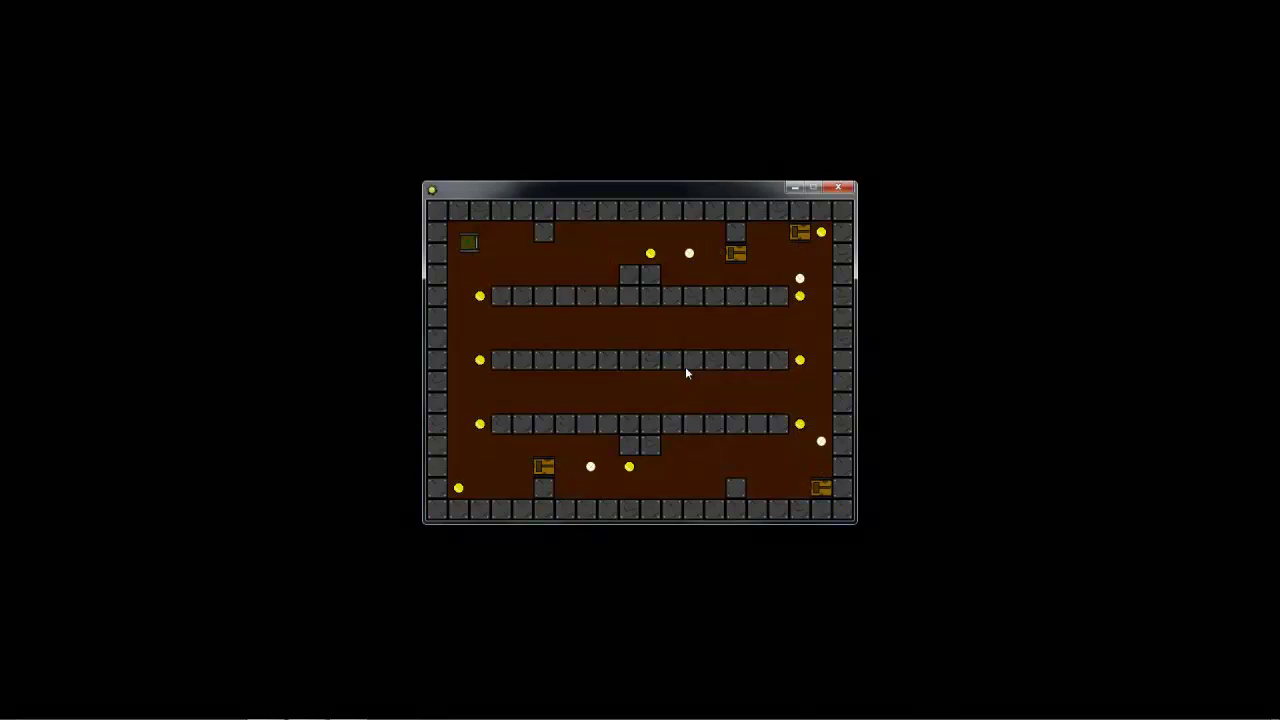
Steer the player up and down the left column, then right along the middle corridor
key("Up")
key("Down")
key("Down")
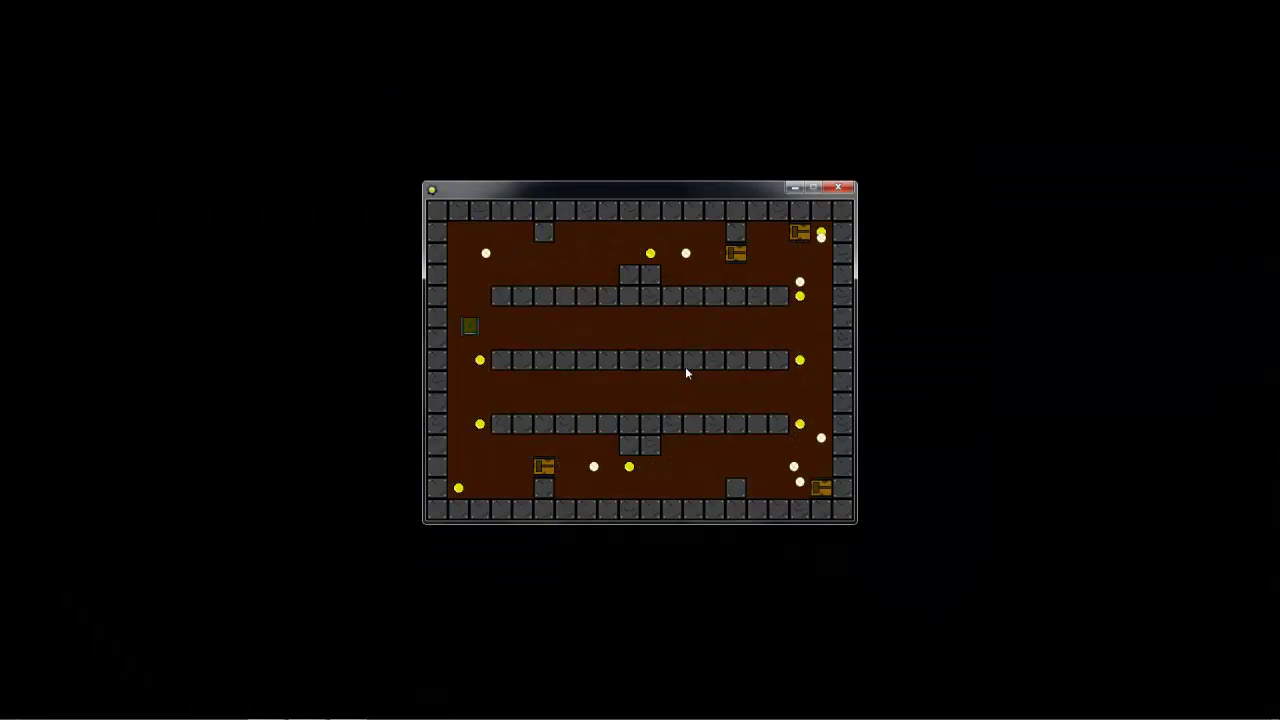
key("Down")
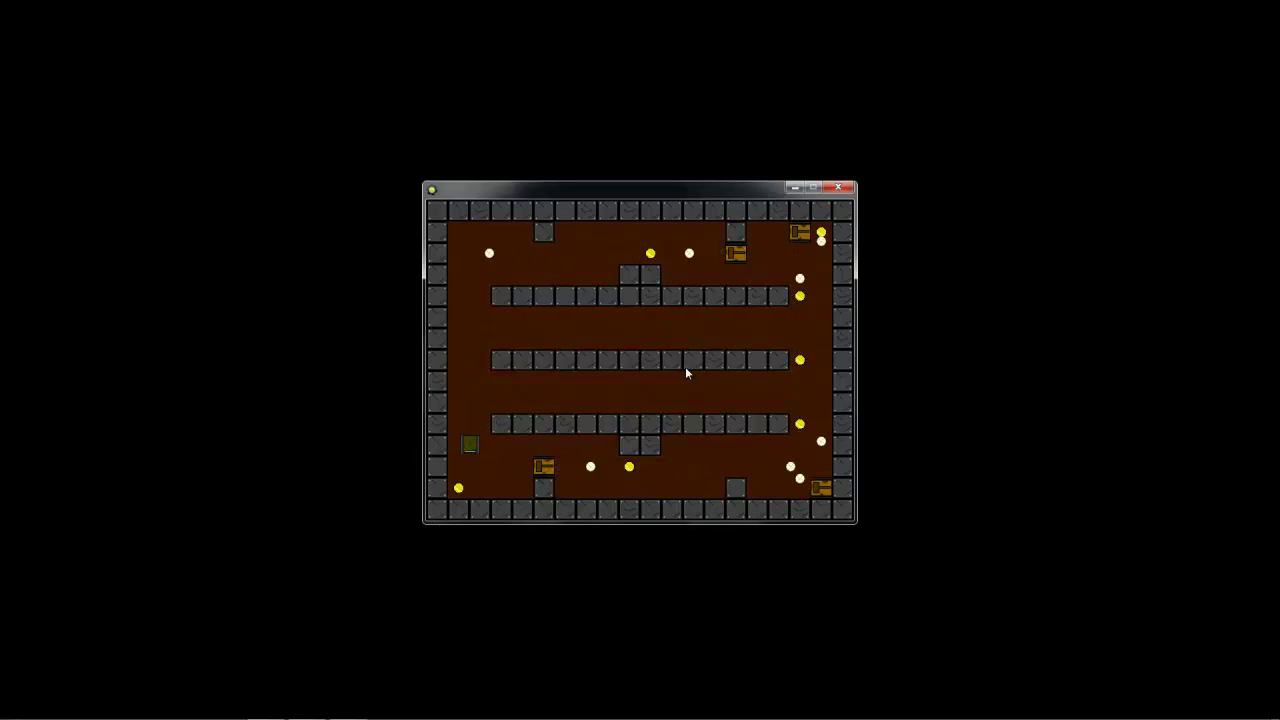
key("Up")
key("Up")
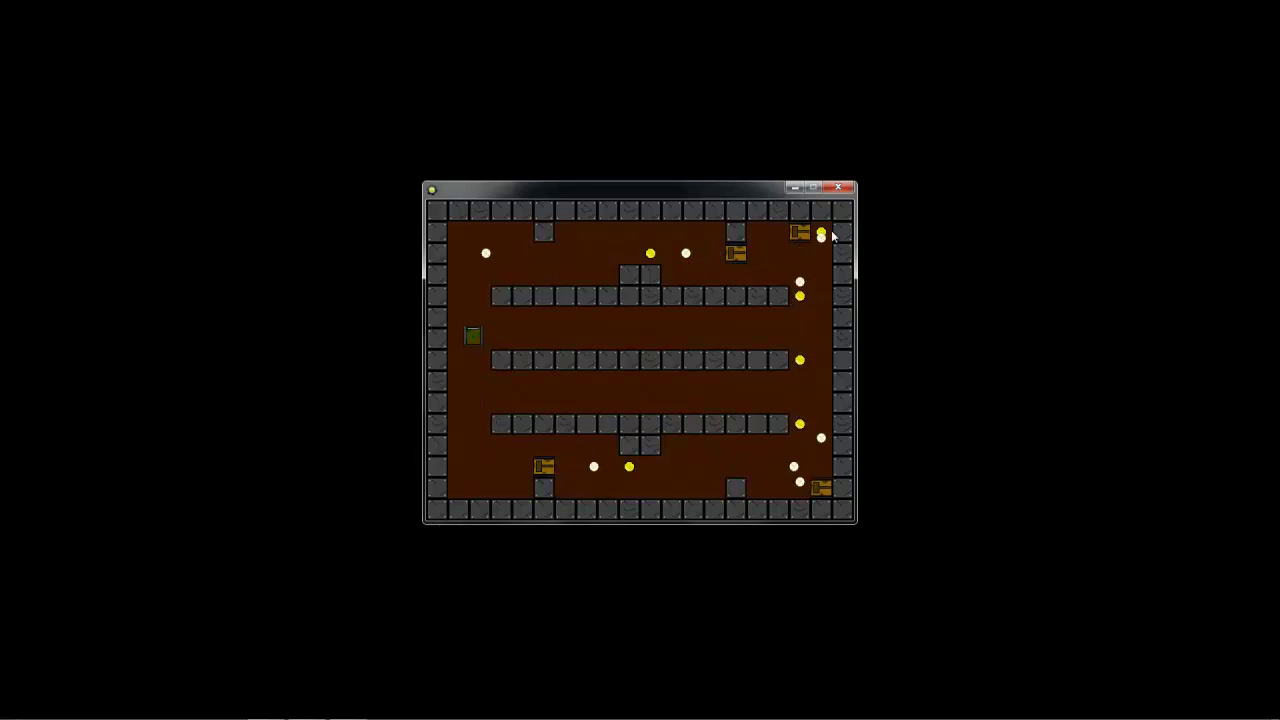
key("Right")
key("Right")
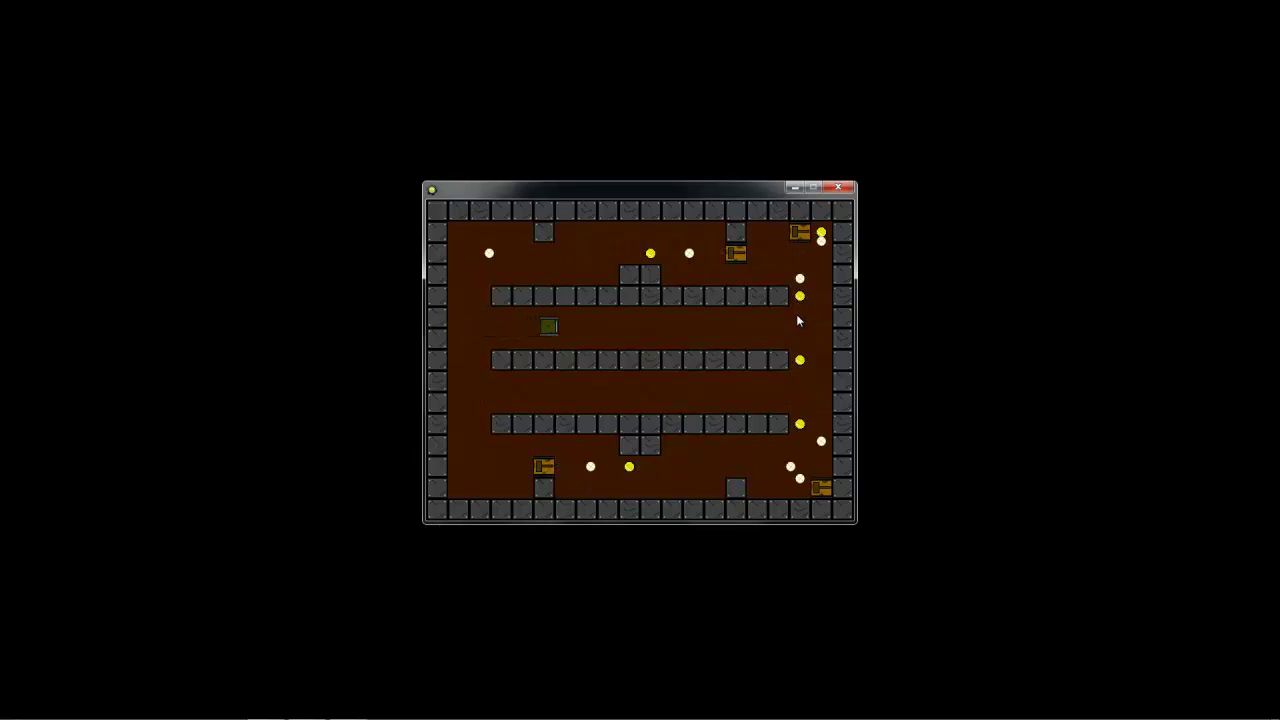
key("Right")
key("Right")
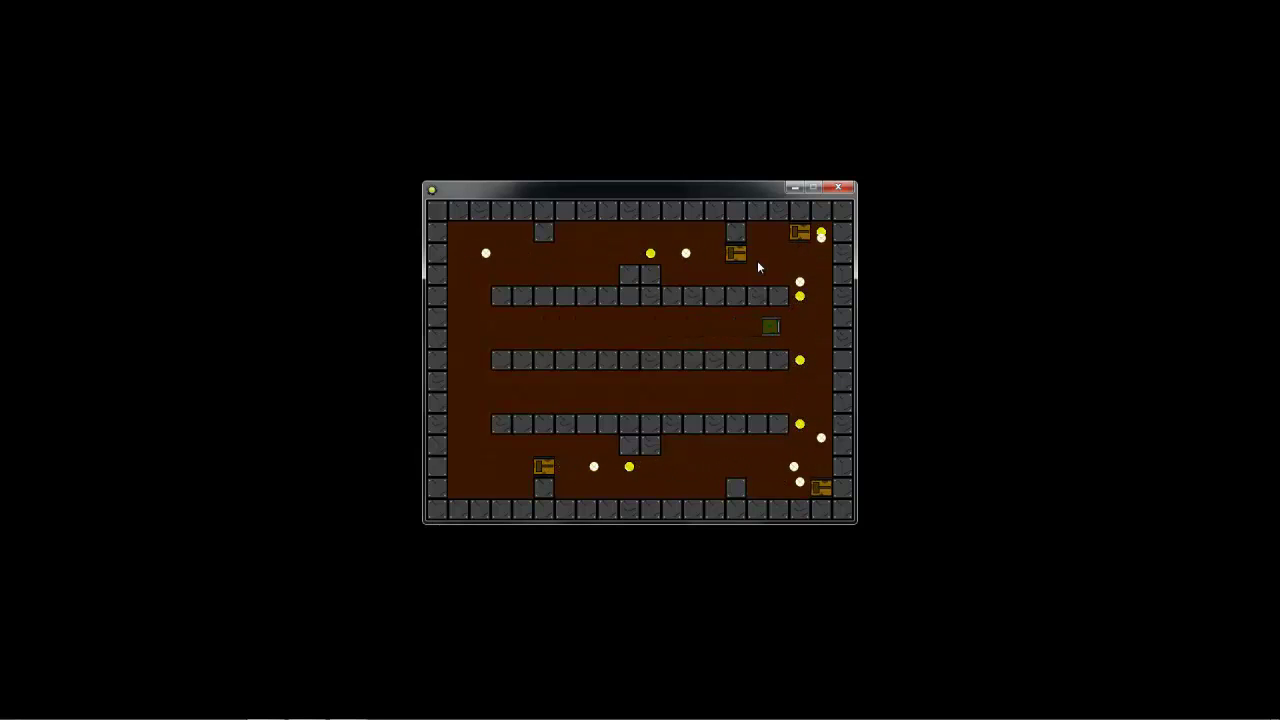
Close the game and give spr_tank four clockwise-rotated frames spanning 360 degrees
key("Escape")
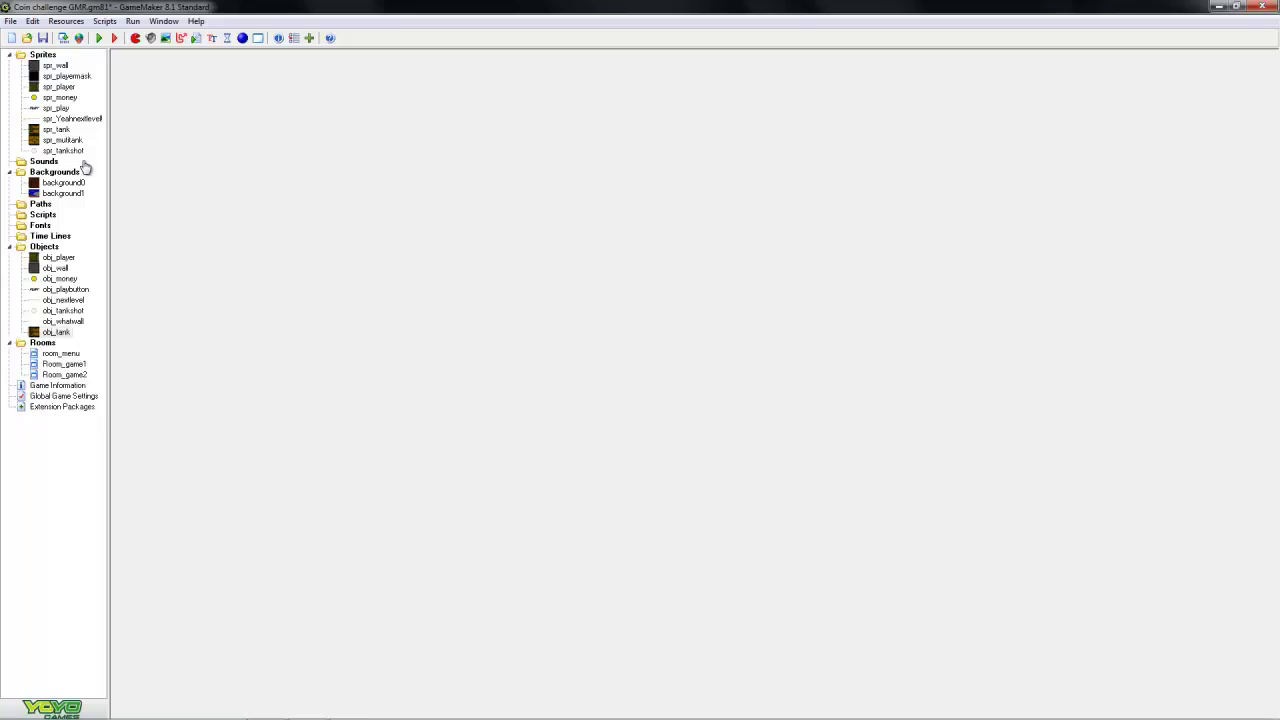
double_click(56, 129)
left_click(282, 234)
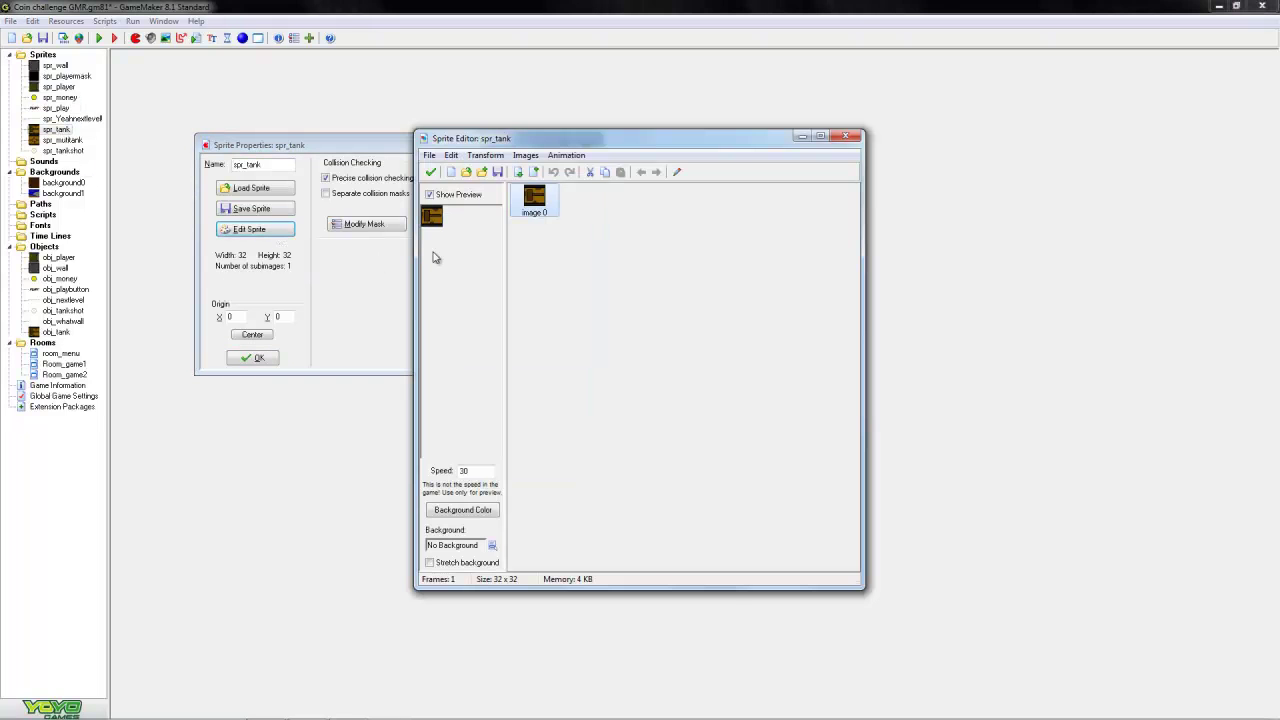
left_click(566, 155)
left_click(701, 254)
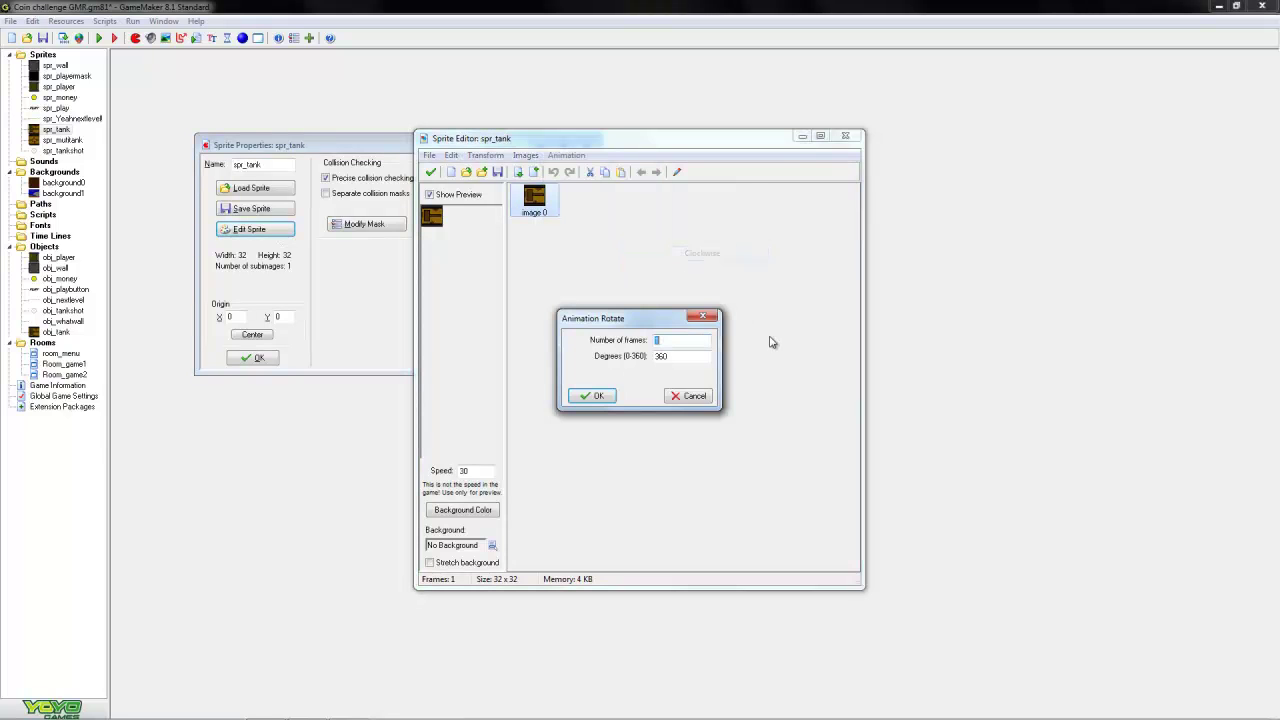
type("4")
left_click(592, 396)
left_click(430, 194)
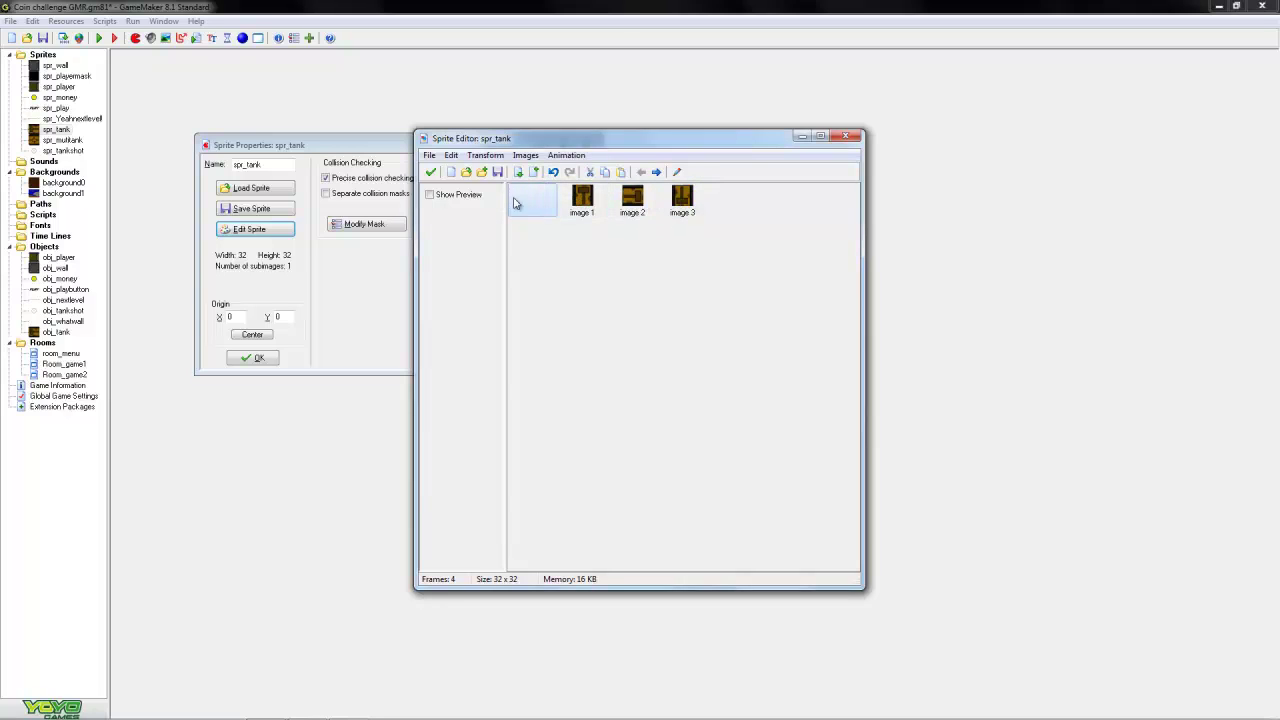
left_click_drag(505, 140, 694, 124)
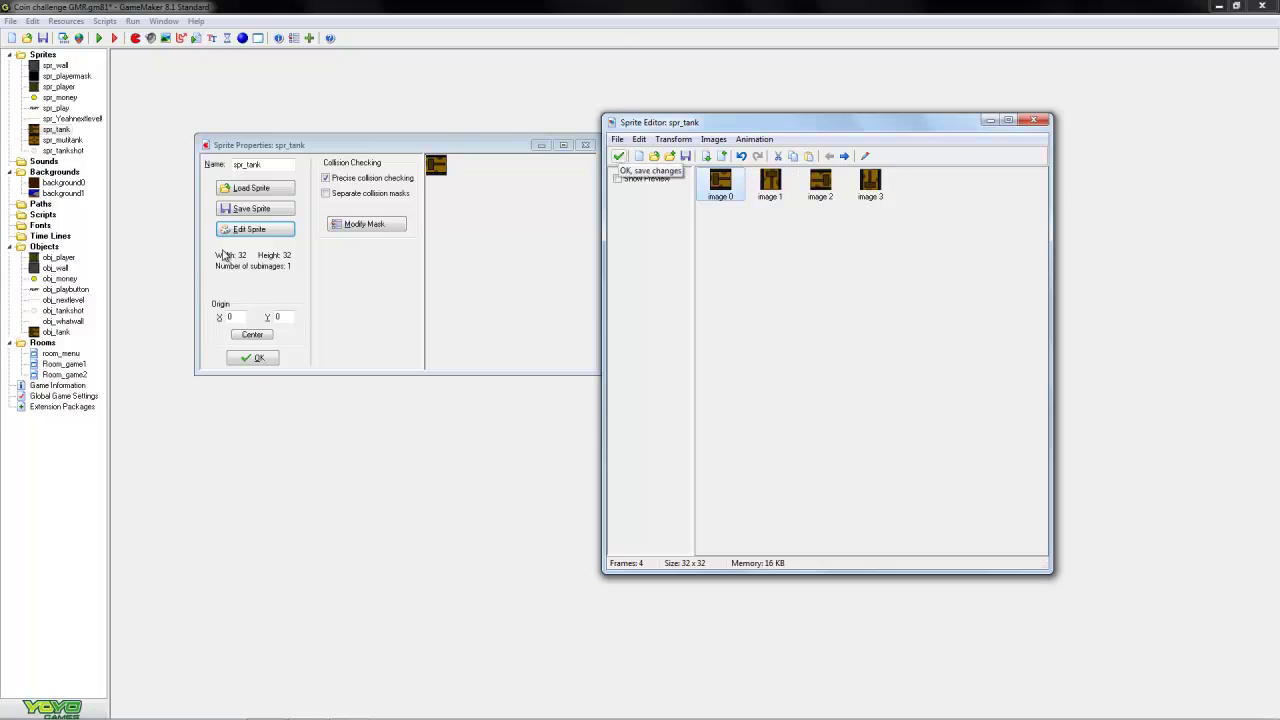
left_click(618, 156)
Close spr_tank, open and enlarge obj_tank's properties, and show the control actions
left_click(252, 359)
double_click(56, 331)
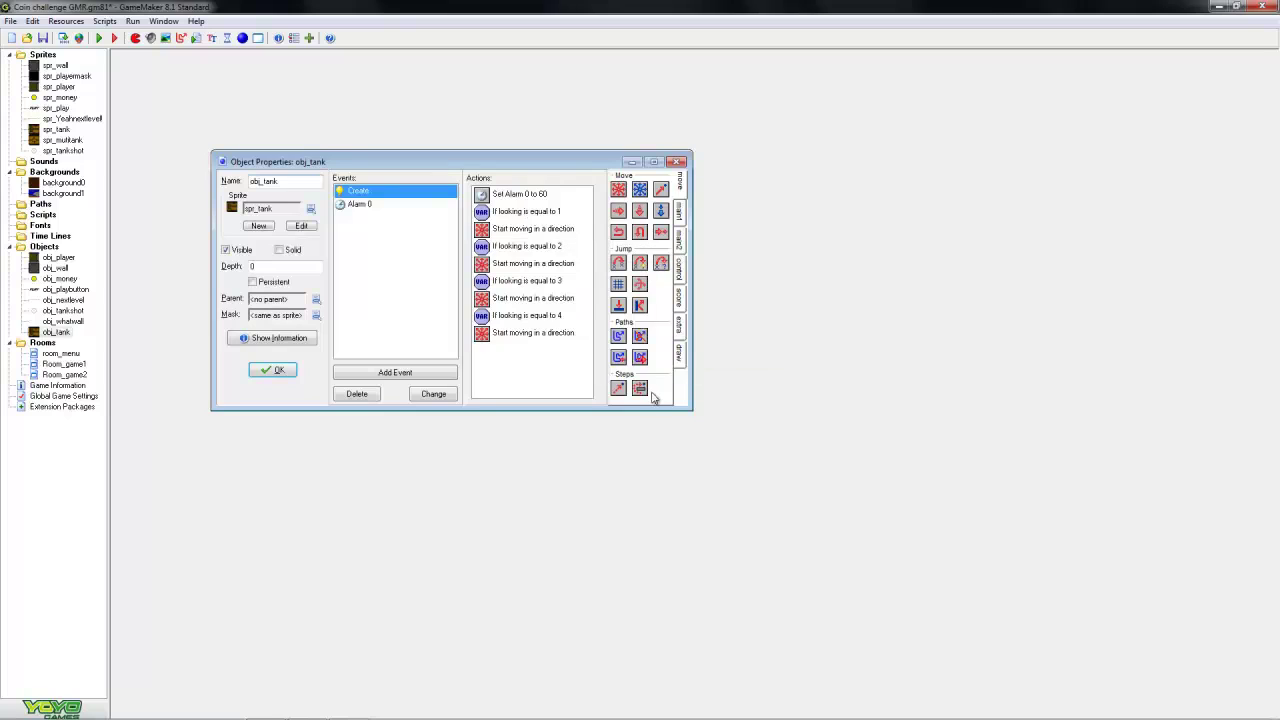
left_click_drag(688, 408, 900, 535)
left_click(888, 214)
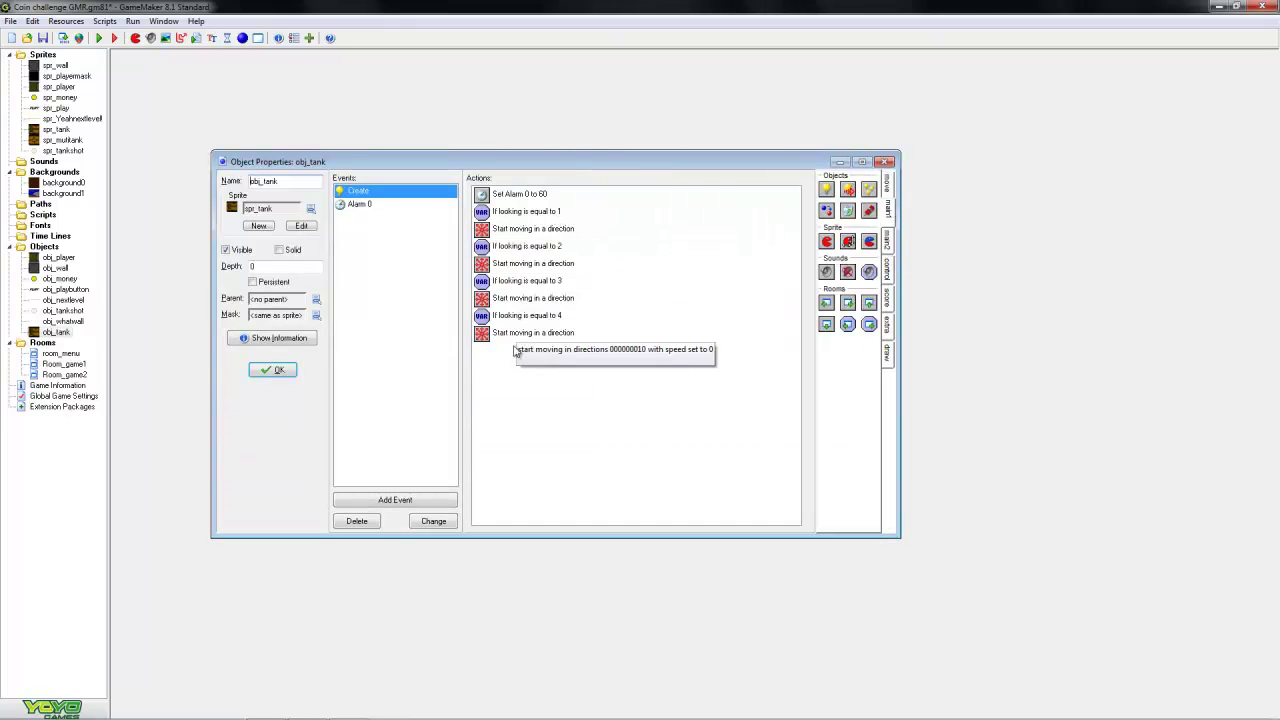
left_click(888, 245)
left_click(889, 300)
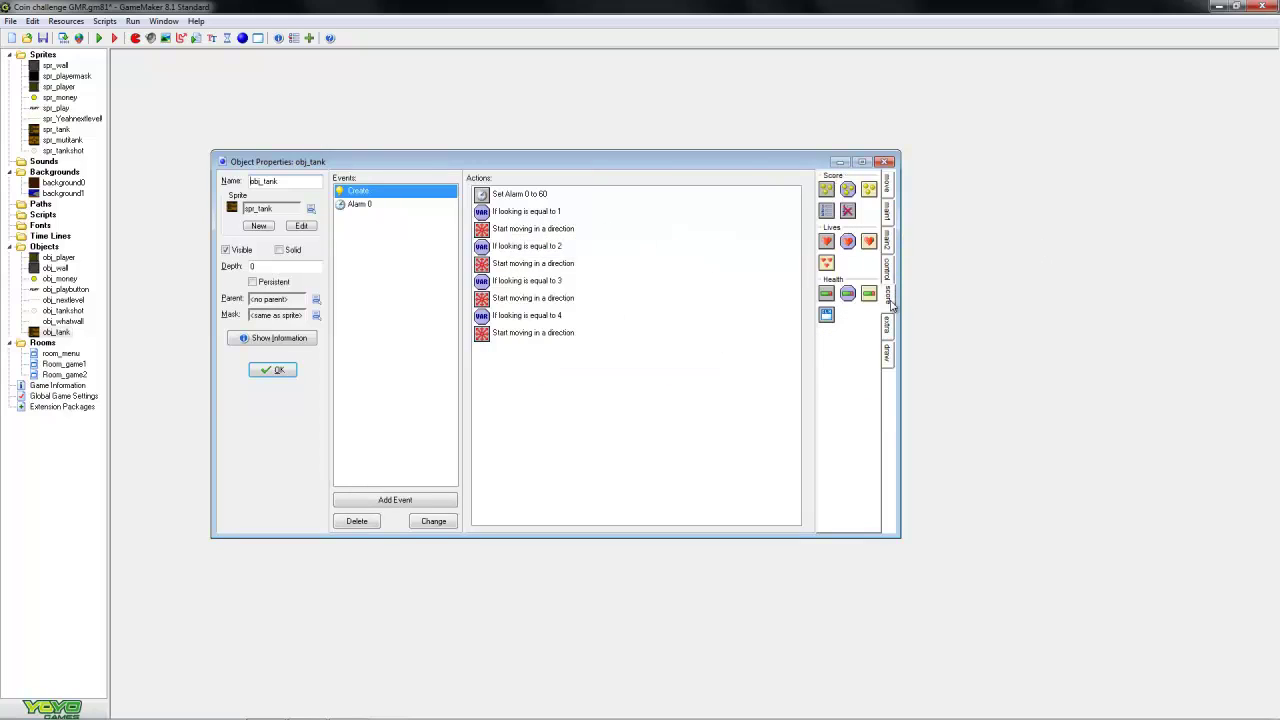
left_click(889, 275)
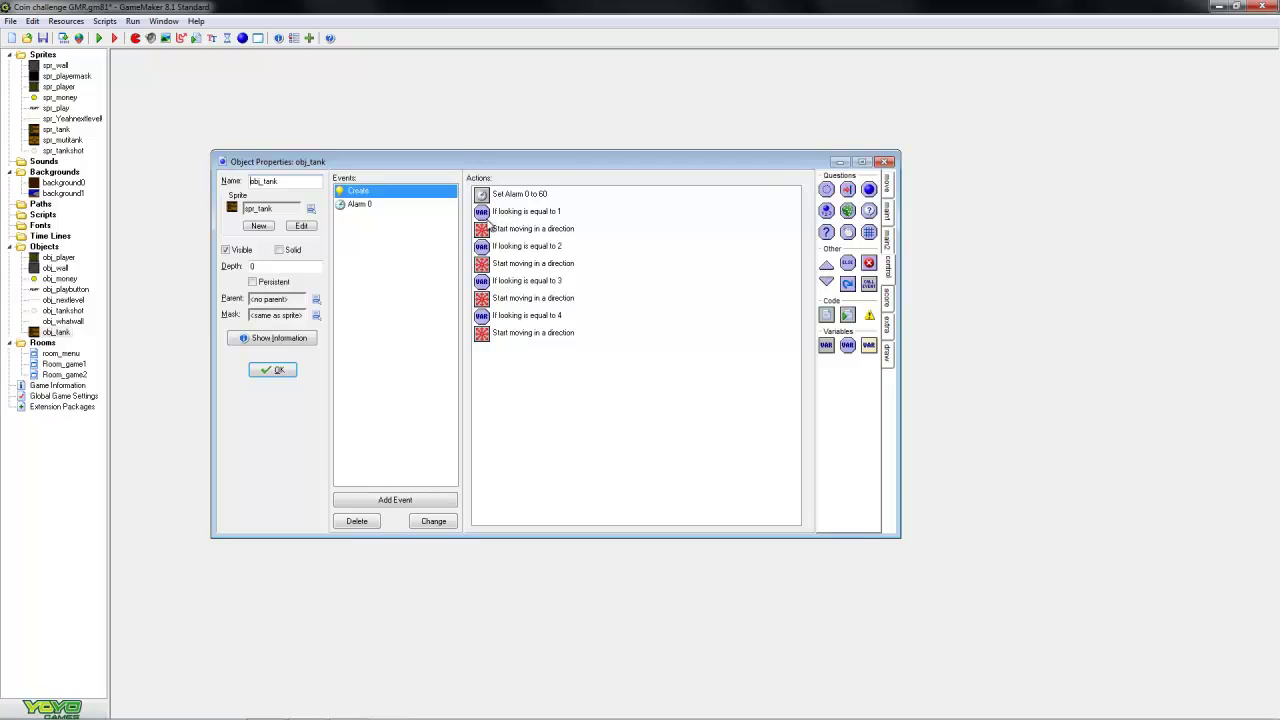
Place Start Block and End Block pairs around each looking check and its movement
left_click_drag(826, 266, 496, 228)
mouse_move(826, 280)
left_mouse_down()
mouse_move(530, 280)
mouse_move(496, 312)
left_mouse_up()
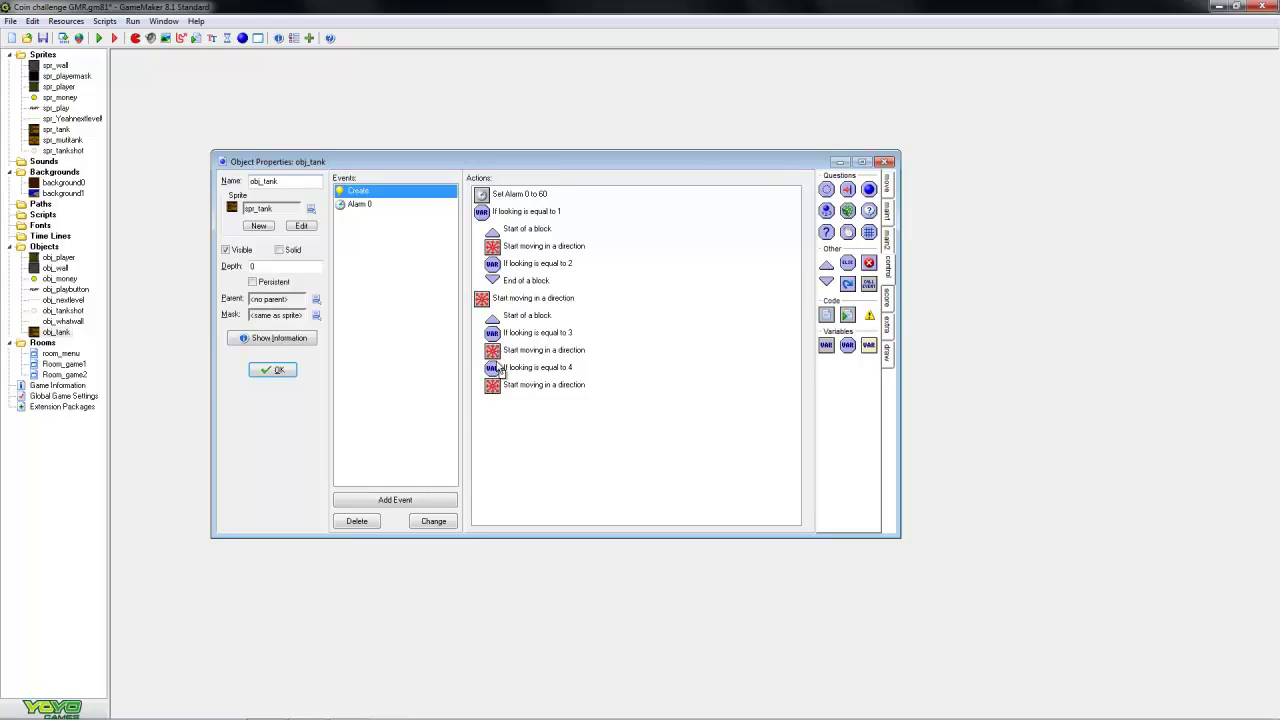
left_click_drag(826, 284, 500, 362)
left_click_drag(826, 268, 490, 384)
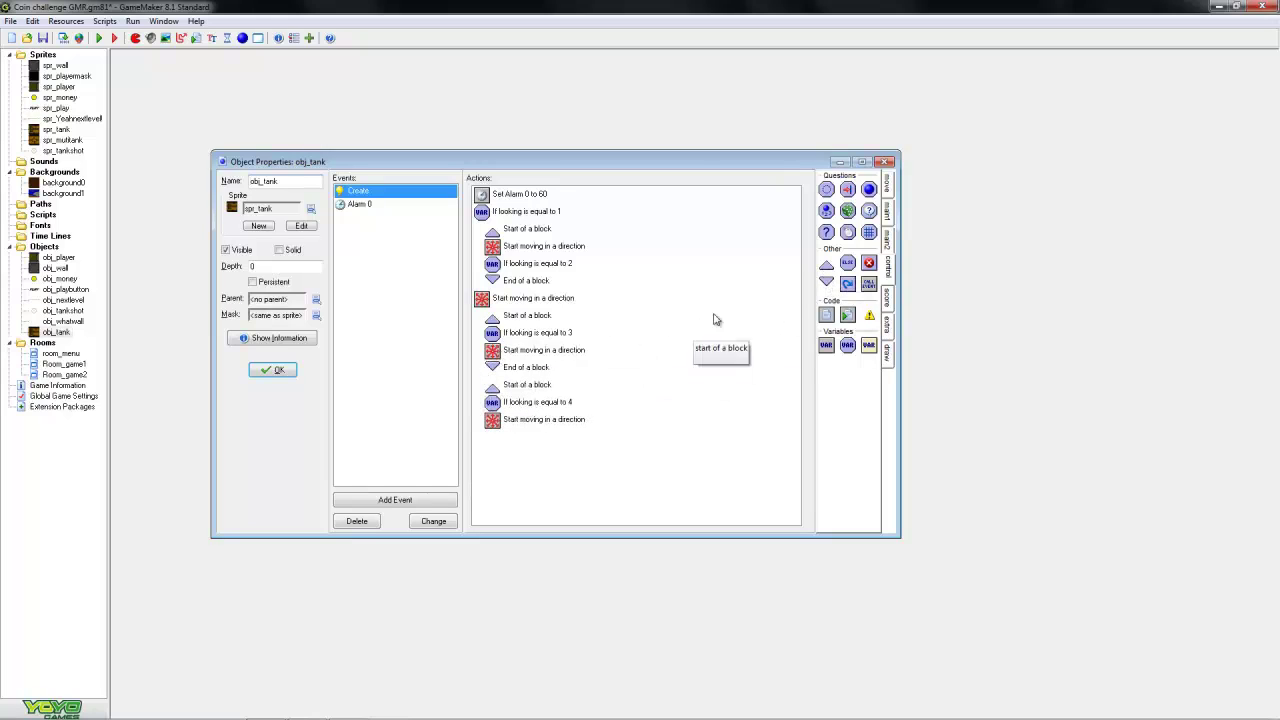
mouse_move(826, 284)
left_mouse_down()
mouse_move(500, 436)
mouse_move(500, 212)
left_mouse_up()
left_click_drag(498, 279, 498, 268)
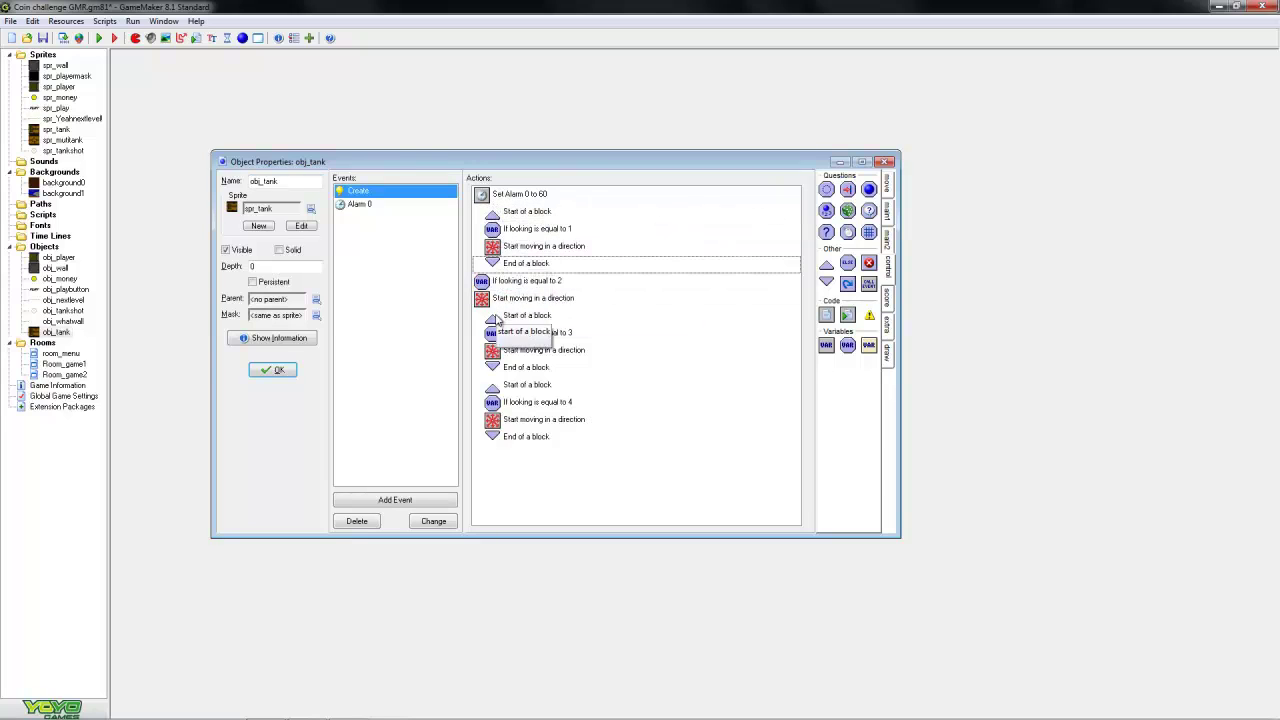
left_click_drag(826, 268, 495, 298)
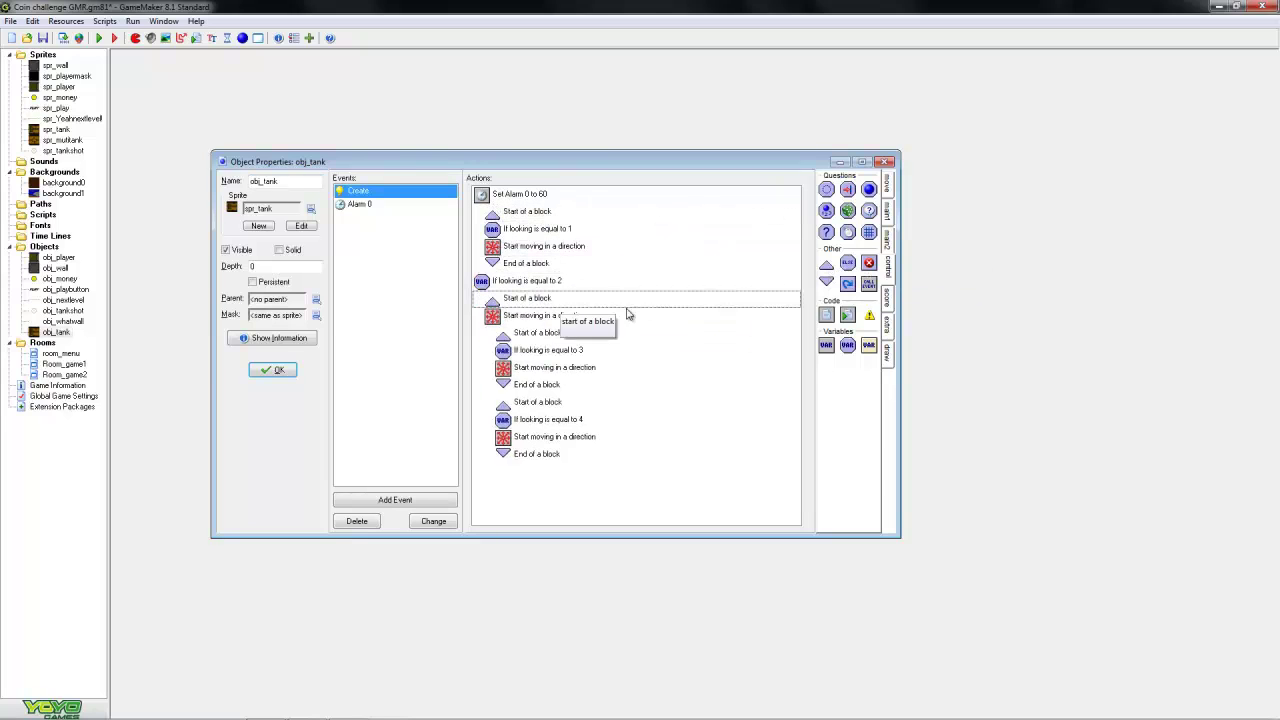
left_click_drag(826, 284, 510, 330)
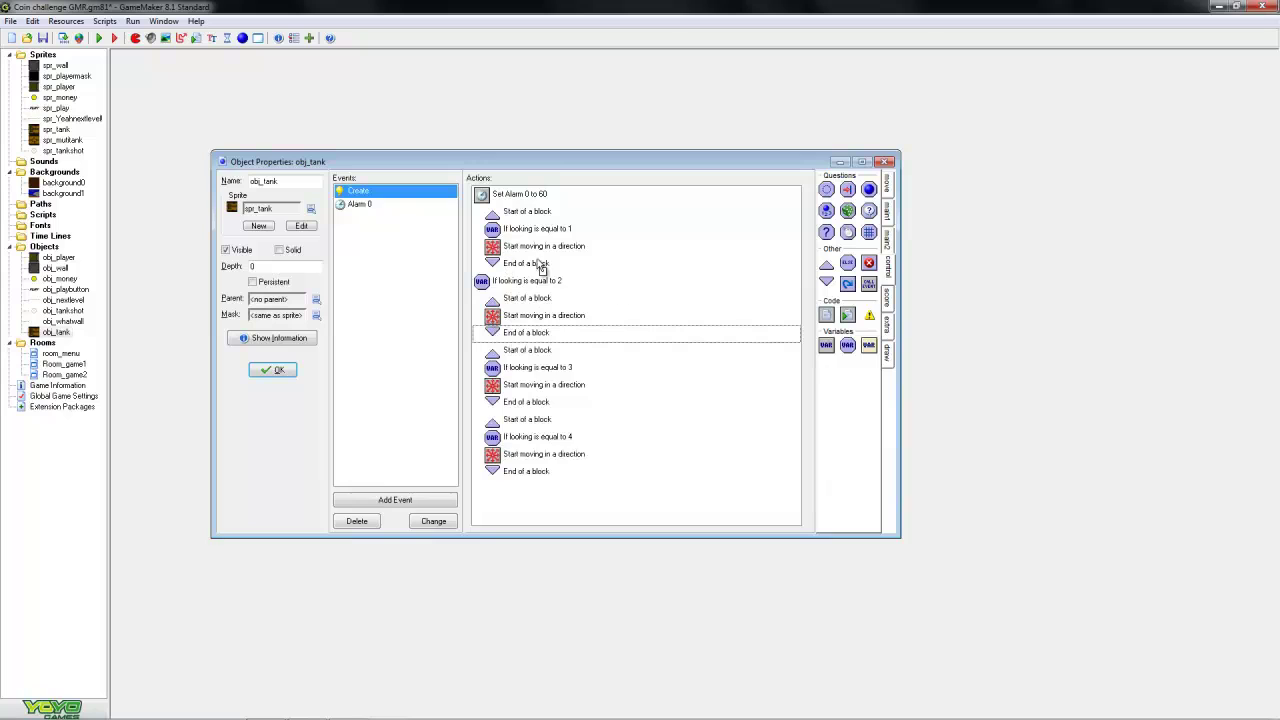
left_click(546, 247)
double_click(546, 247)
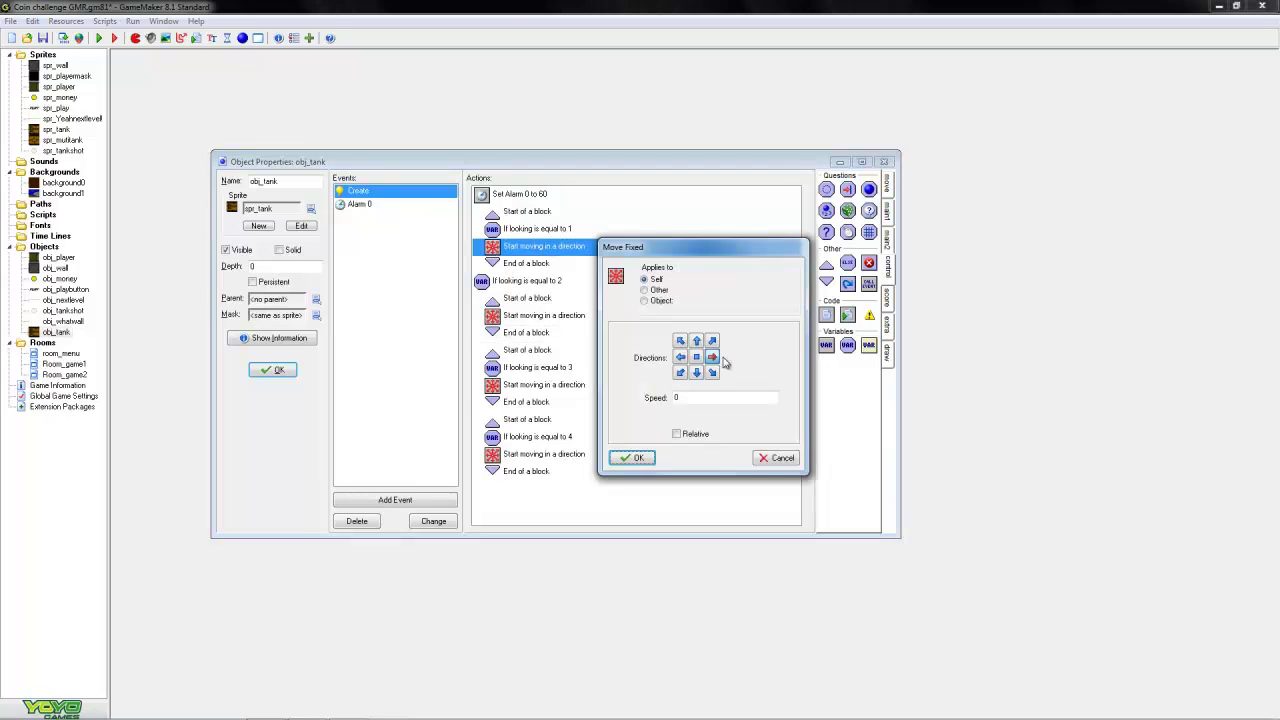
left_click(632, 458)
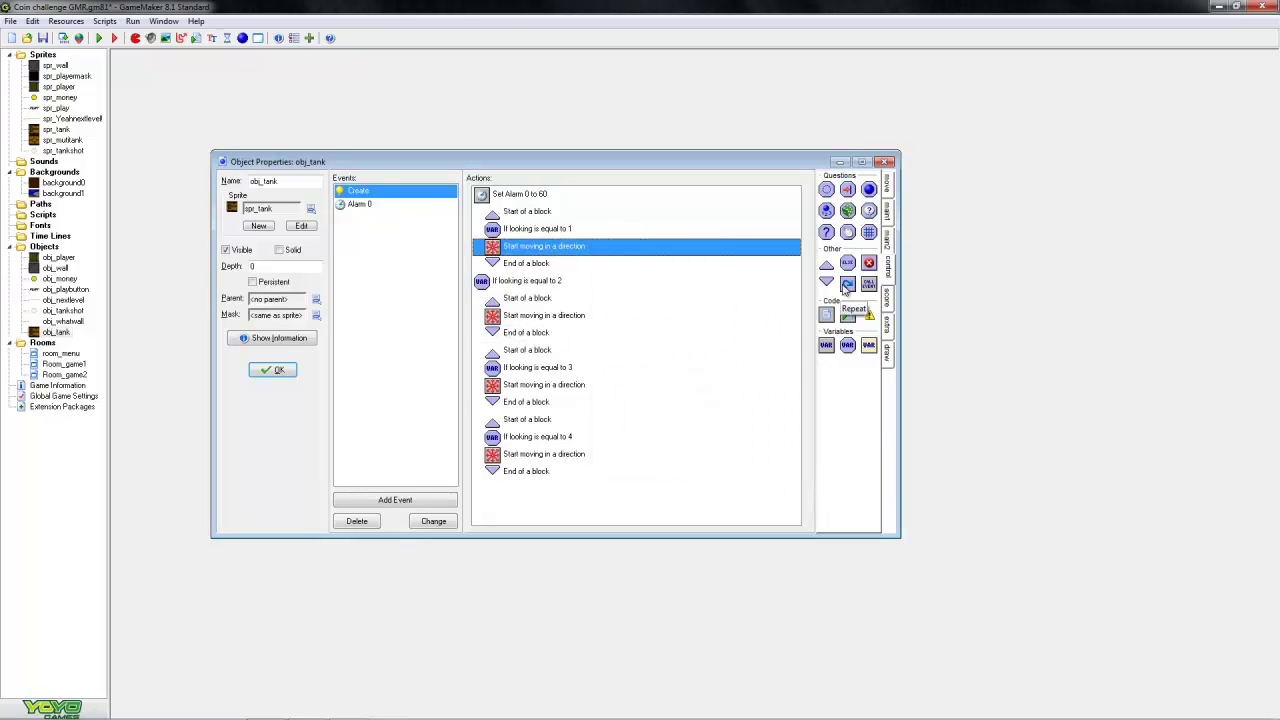
left_click(886, 213)
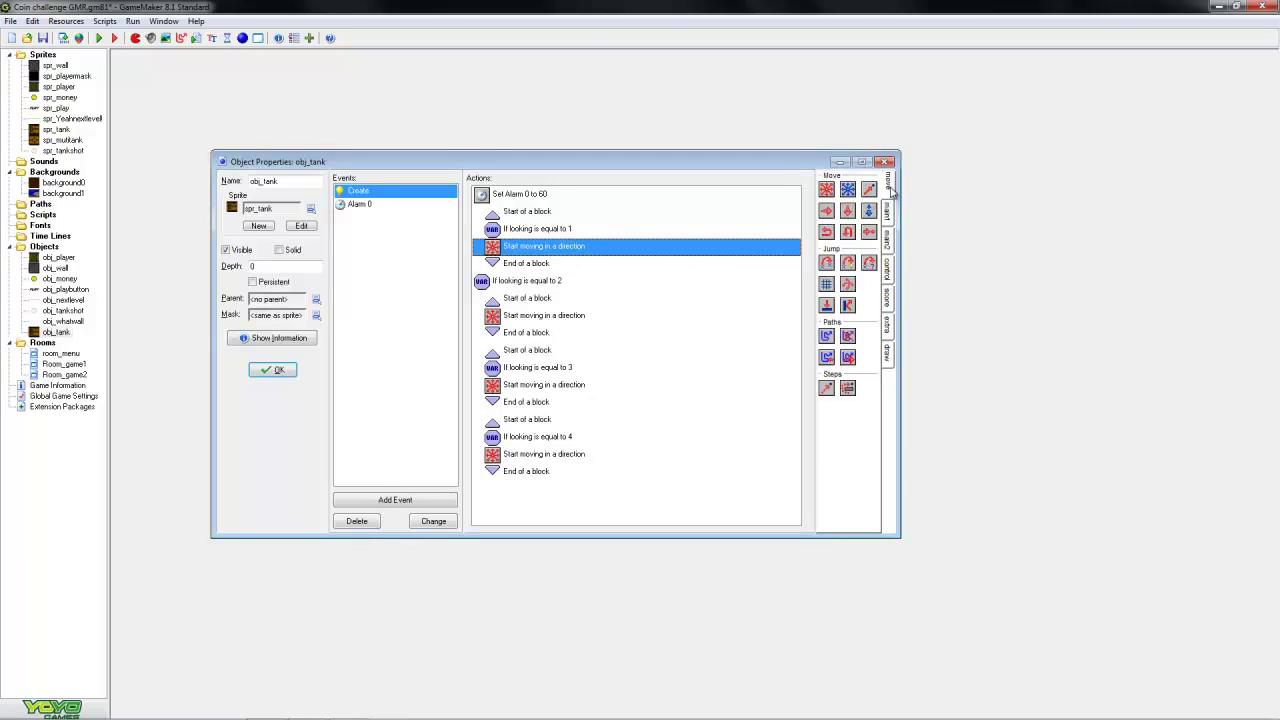
left_click(889, 195)
left_click(888, 233)
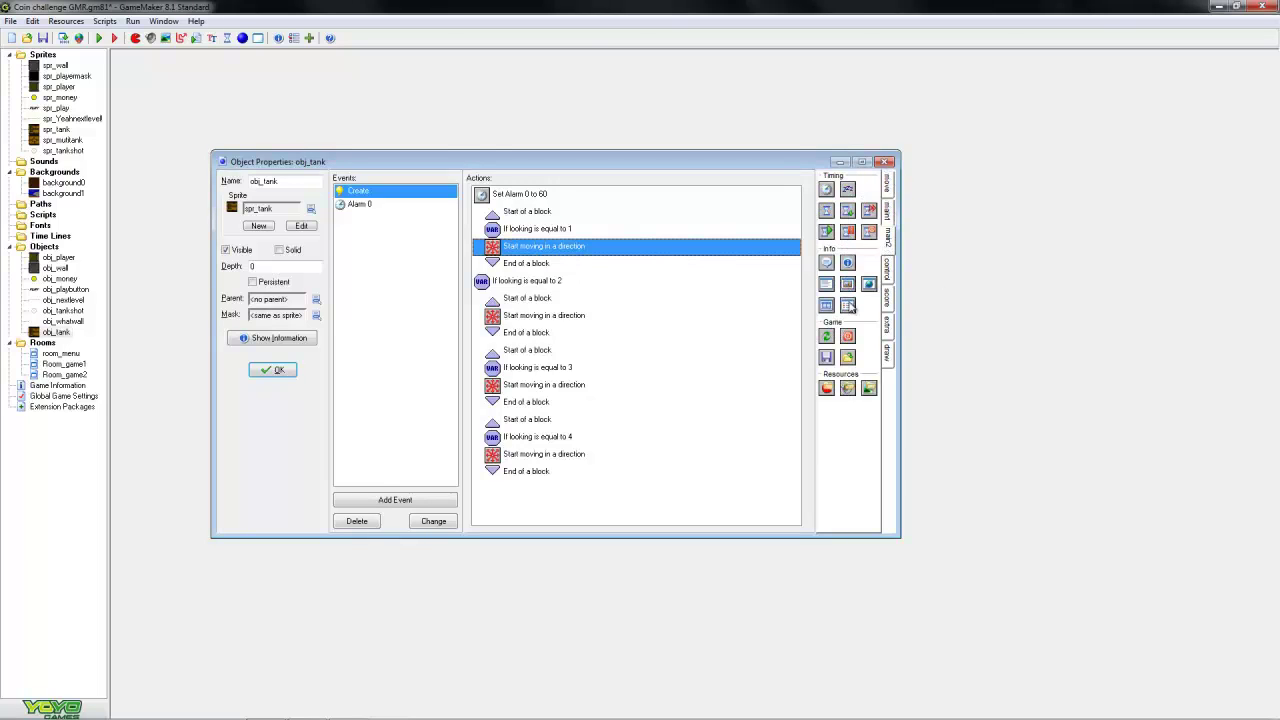
left_click(888, 268)
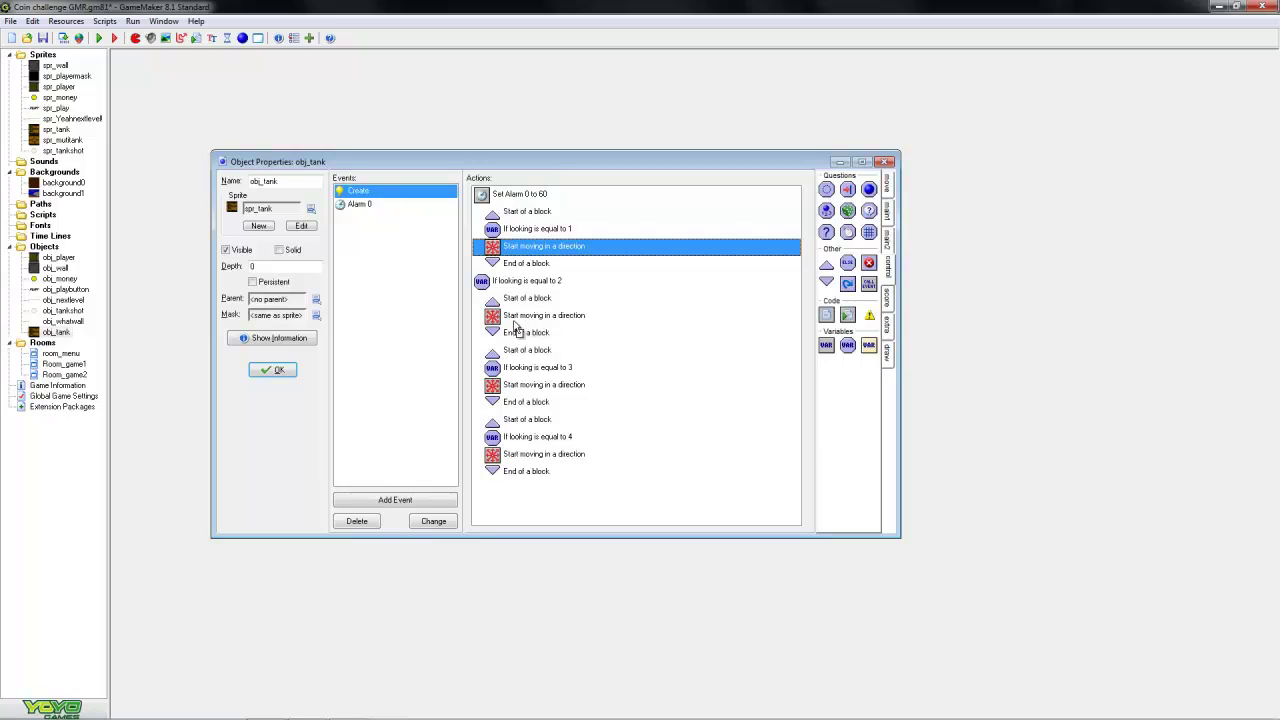
left_click_drag(837, 324, 520, 330)
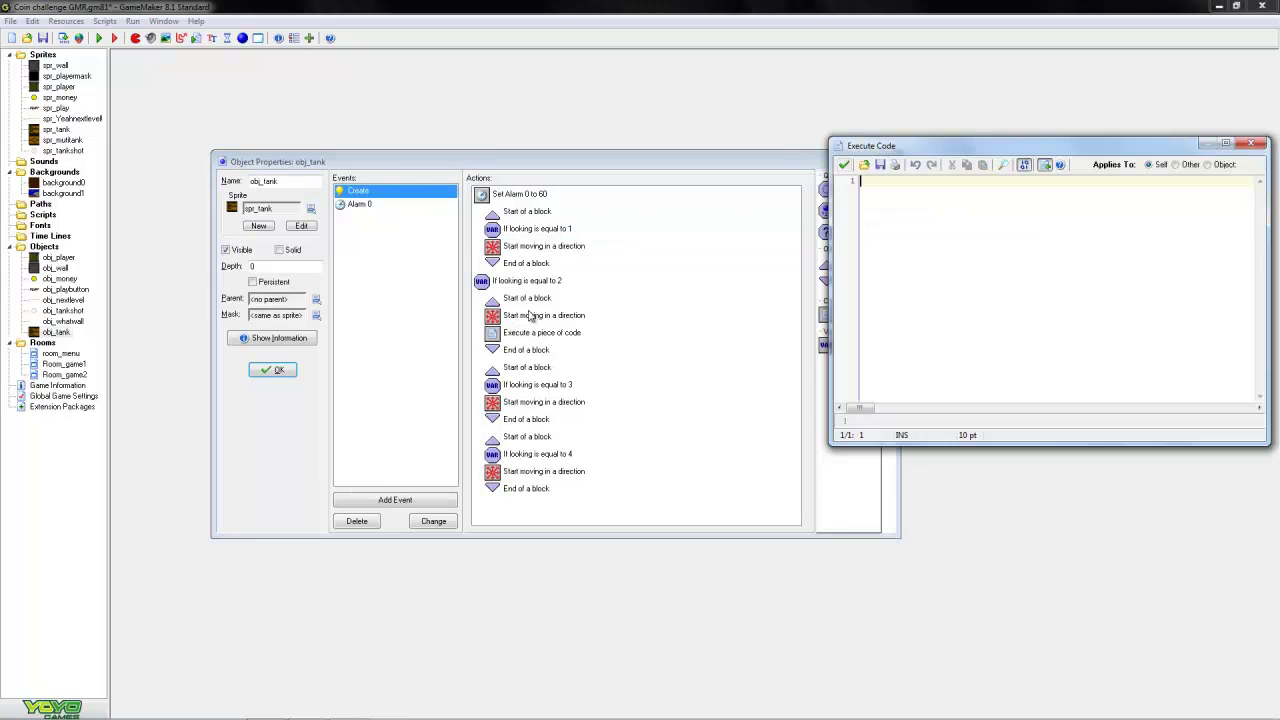
left_click(843, 165)
double_click(57, 129)
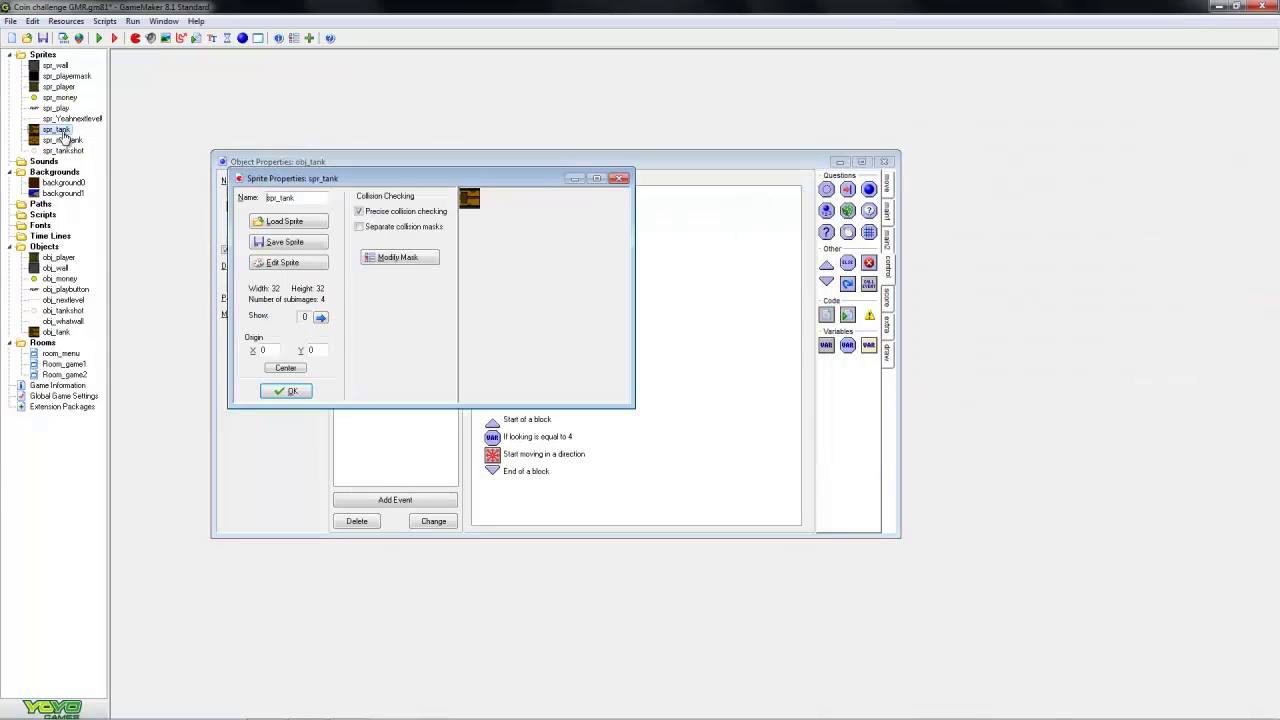
left_click(321, 318)
left_click_drag(415, 178, 515, 409)
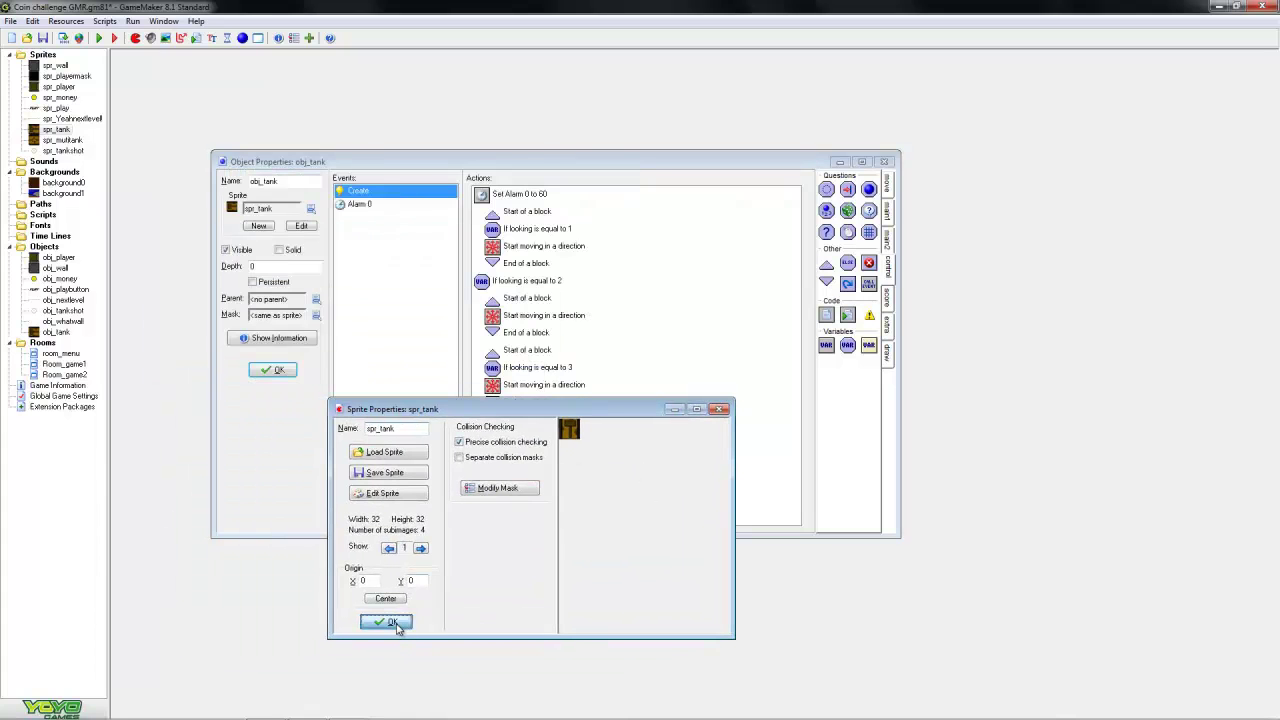
left_click(386, 622)
double_click(543, 246)
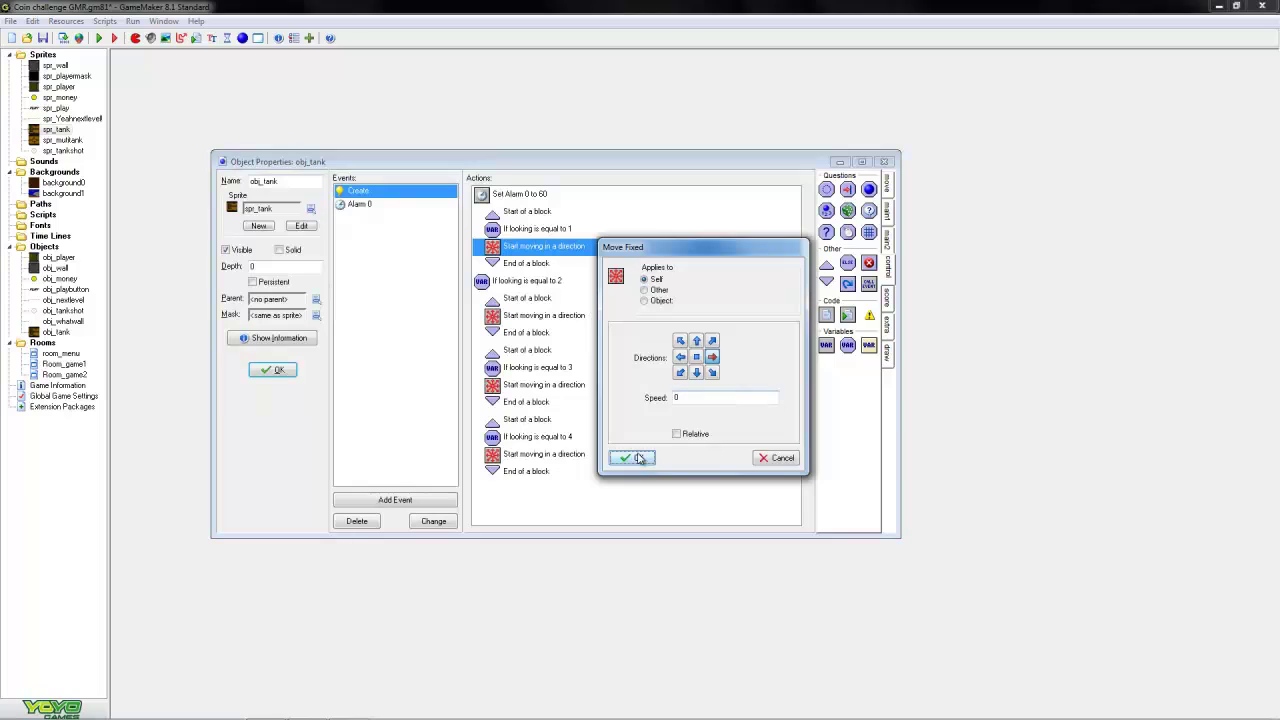
left_click(631, 458)
double_click(543, 315)
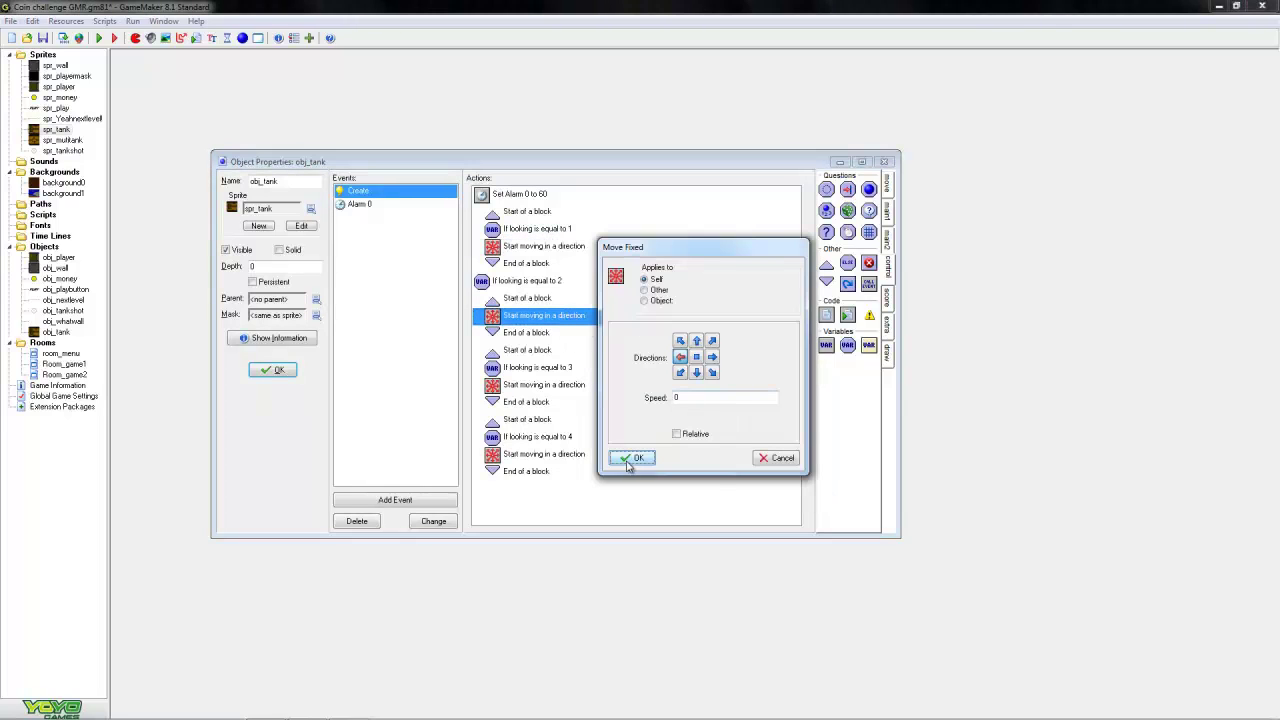
left_click(631, 458)
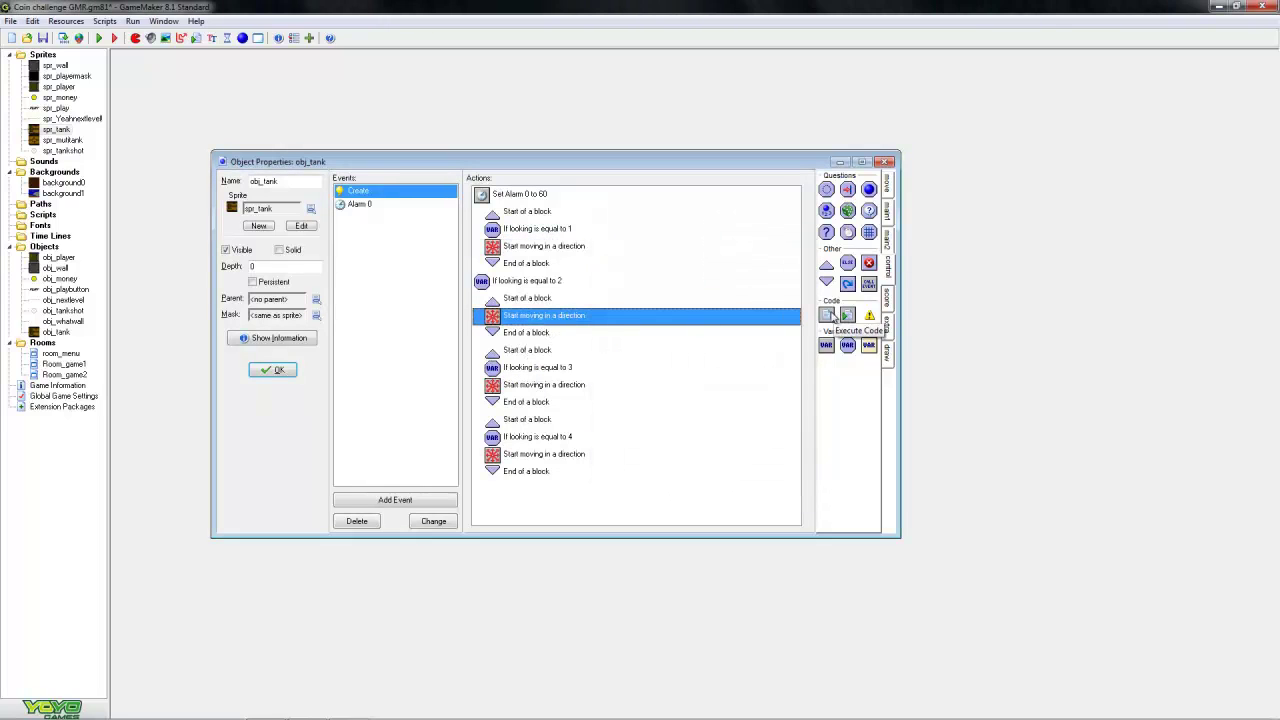
Add Execute Code setting image_index = 2 to the looking 2 block and paste it into looking 3
left_click_drag(826, 315, 518, 332)
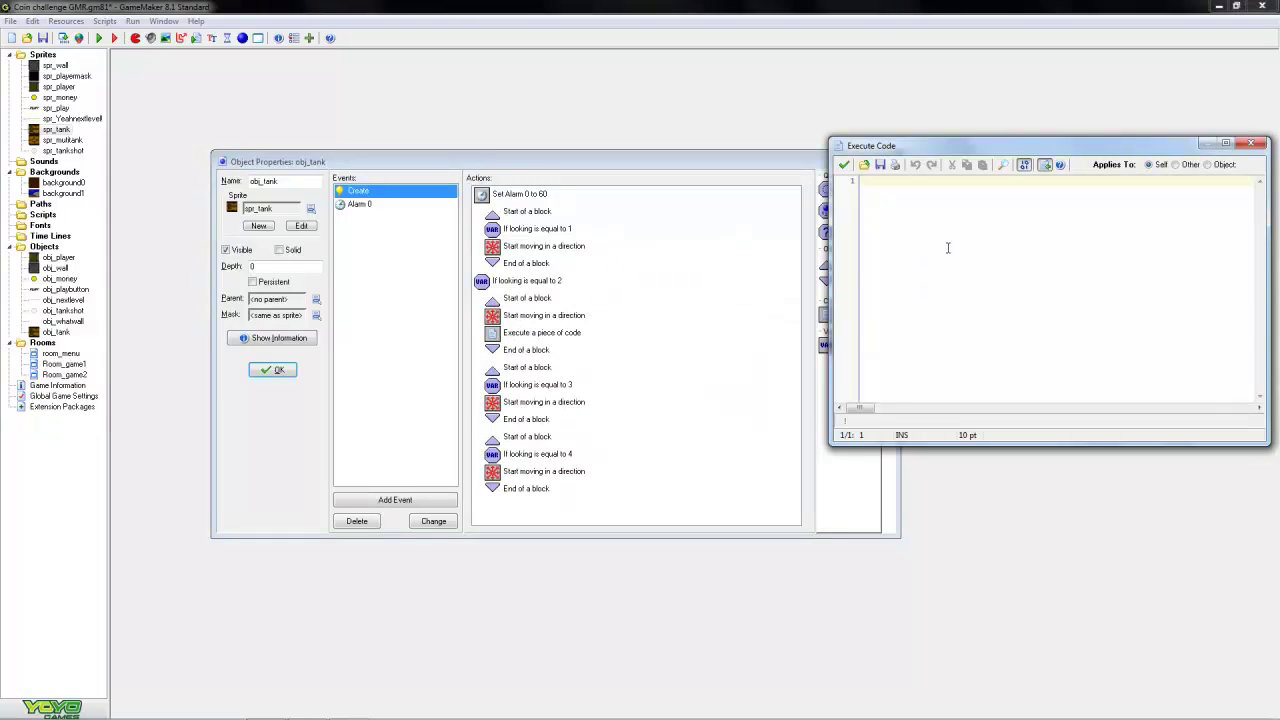
type("aub")
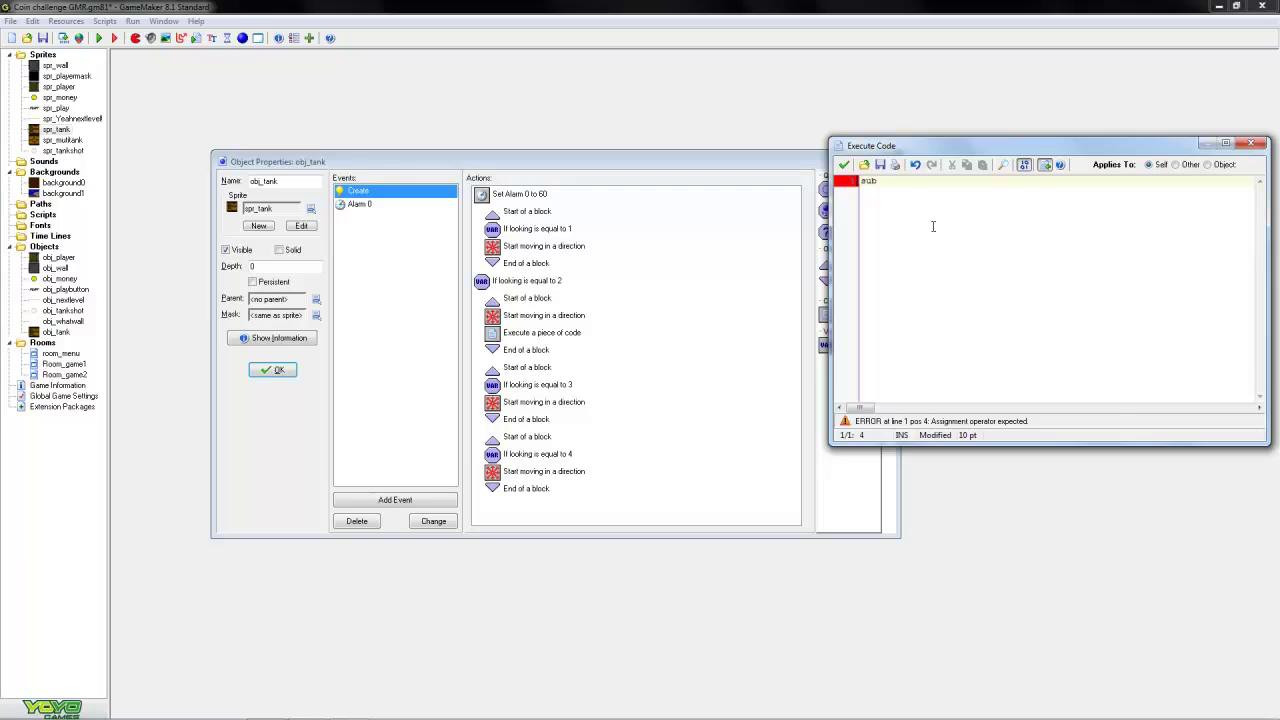
key("BackSpace")
key("BackSpace")
key("BackSpace")
type("image")
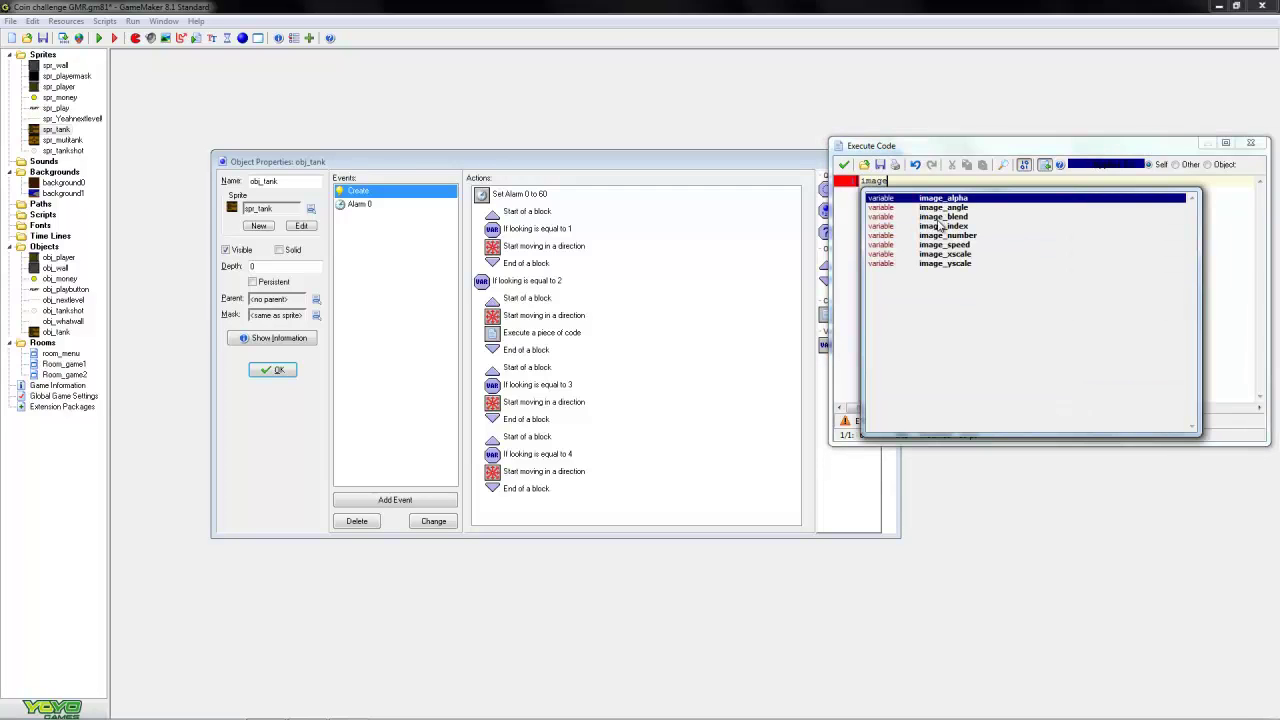
left_click(940, 227)
key("Return")
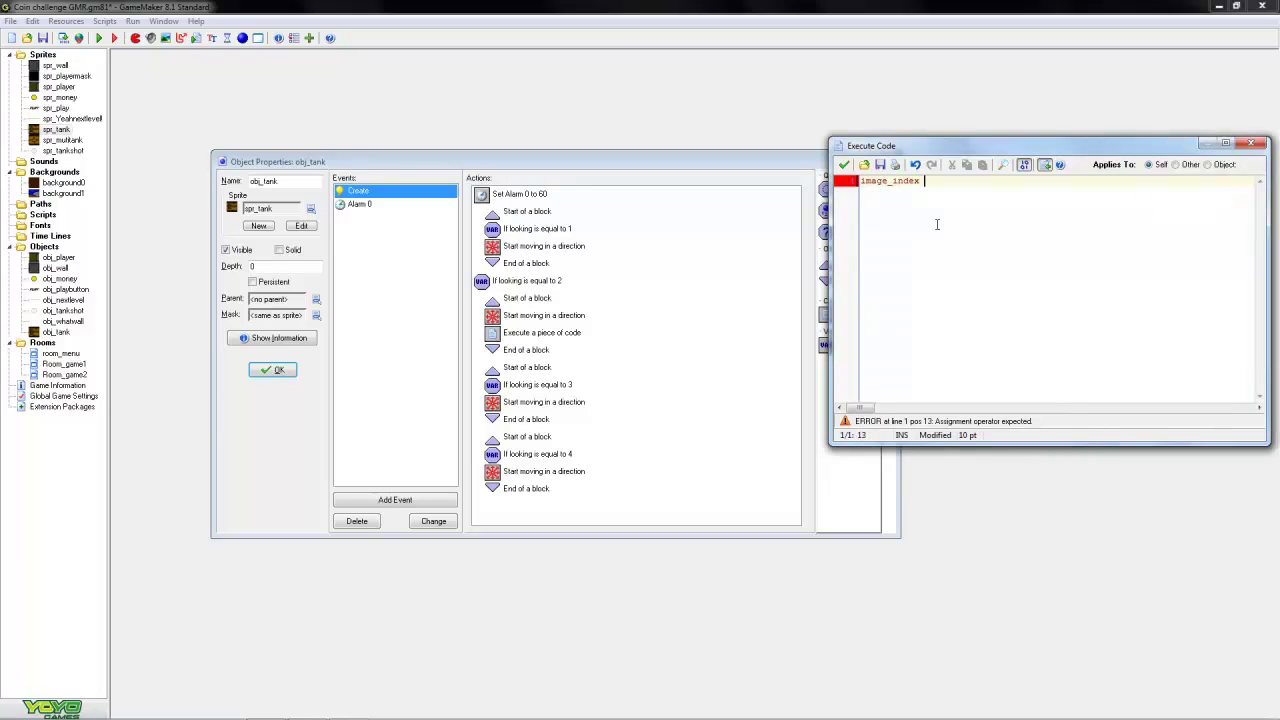
type("= 2")
left_click(843, 164)
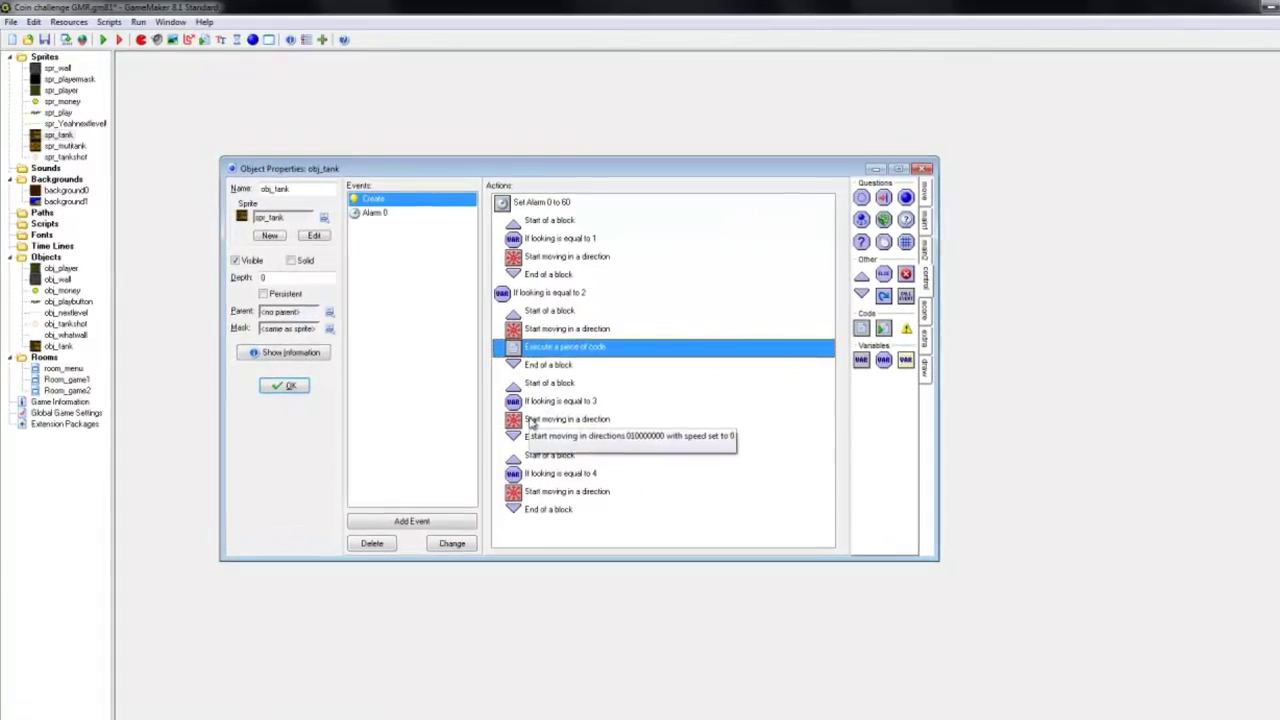
key("ctrl+v")
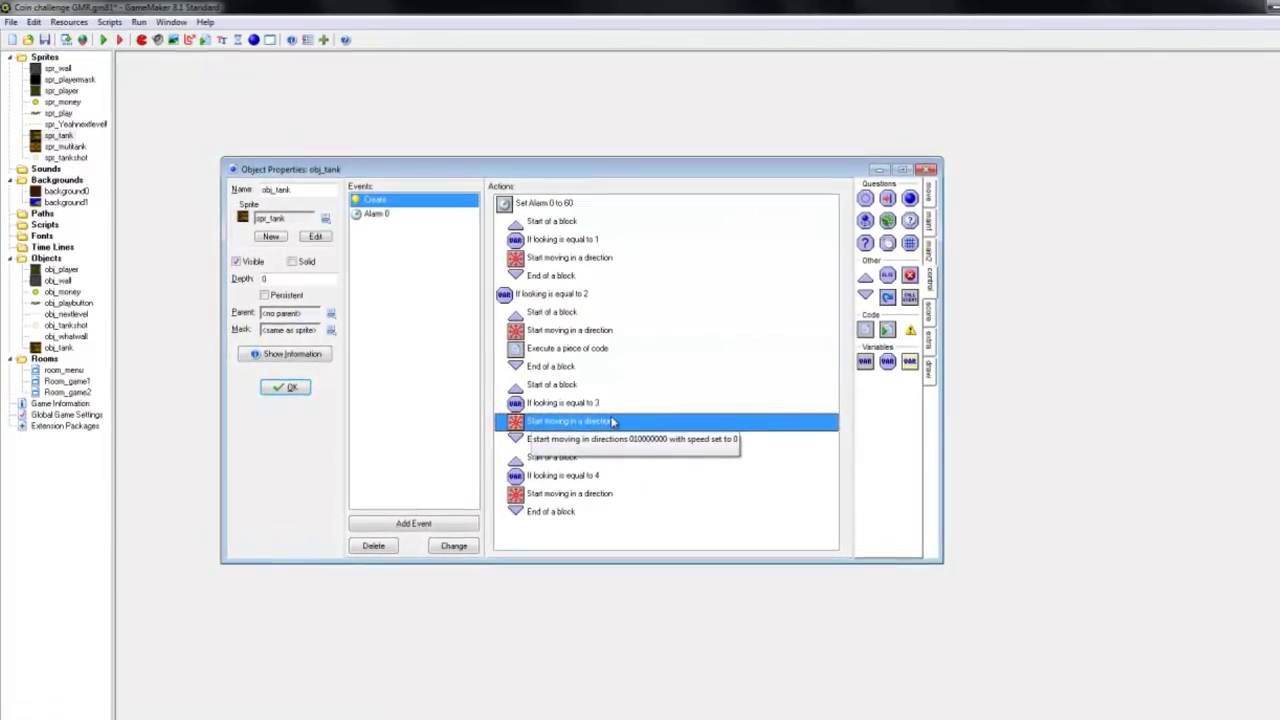
left_click(537, 515)
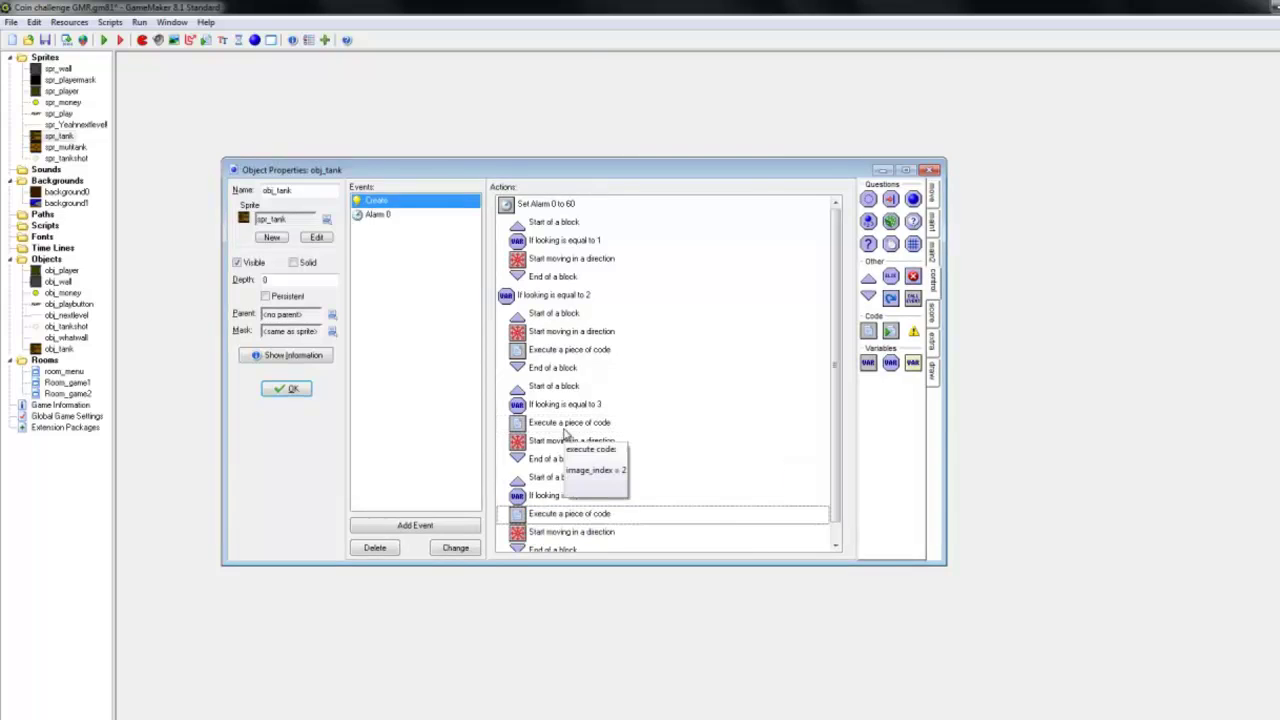
Paste the code action into the looking 4 block and enlarge the obj_tank window
key("ctrl+v")
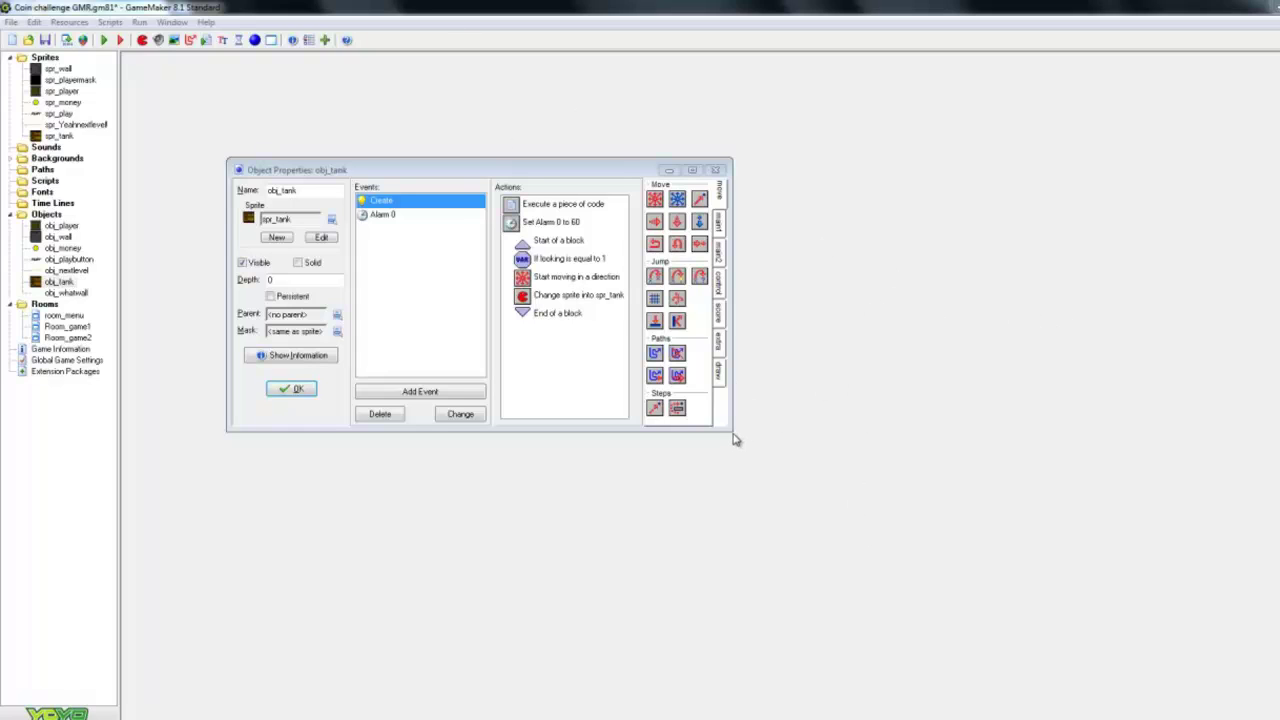
left_click_drag(731, 431, 906, 497)
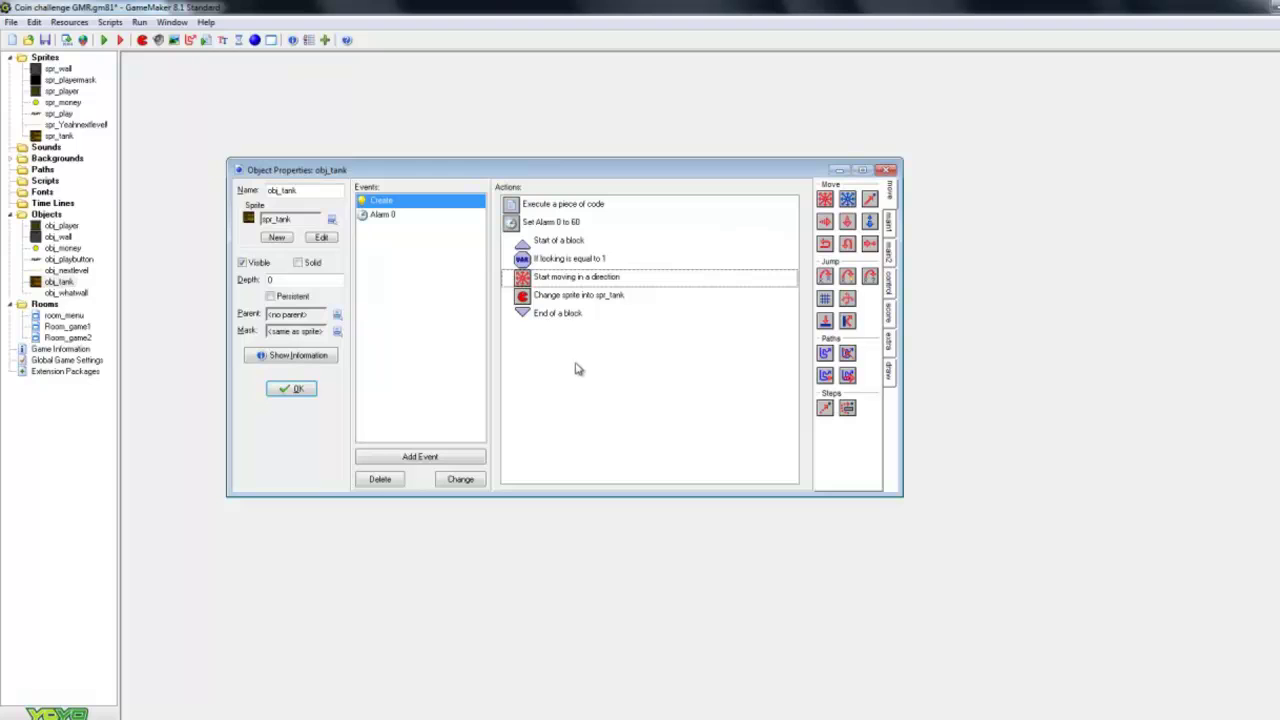
Set the Change Sprite action to spr_tank with subimage 1 and speed 0
double_click(580, 295)
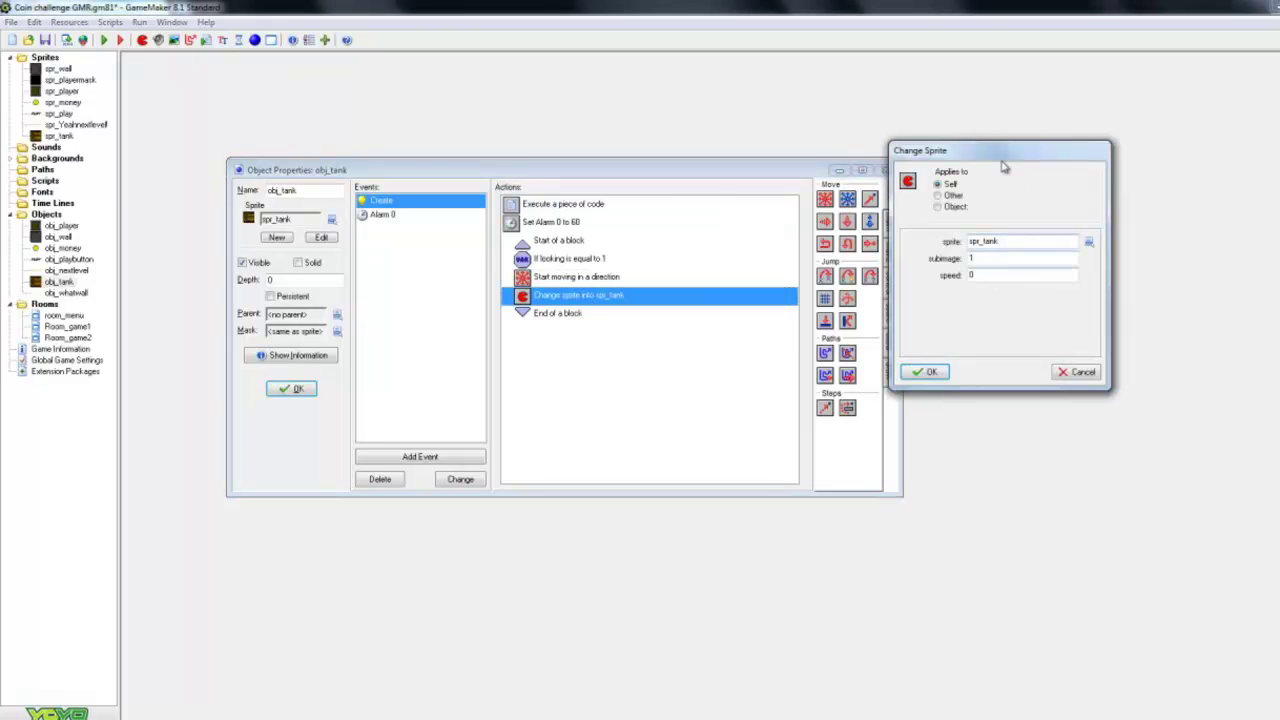
left_click_drag(998, 160, 1040, 176)
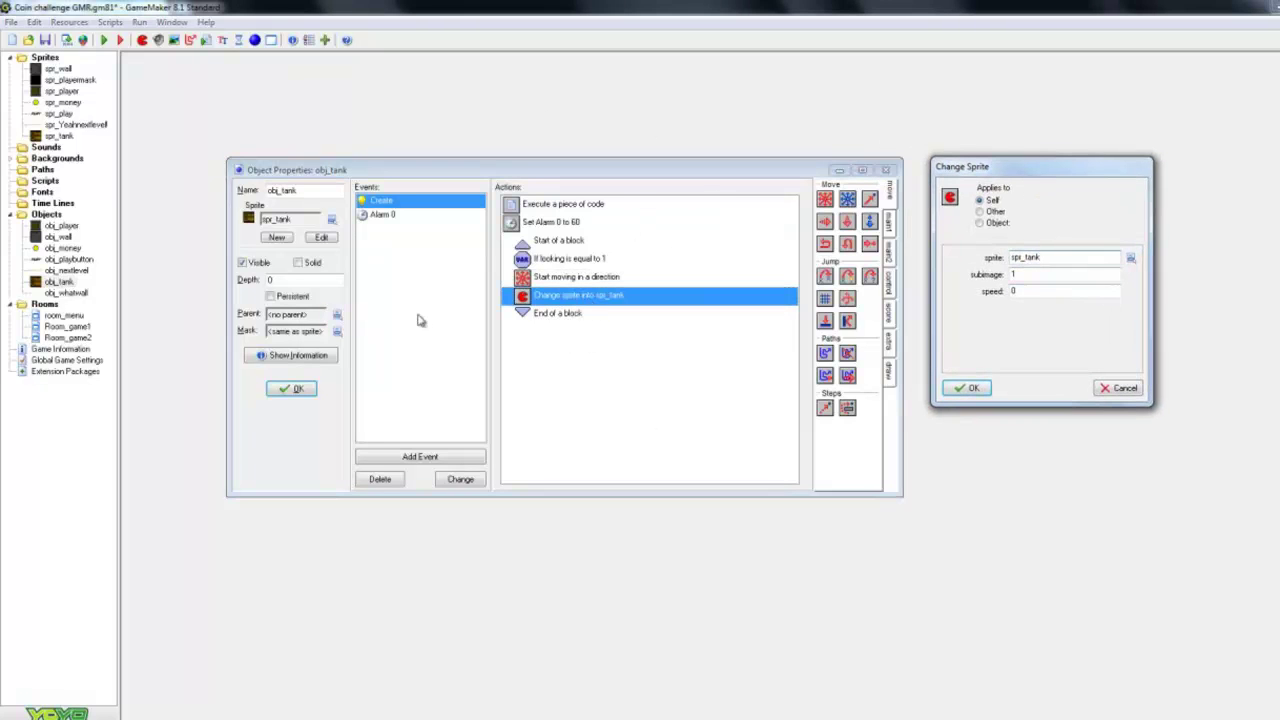
left_click(1064, 258)
left_click(1110, 374)
double_click(1040, 274)
left_click(967, 388)
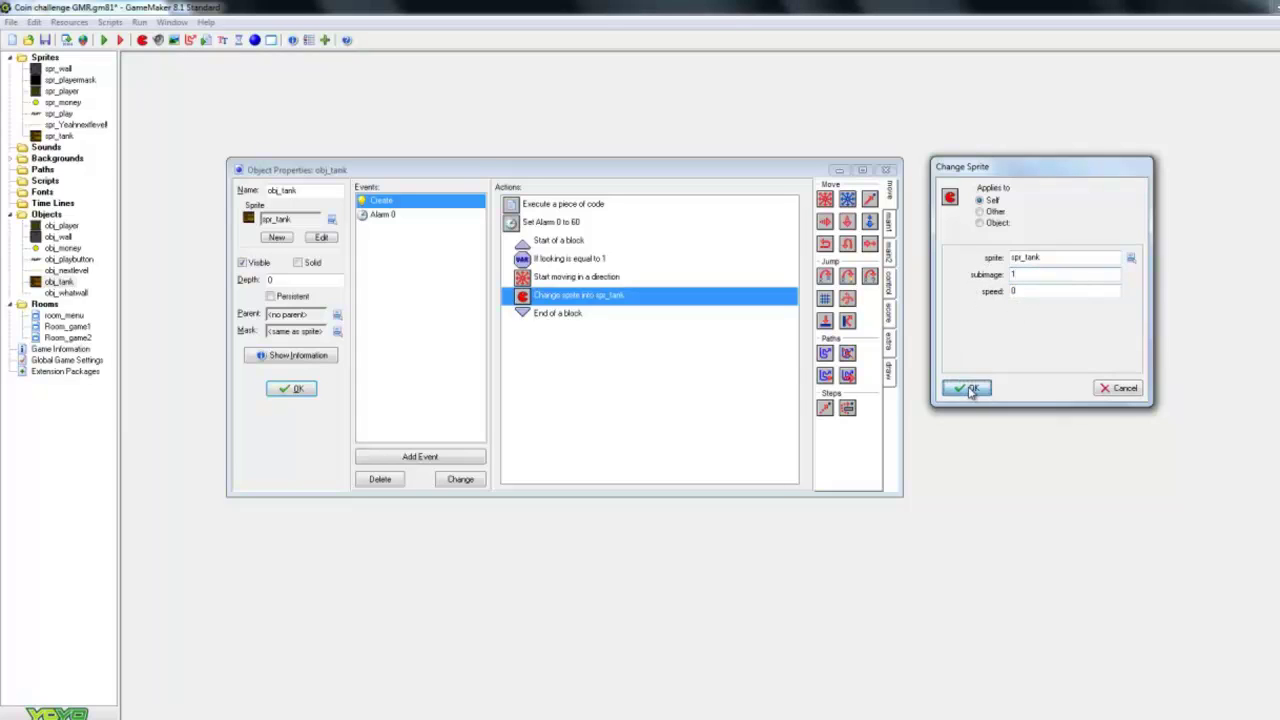
Click through the looking 1 block's start, sprite change, movement and check actions
left_click(560, 241)
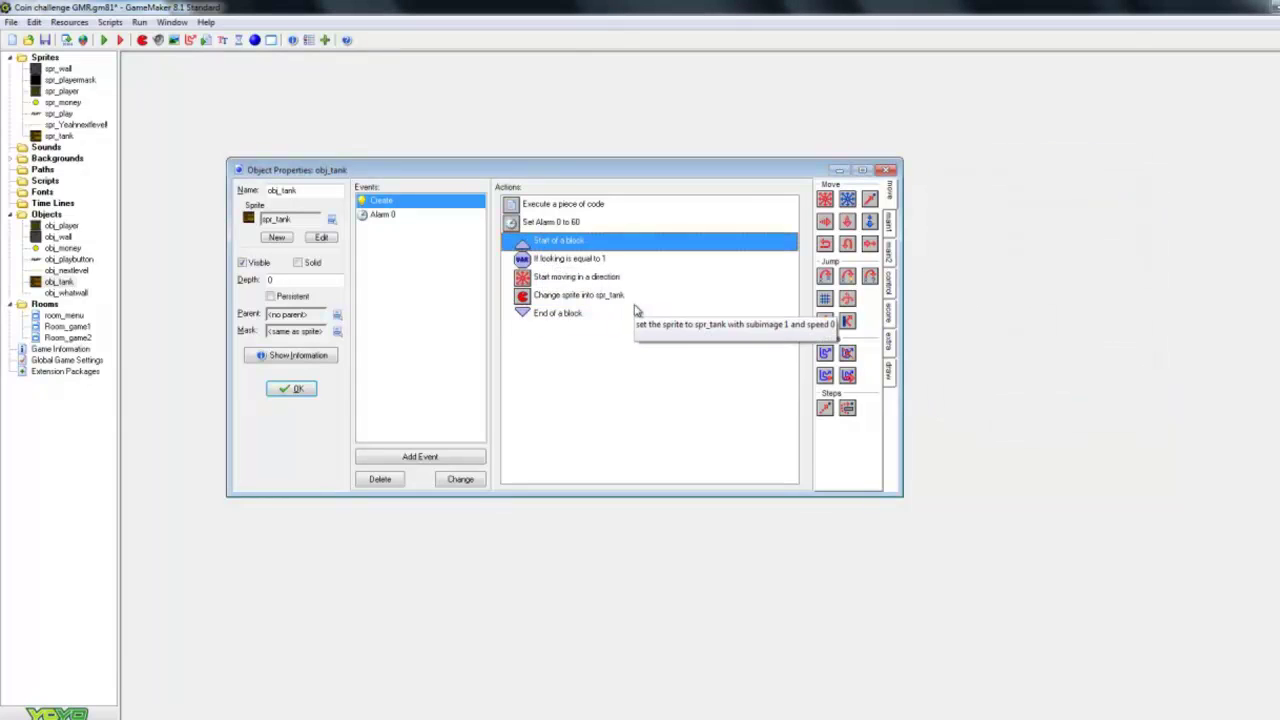
left_click(562, 259)
left_click(600, 313)
left_click(568, 259)
left_click(560, 313)
left_click(575, 277)
left_click(560, 241)
left_click(580, 295)
left_click(558, 313)
left_click(530, 260)
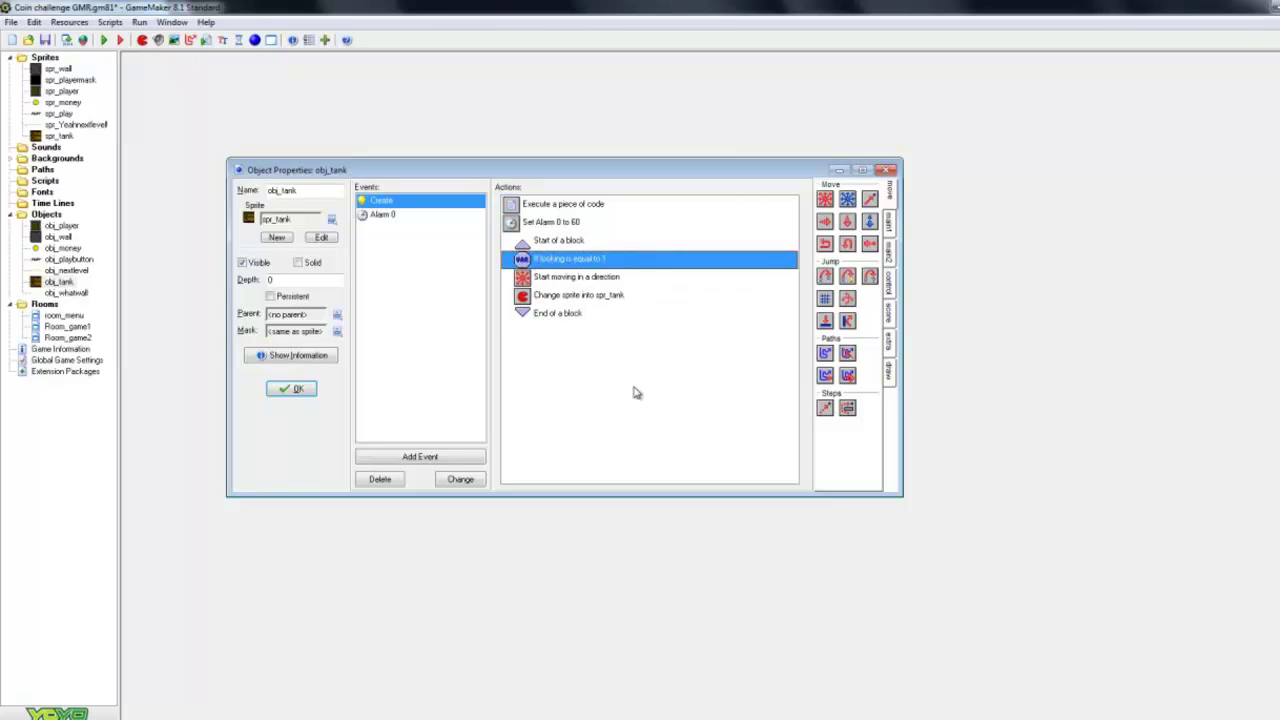
Drag the 'If looking is equal to 1' check above its Start Block, then review the block
left_click(575, 277)
left_click_drag(560, 259, 549, 238)
left_click(549, 240)
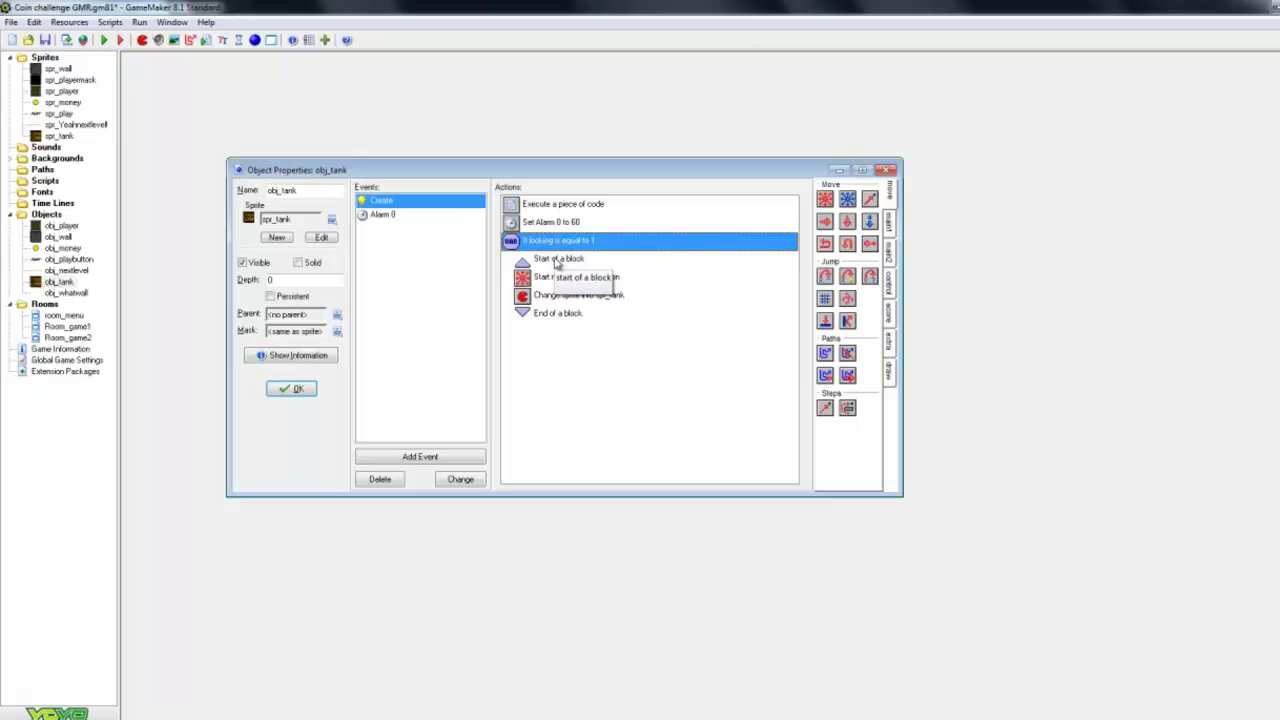
left_click(557, 259)
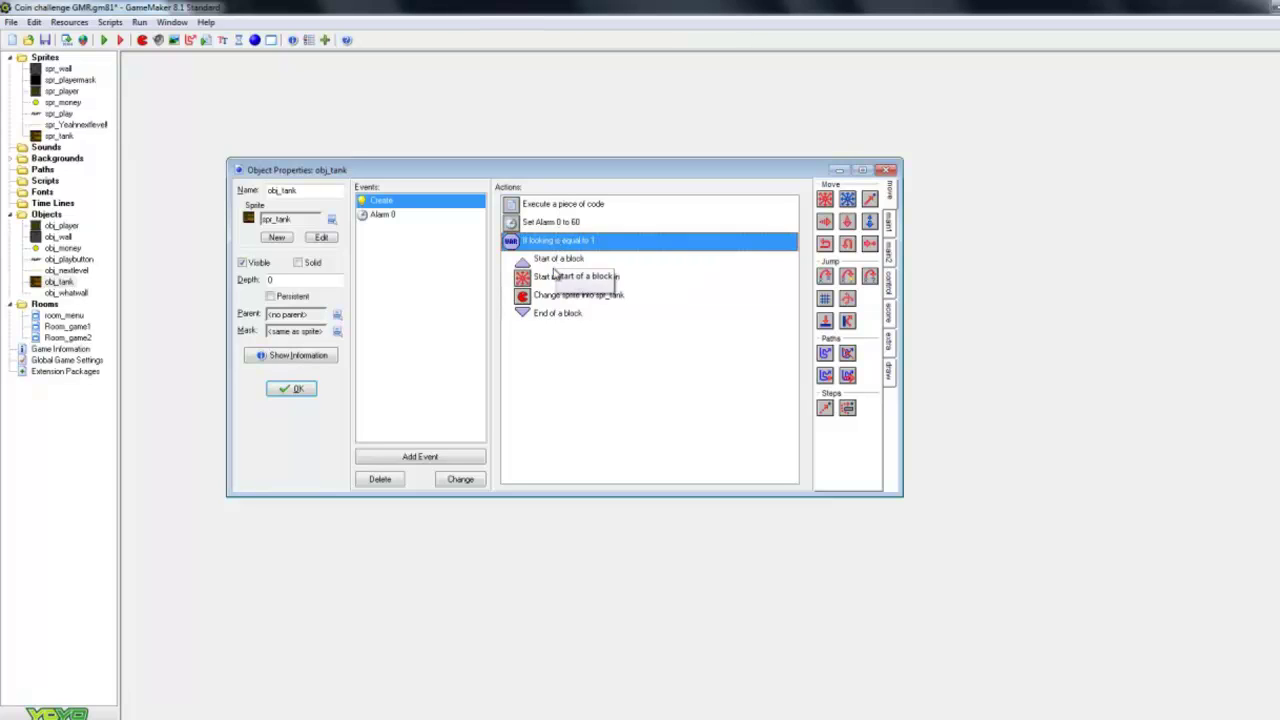
left_click(560, 277)
left_click(571, 314)
key("Up")
key("Up")
key("Up")
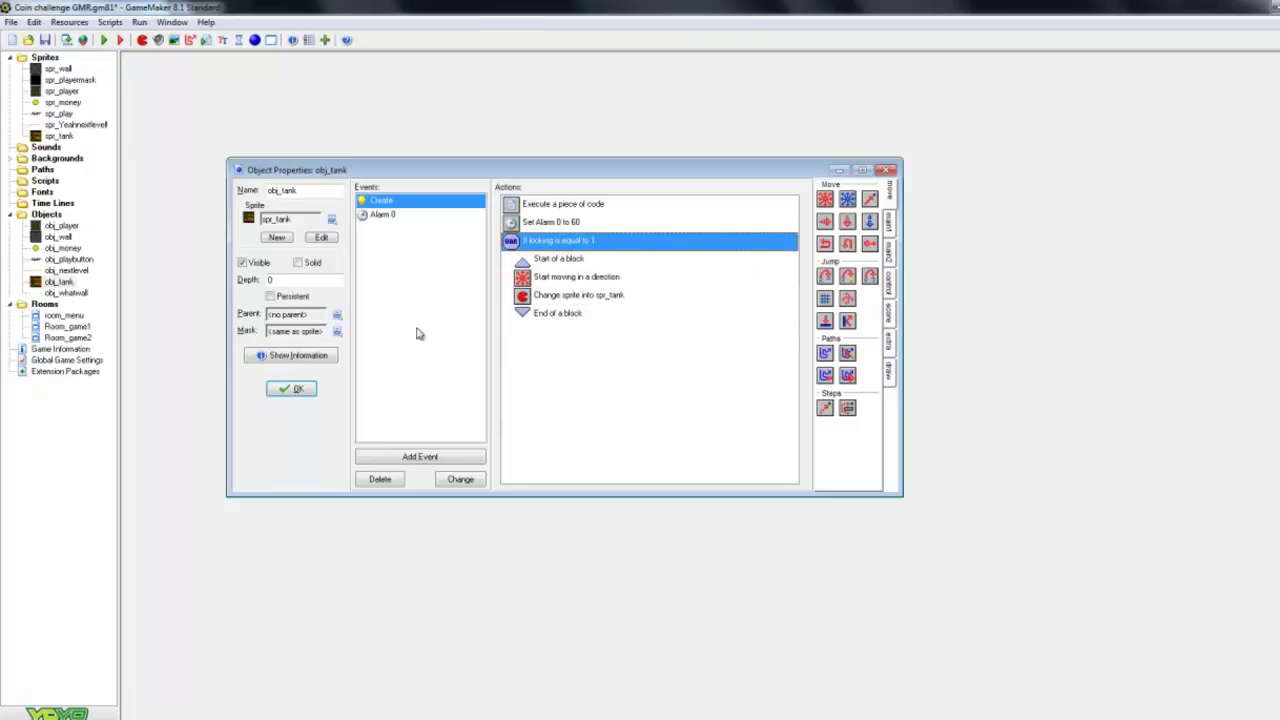